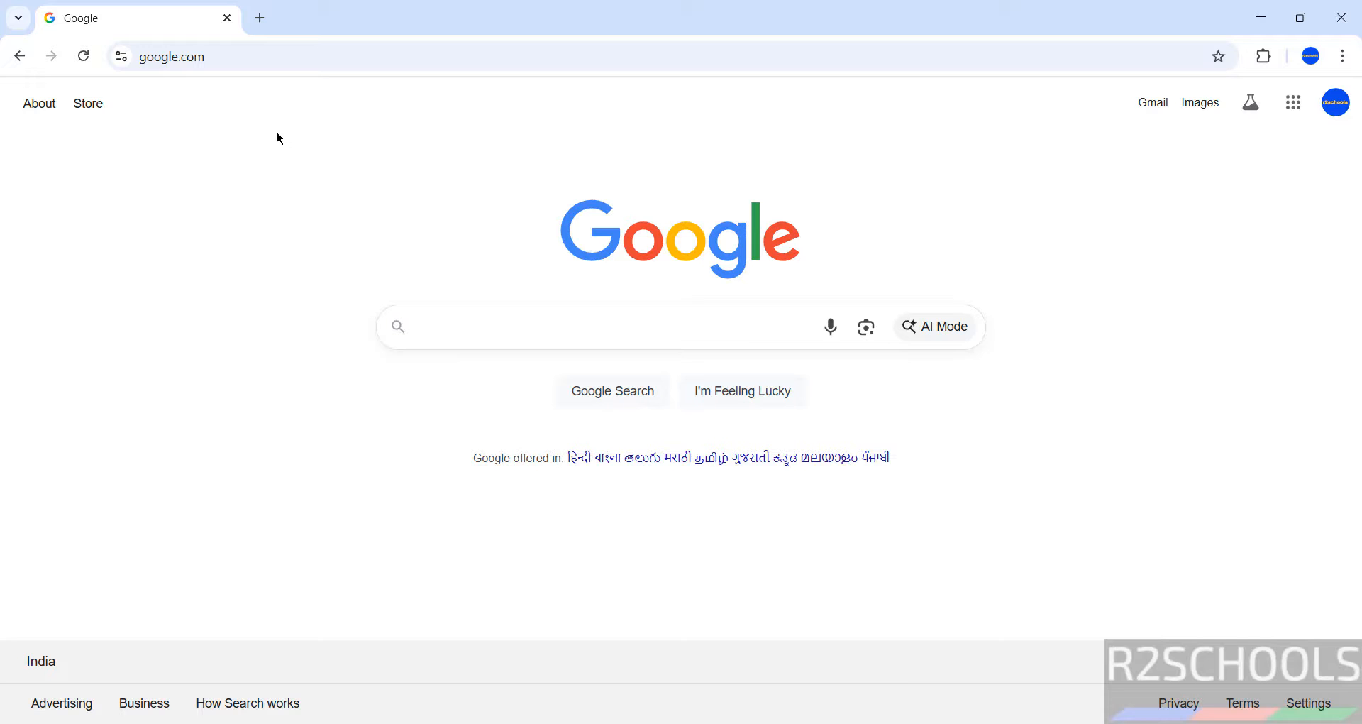
Go to mysql.com and open the MySQL Community (GPL) Downloads page.
click(276, 57)
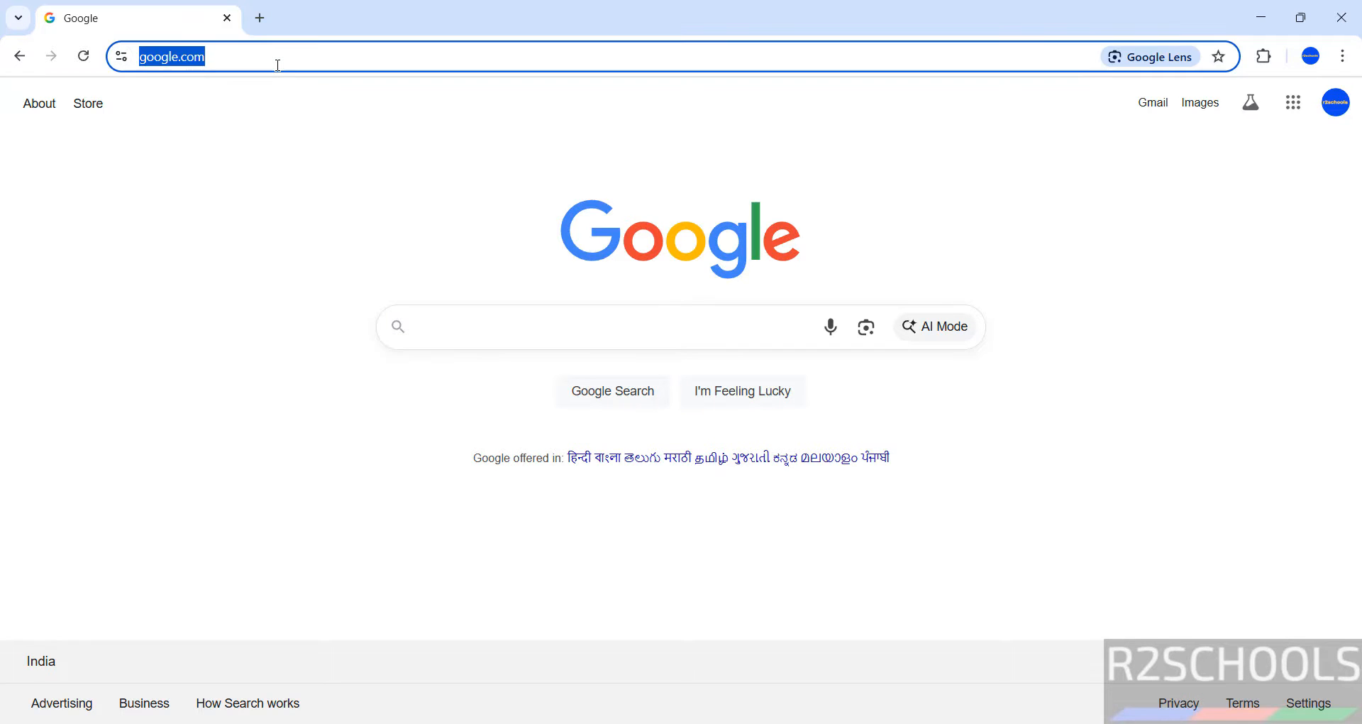
text(mysql.com)
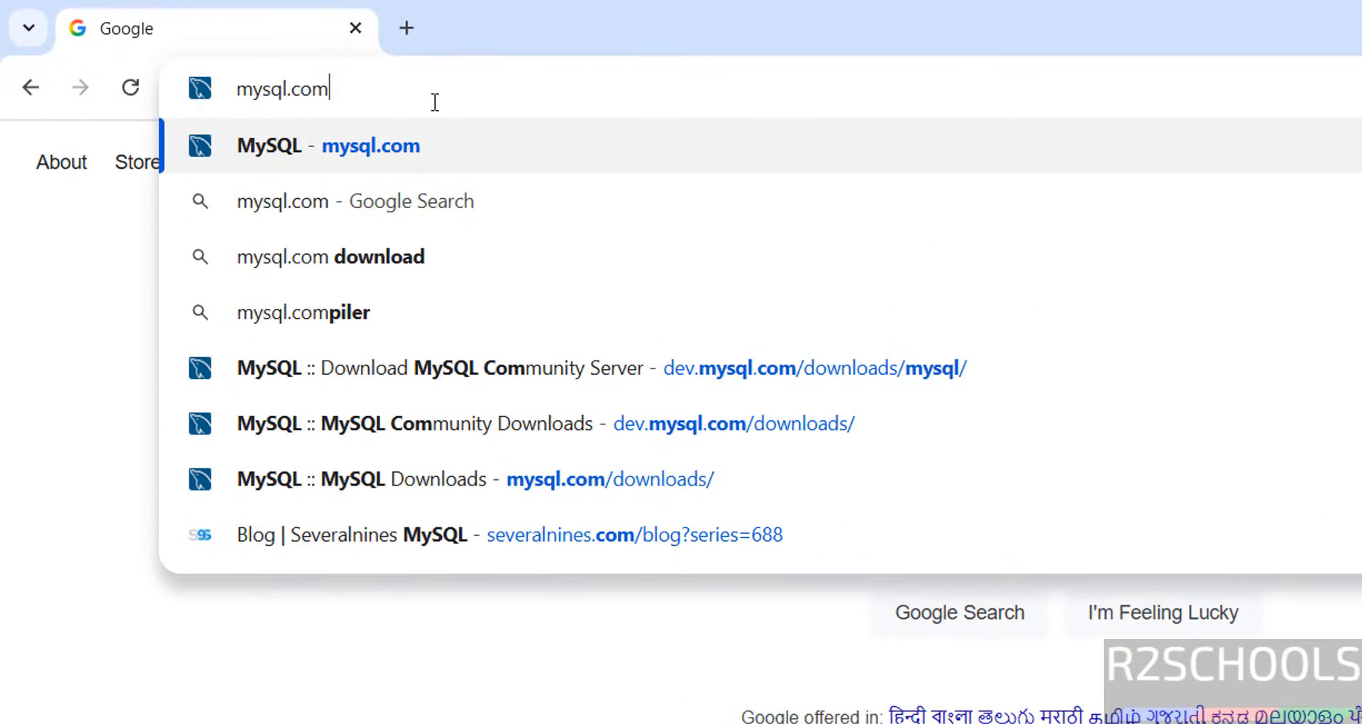
key(Return)
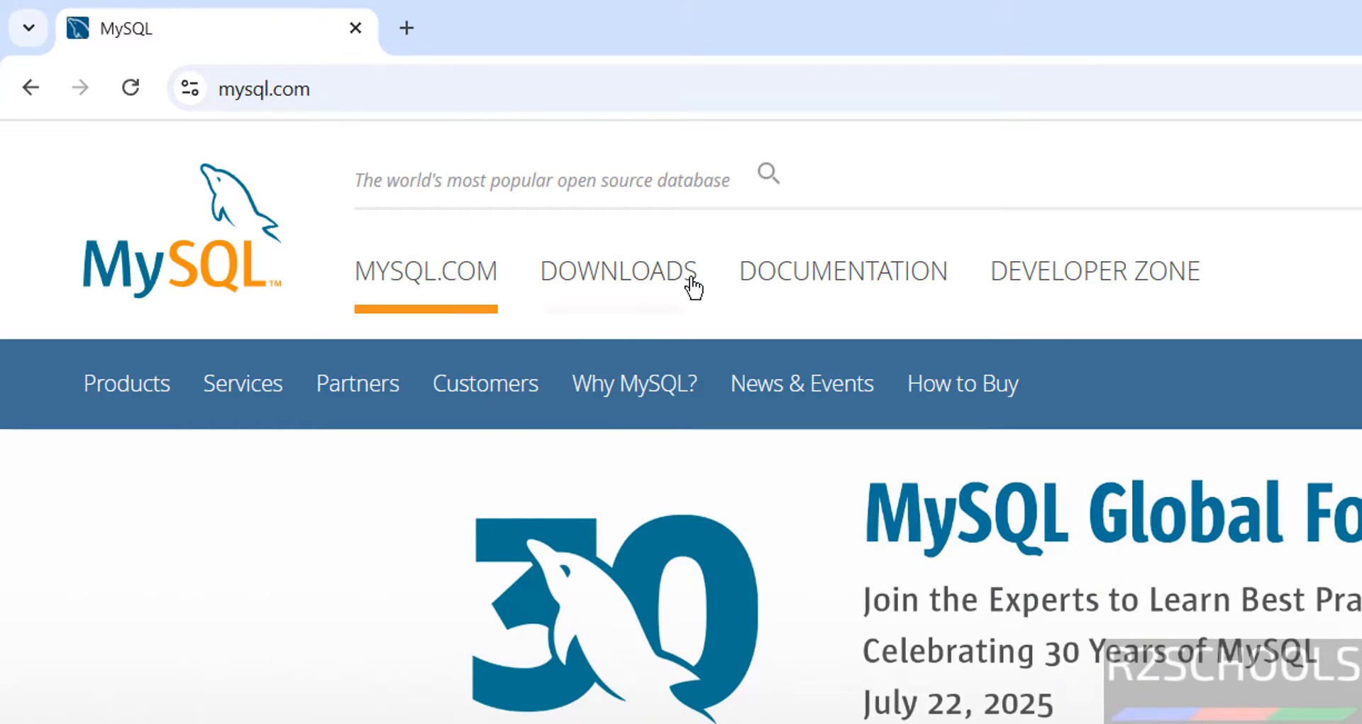
click(667, 280)
scroll(683, 406, down, 1)
scroll(682, 405, down, 10)
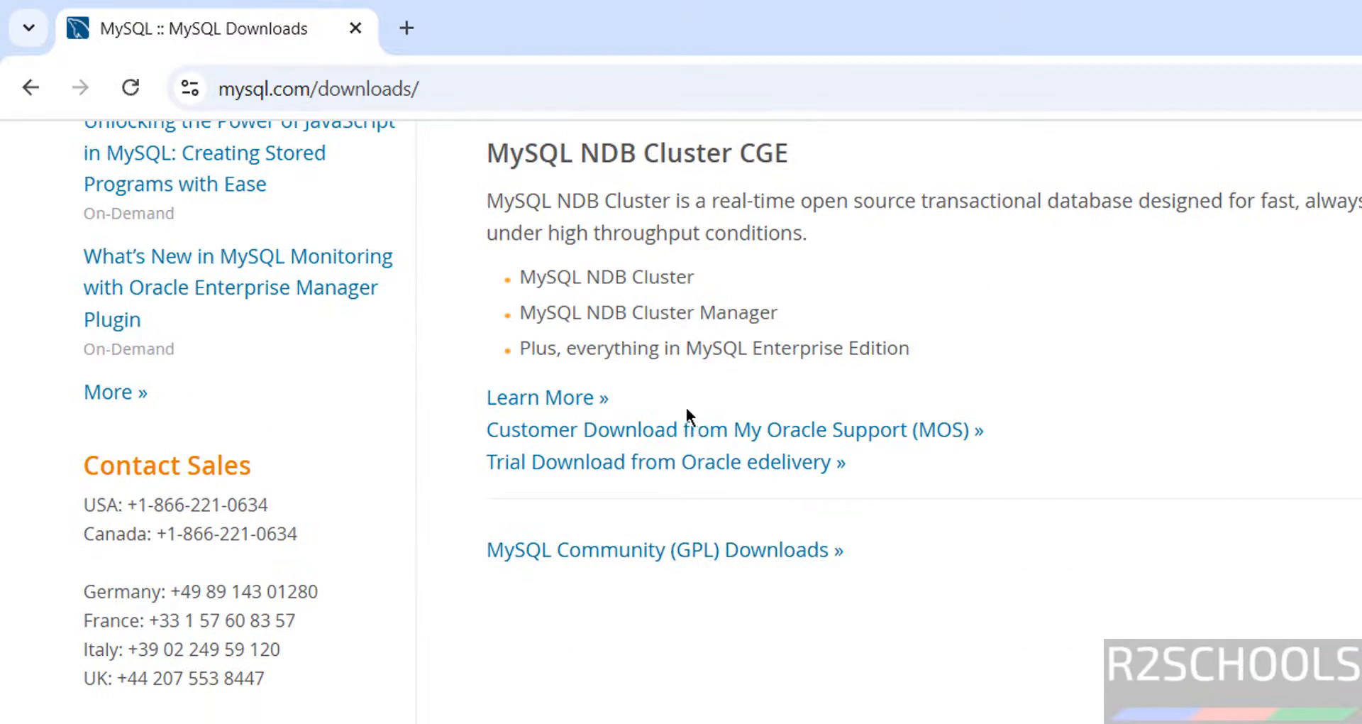
click(680, 556)
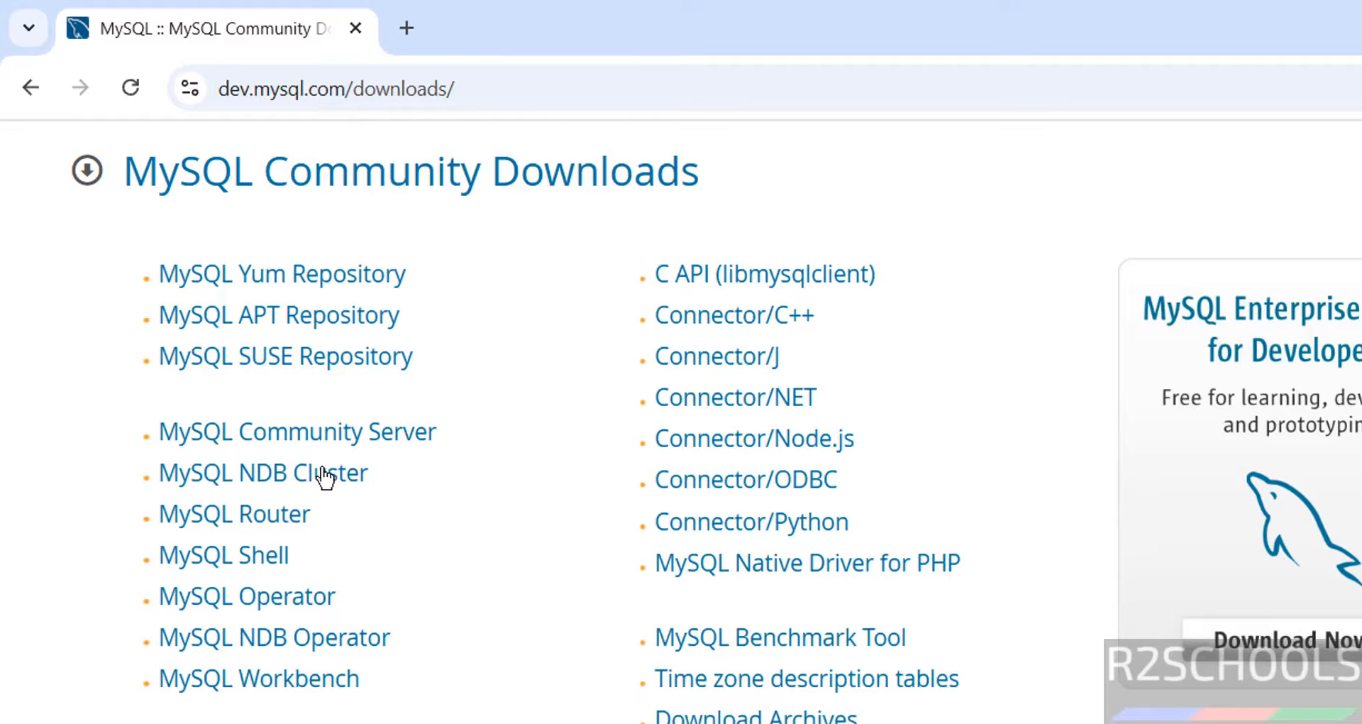
In MySQL Community Server, pick 8.4.6 LTS for Microsoft Windows and download the MSI Installer.
click(335, 432)
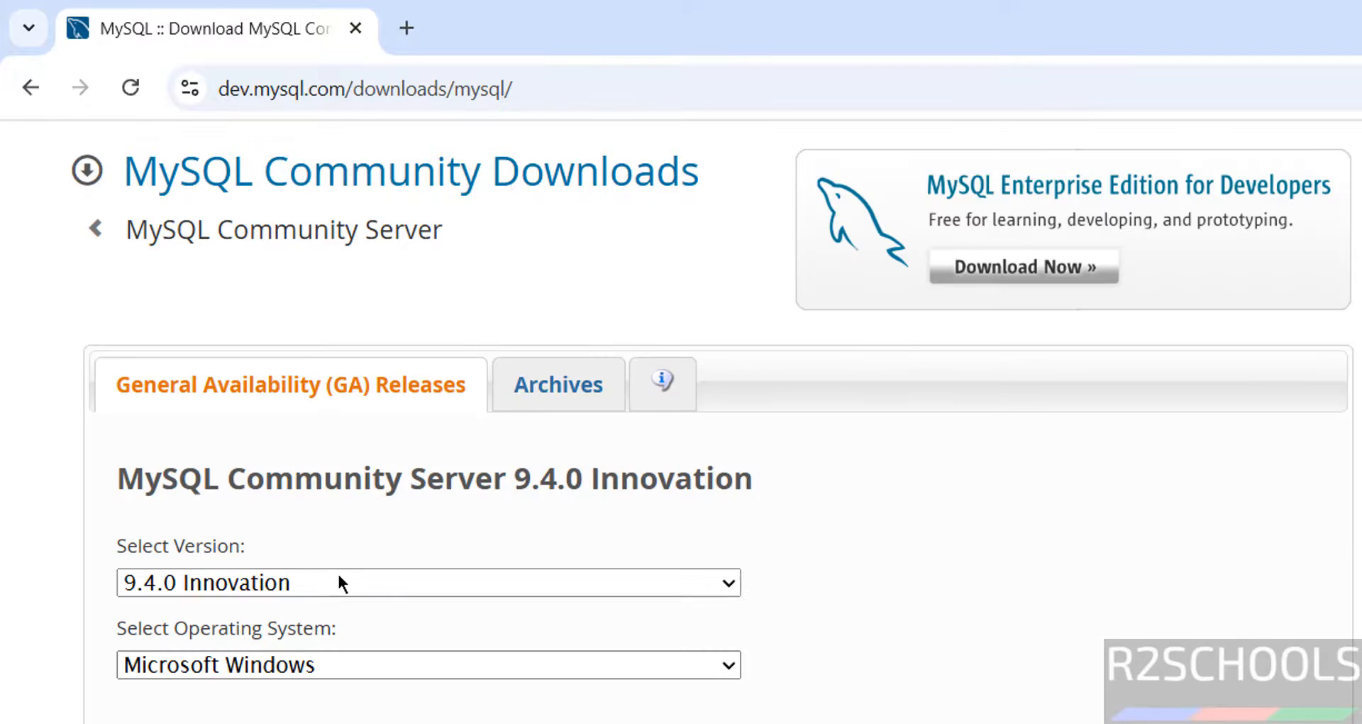
scroll(338, 572, down, 3)
click(282, 307)
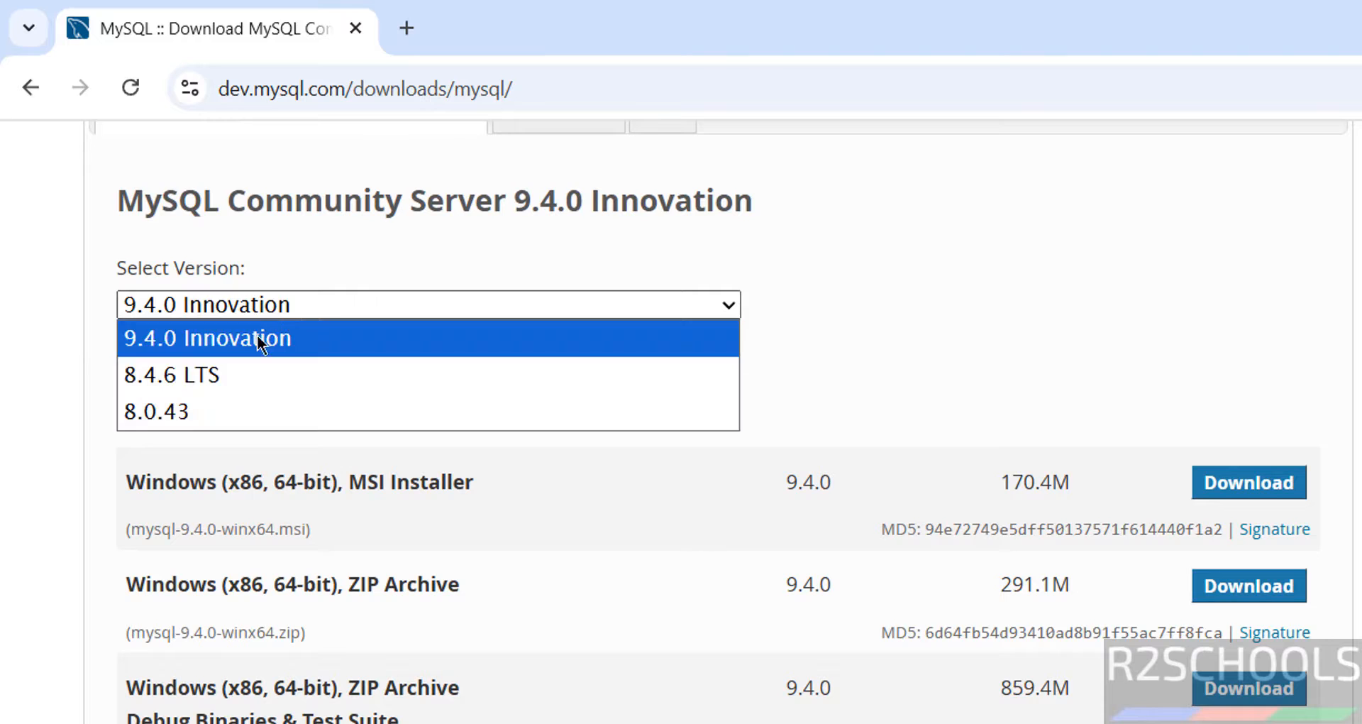
click(233, 376)
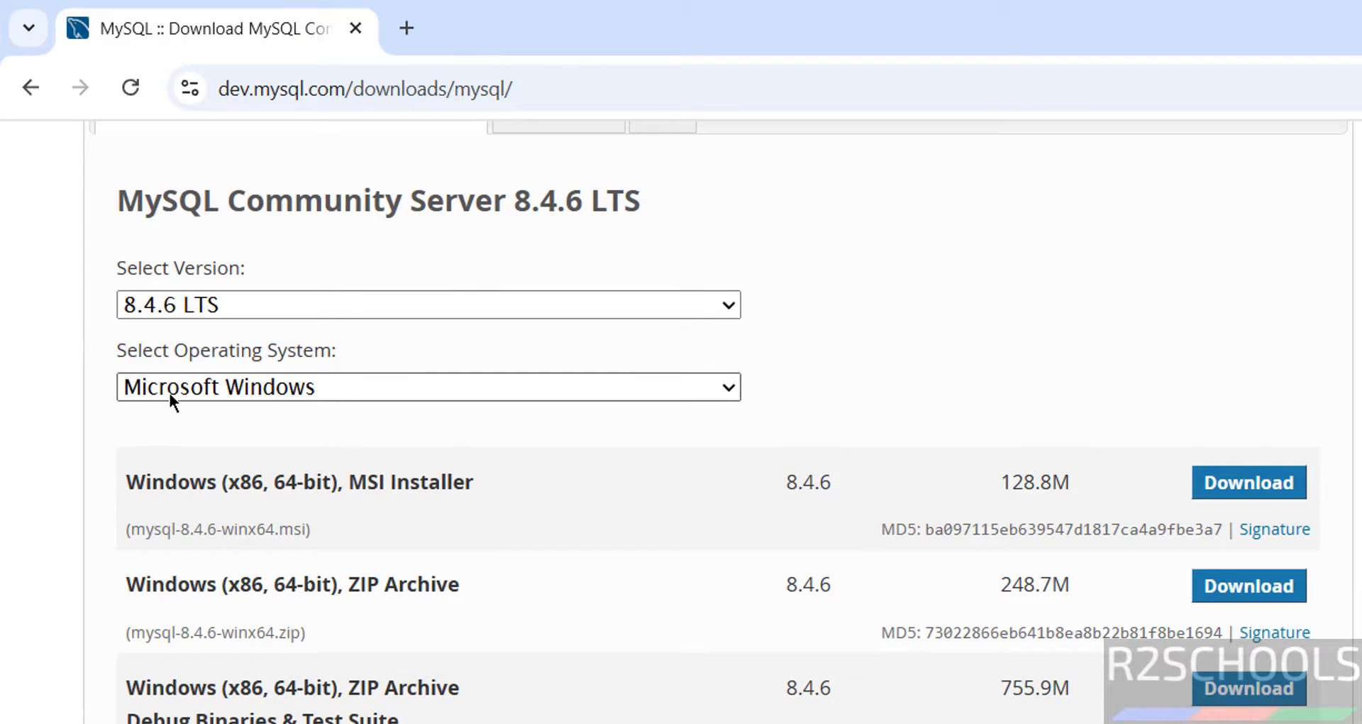
click(171, 394)
click(169, 393)
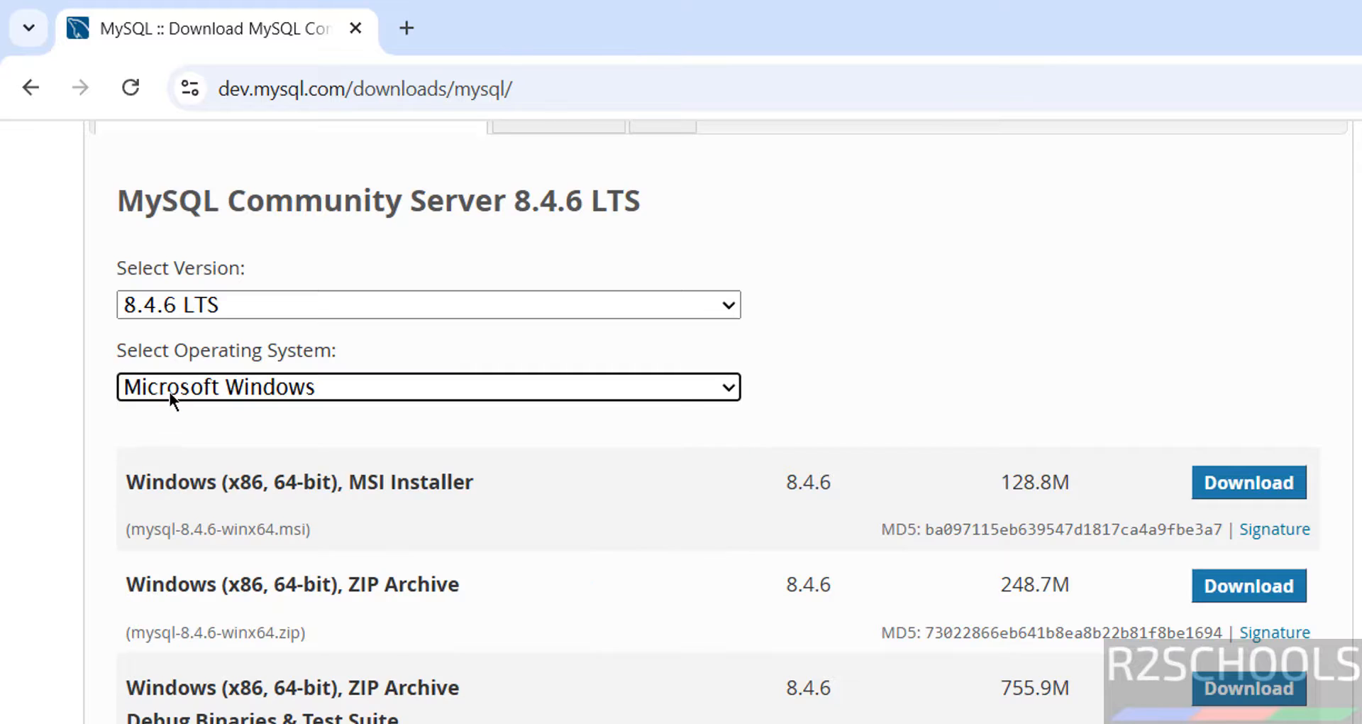
scroll(85, 499, down, 1)
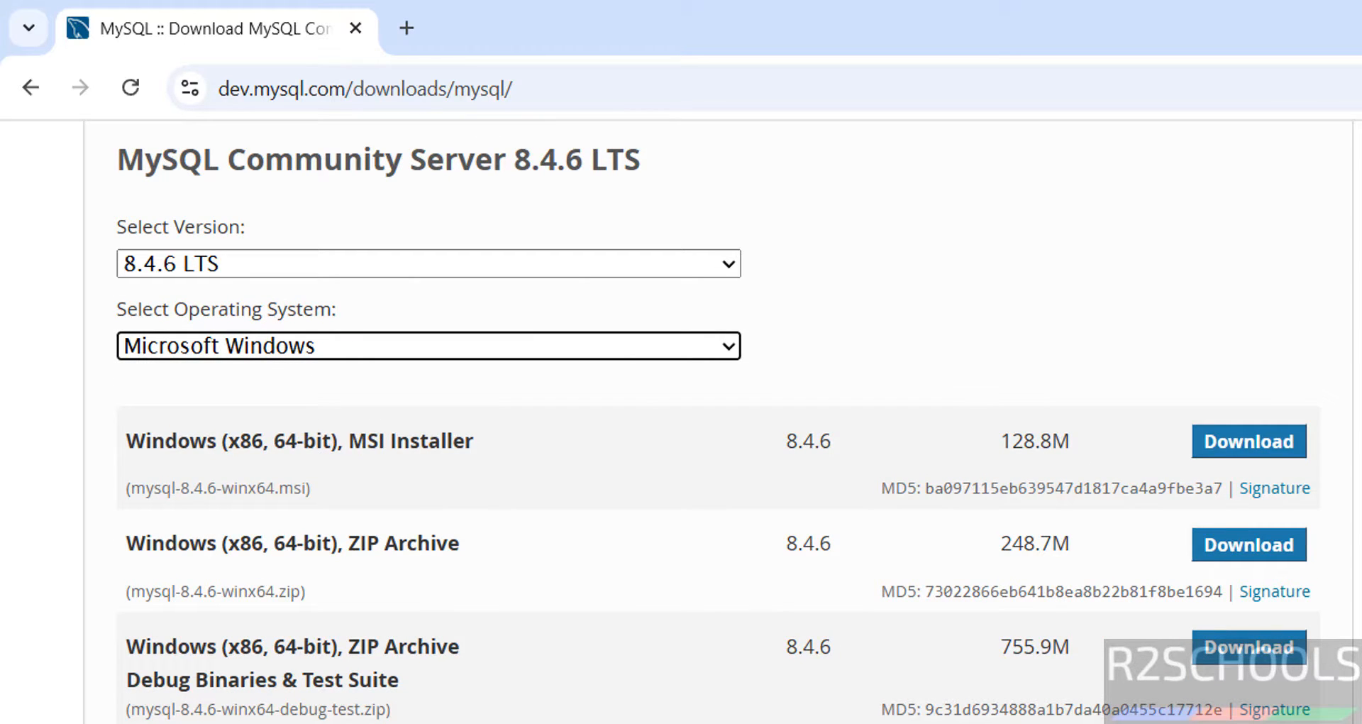
click(1251, 460)
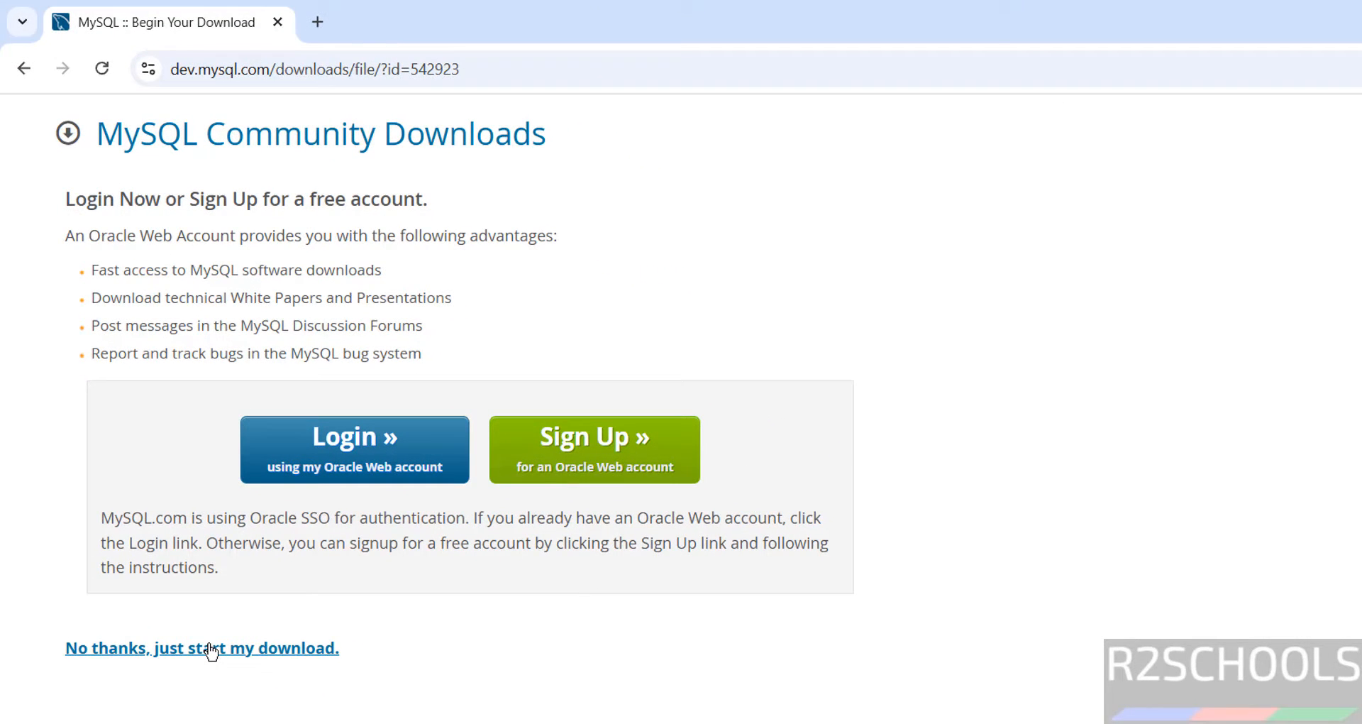
Skip login to start downloading mysql-8.4.6-winx64.msi, then view Chrome's download history.
click(211, 650)
key(ctrl+j)
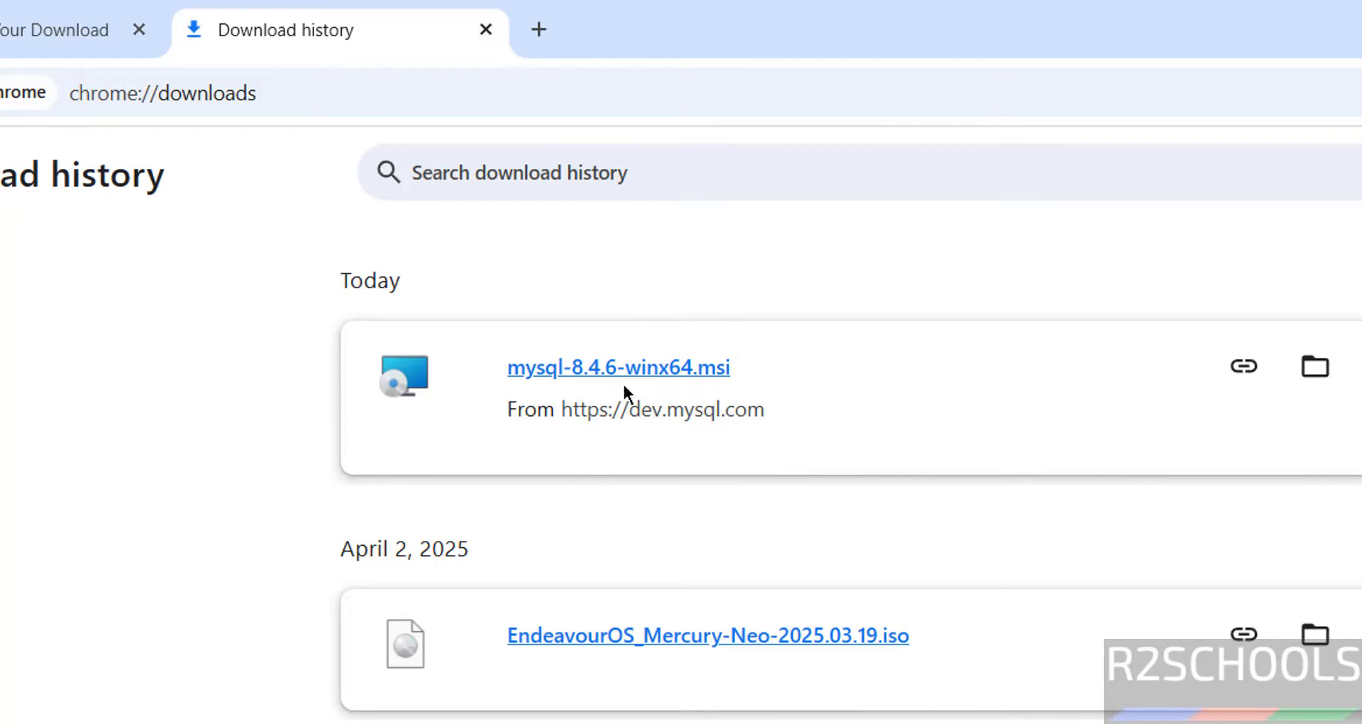
Run the MySQL installer, accept the license, and install with the Complete setup type.
click(601, 369)
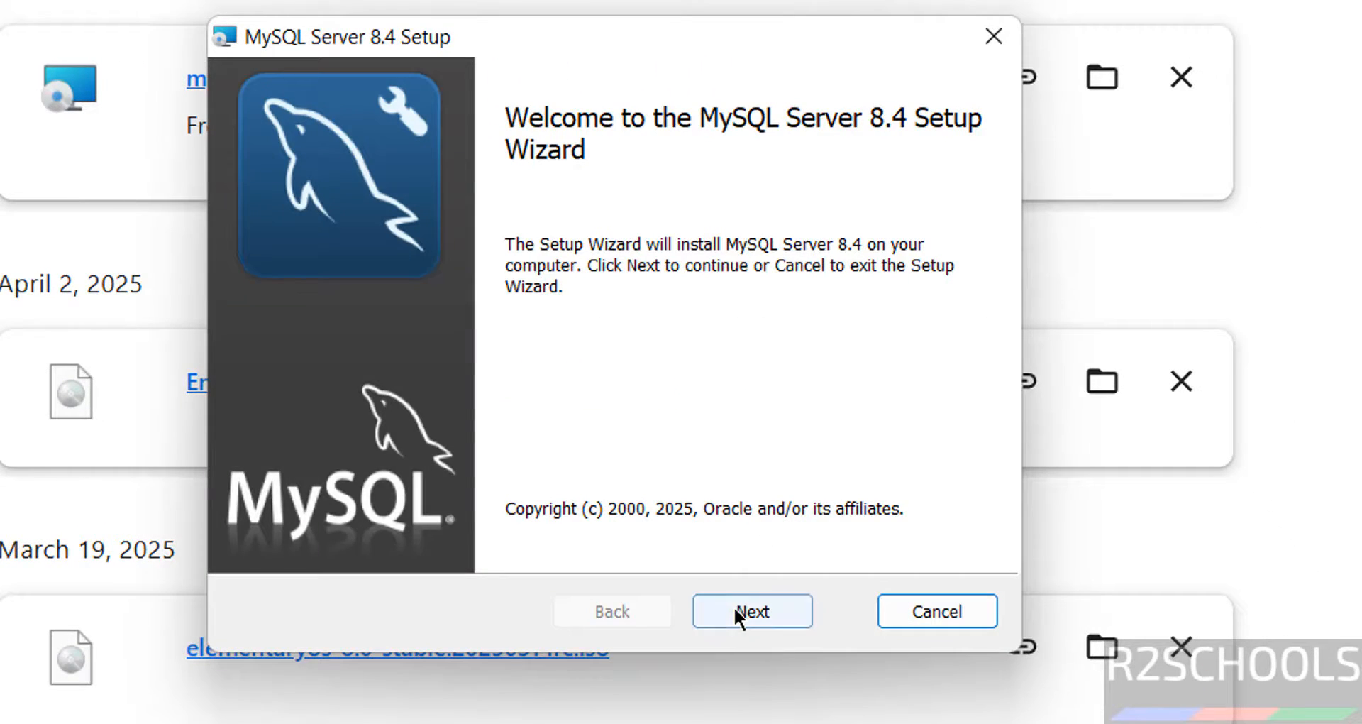
click(738, 615)
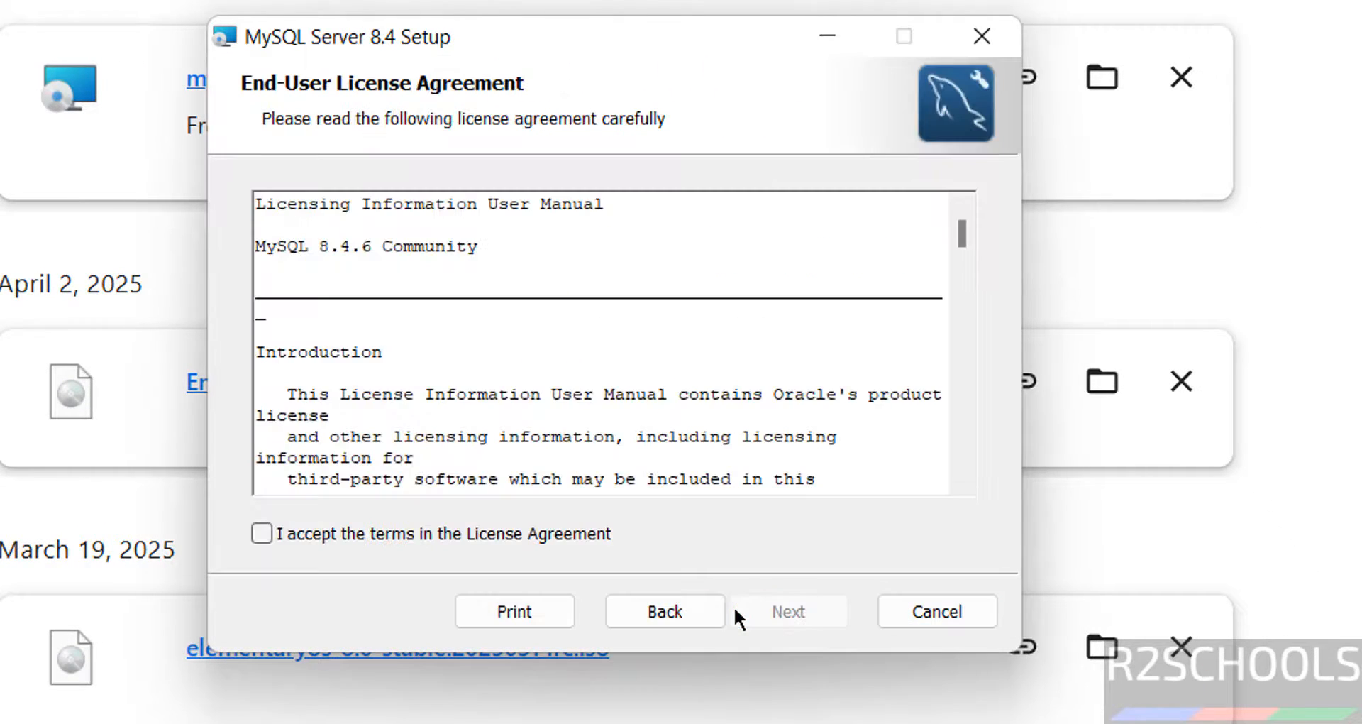
click(385, 534)
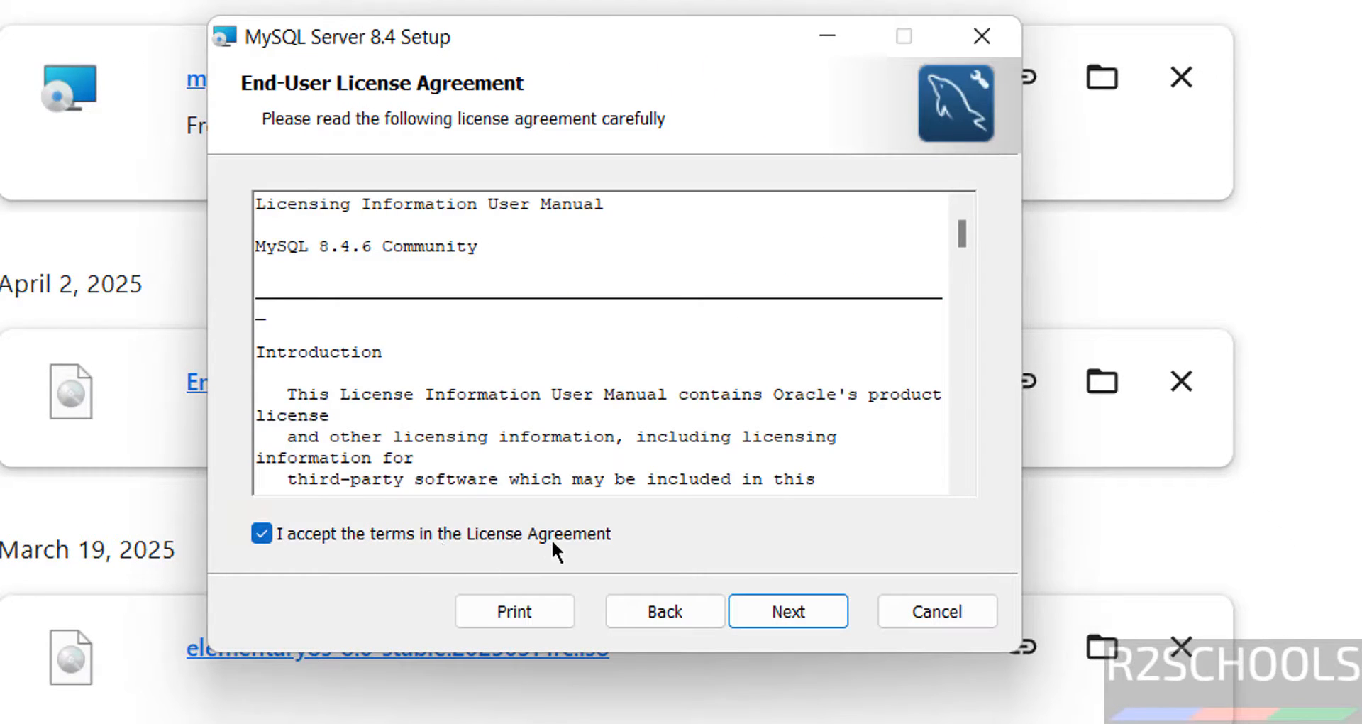
click(809, 610)
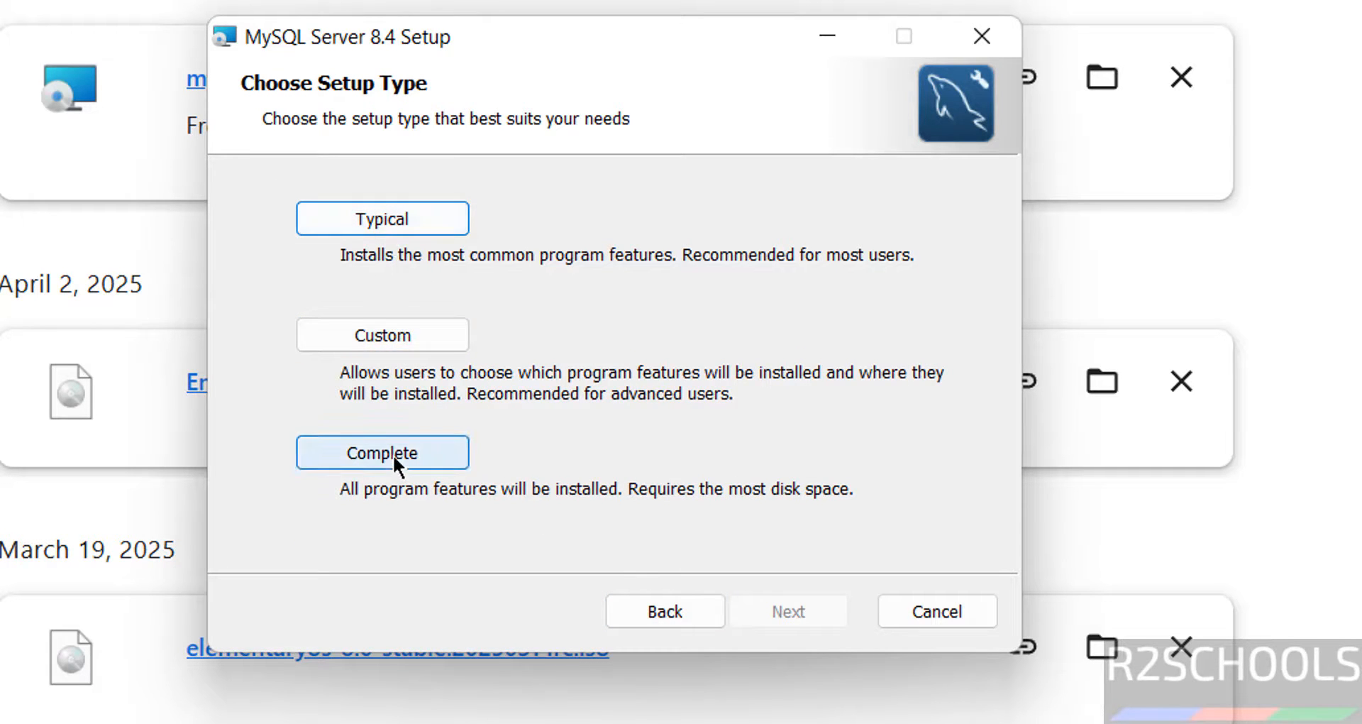
click(351, 467)
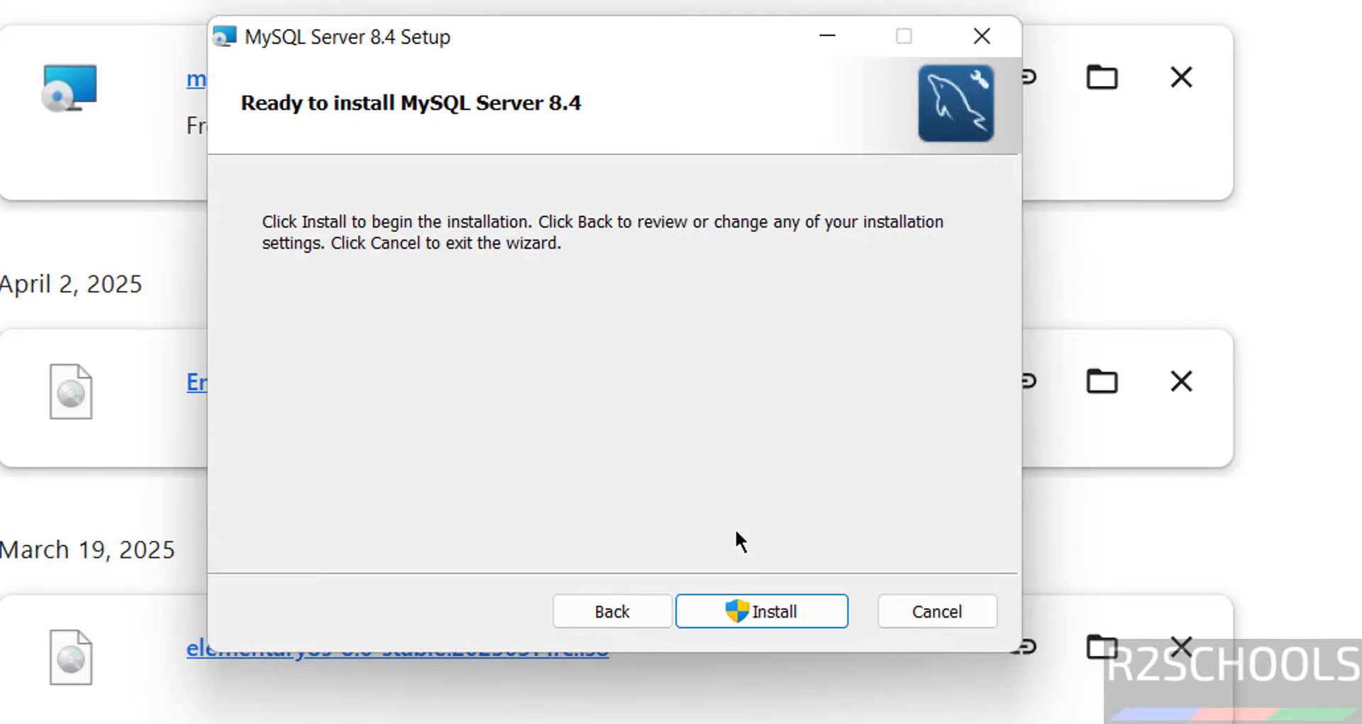
click(761, 610)
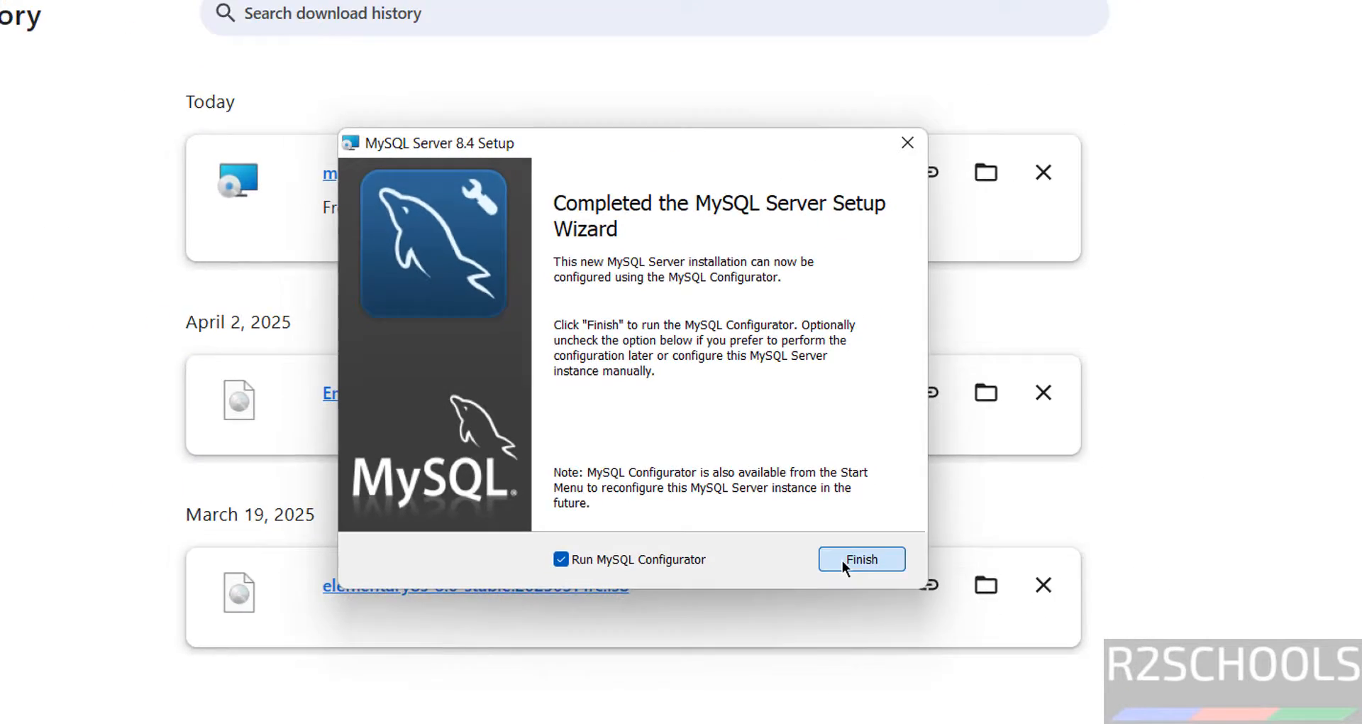
Launch MySQL Configurator and keep the data directory C:\ProgramData\MySQL\MySQL Server 8.4\.
click(890, 599)
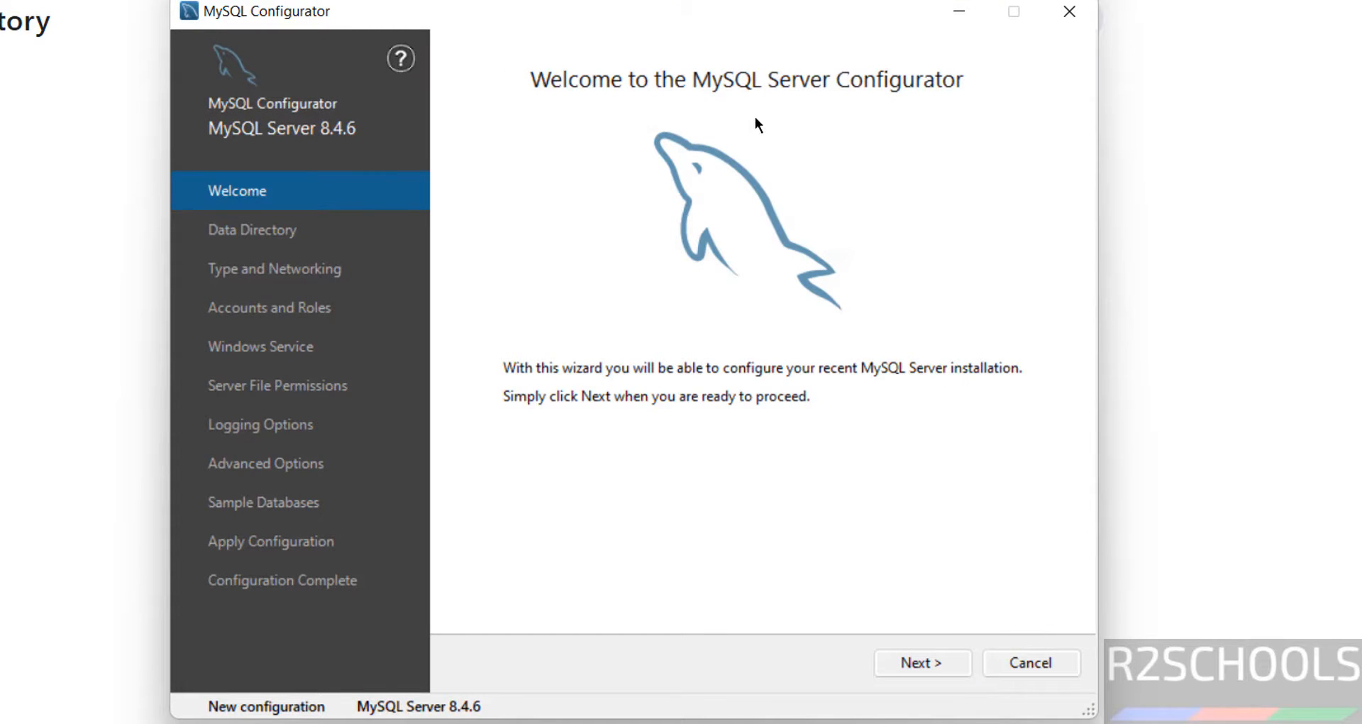
click(901, 664)
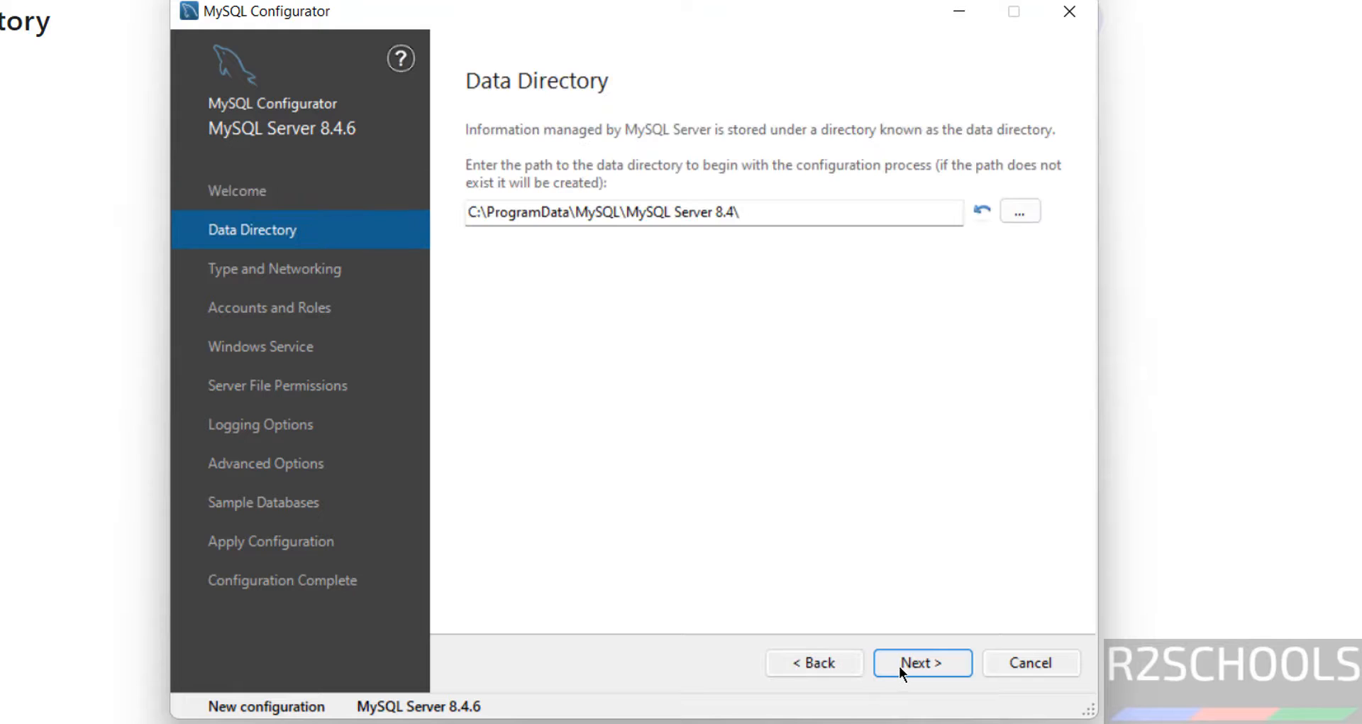
drag(781, 212, 451, 212)
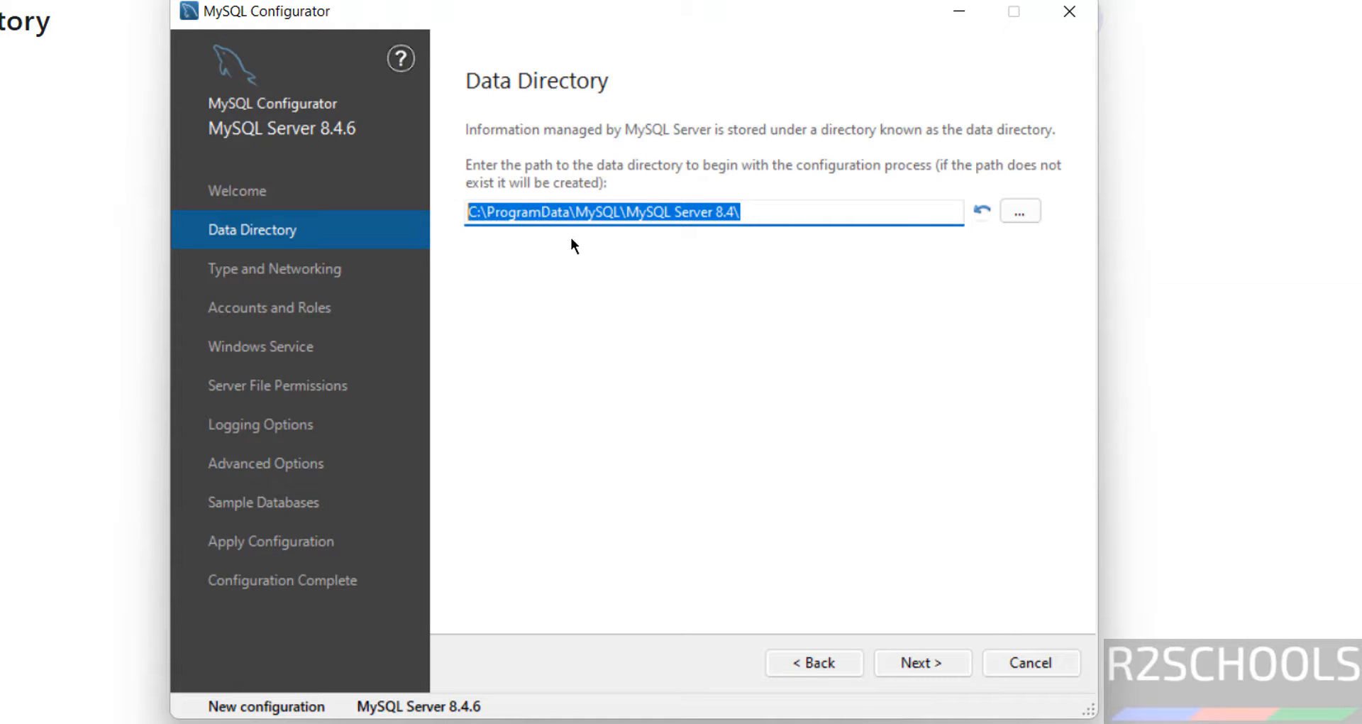
click(1021, 215)
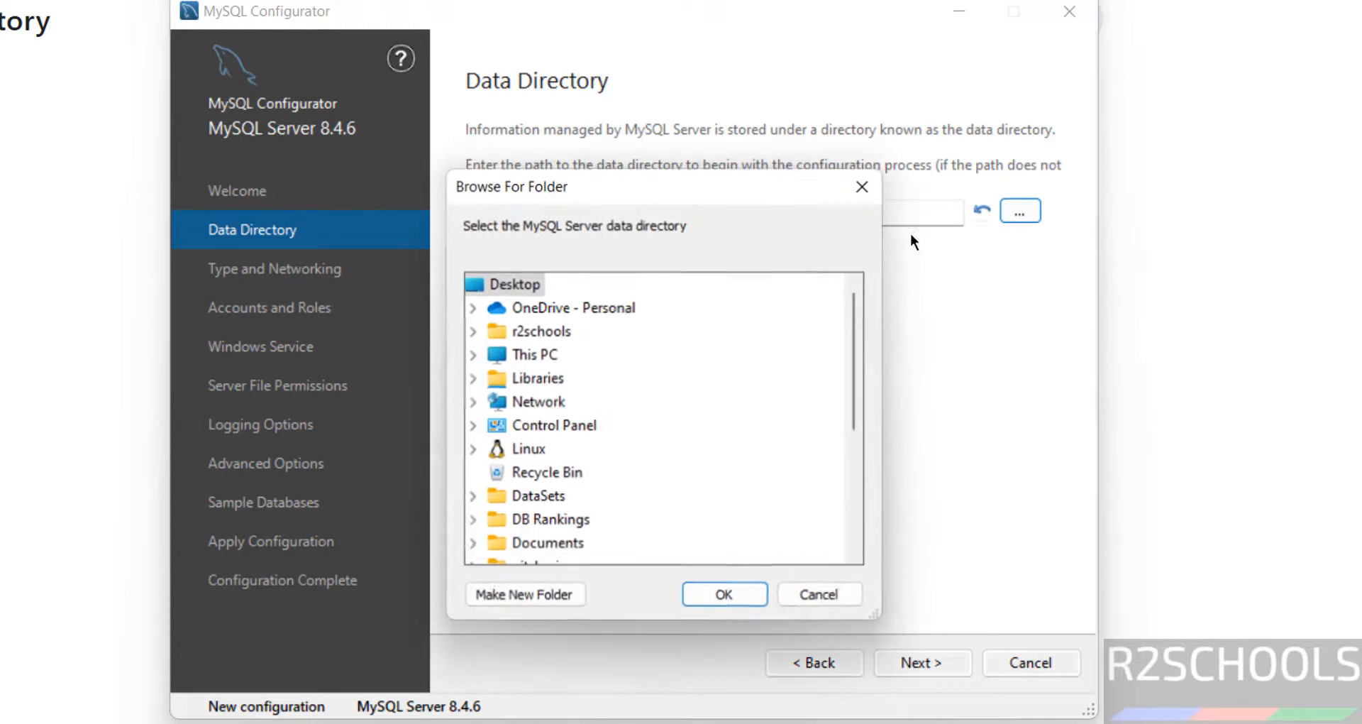
click(812, 594)
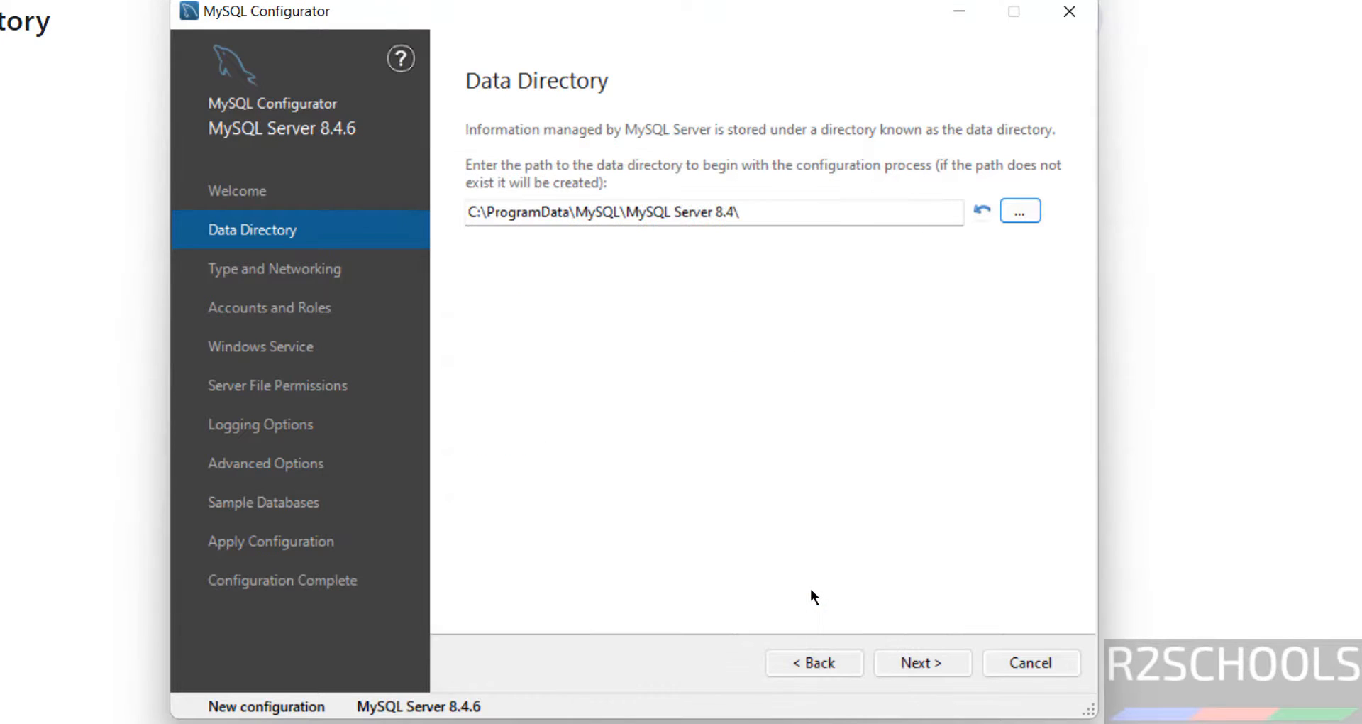
click(923, 660)
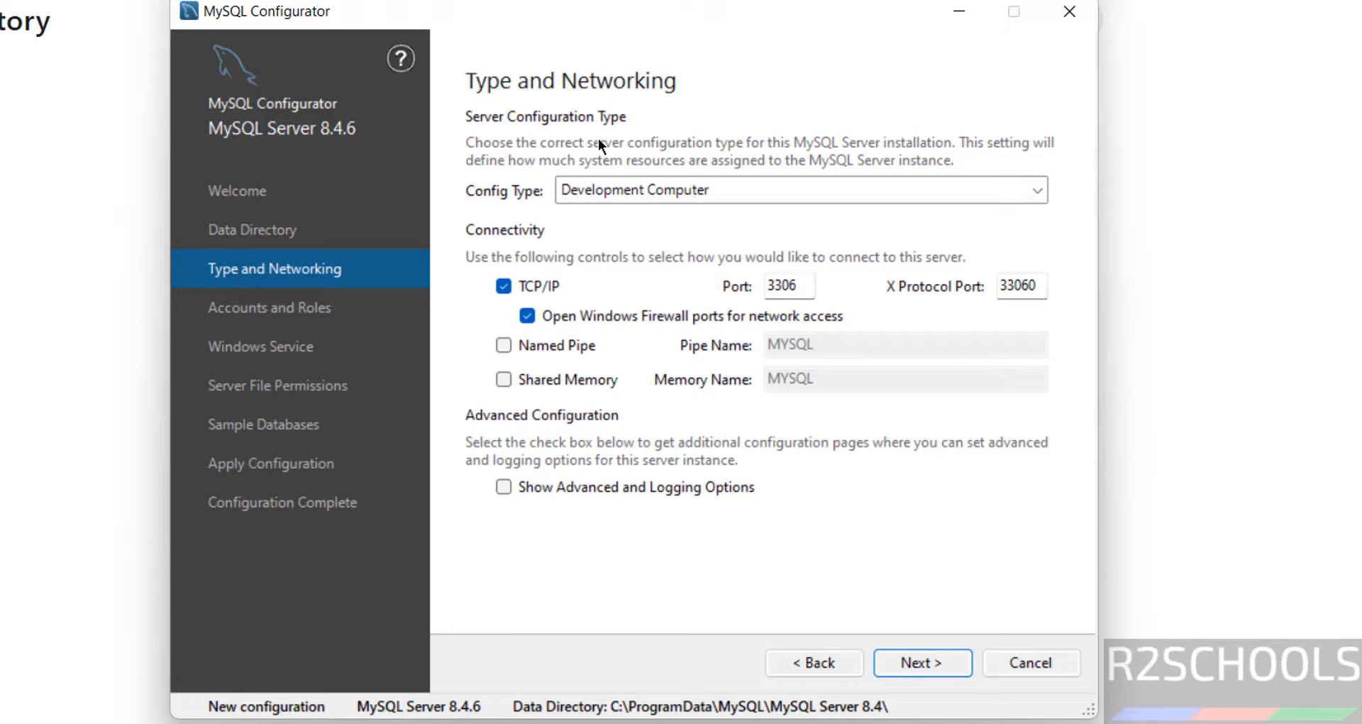
Keep Development Computer config type, port 3306, and named pipe connections disabled.
click(628, 190)
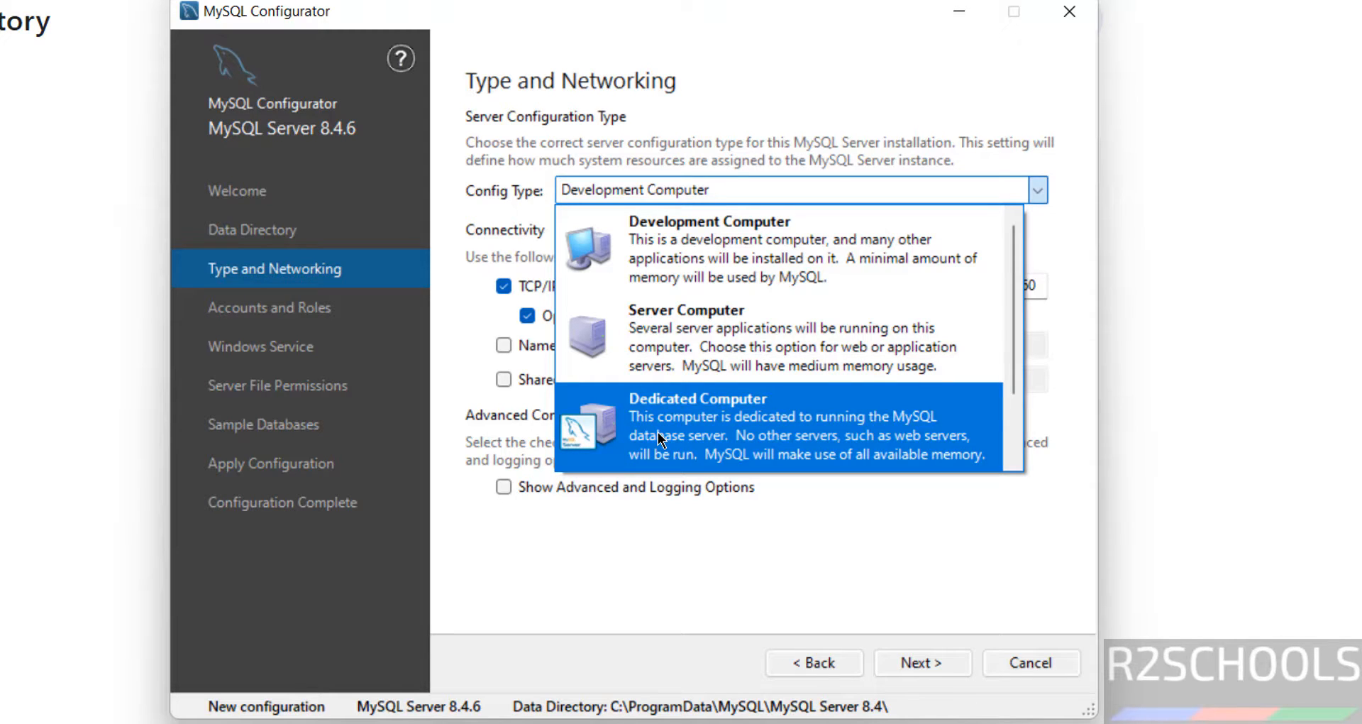
click(691, 231)
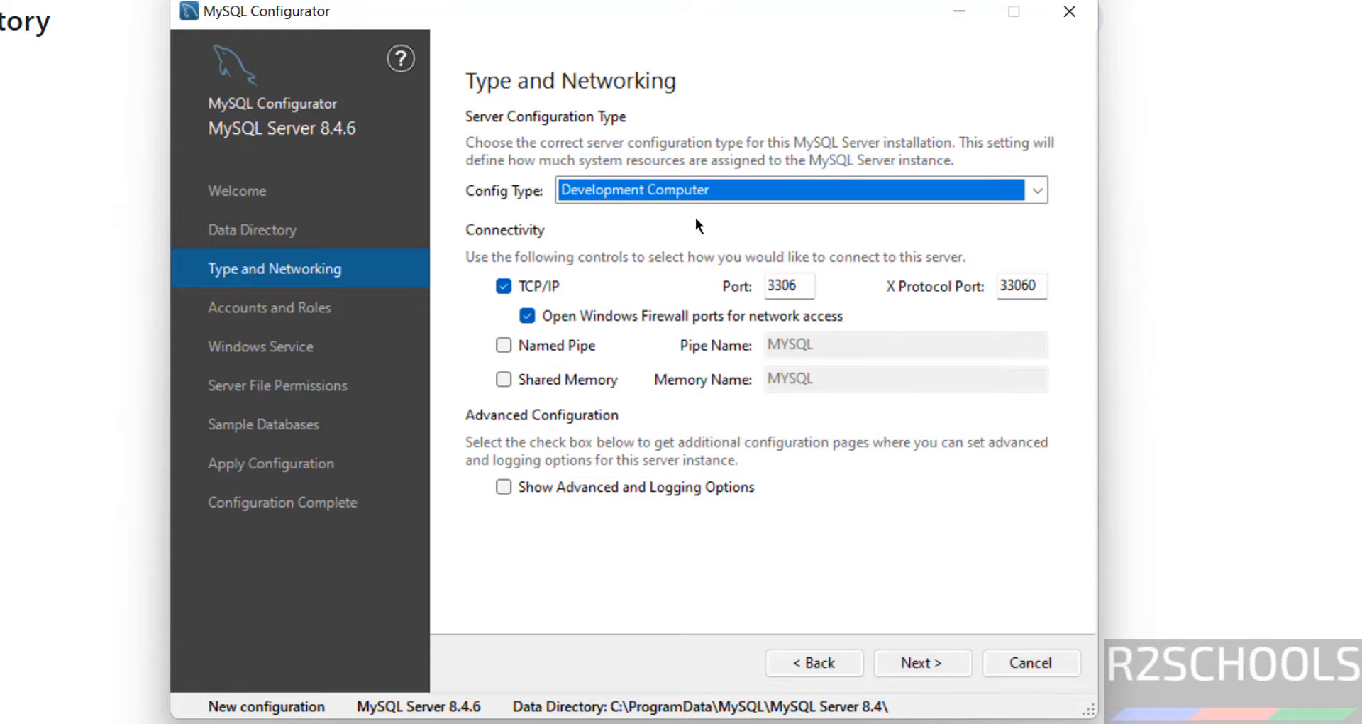
double_click(776, 282)
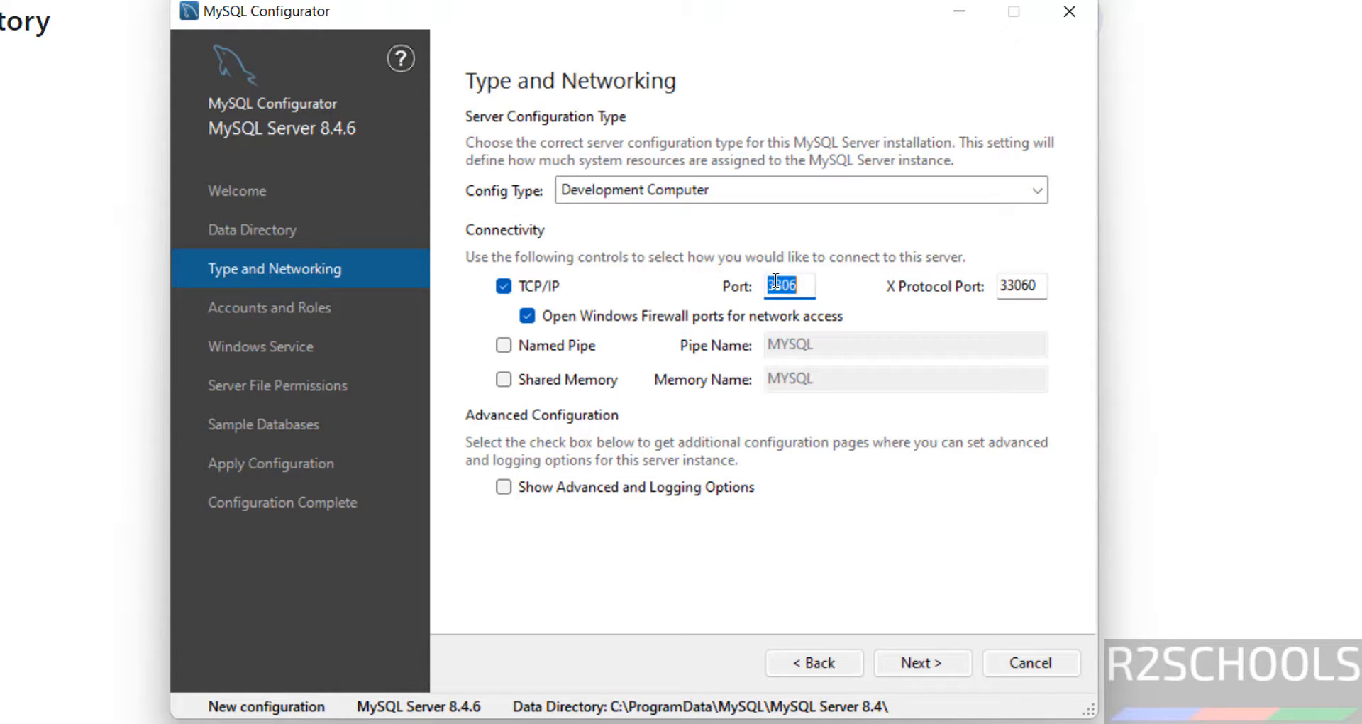
click(503, 346)
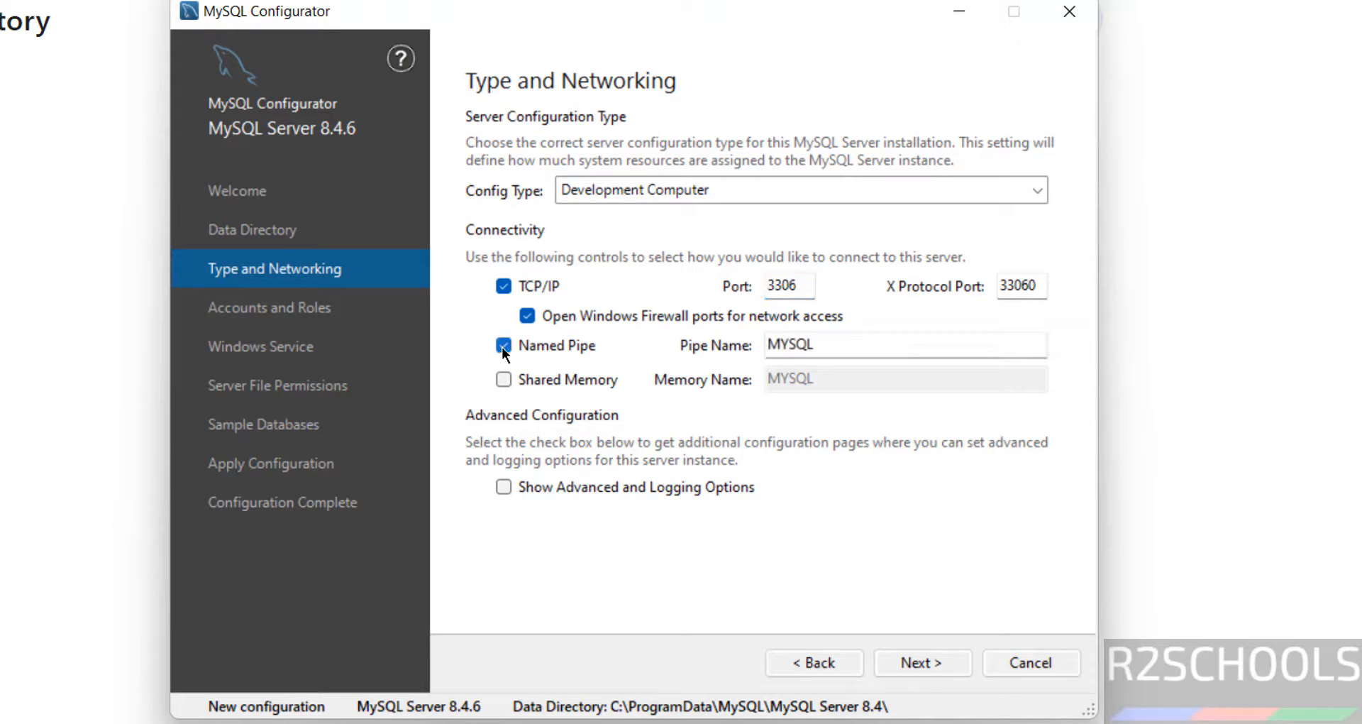
click(809, 352)
double_click(810, 352)
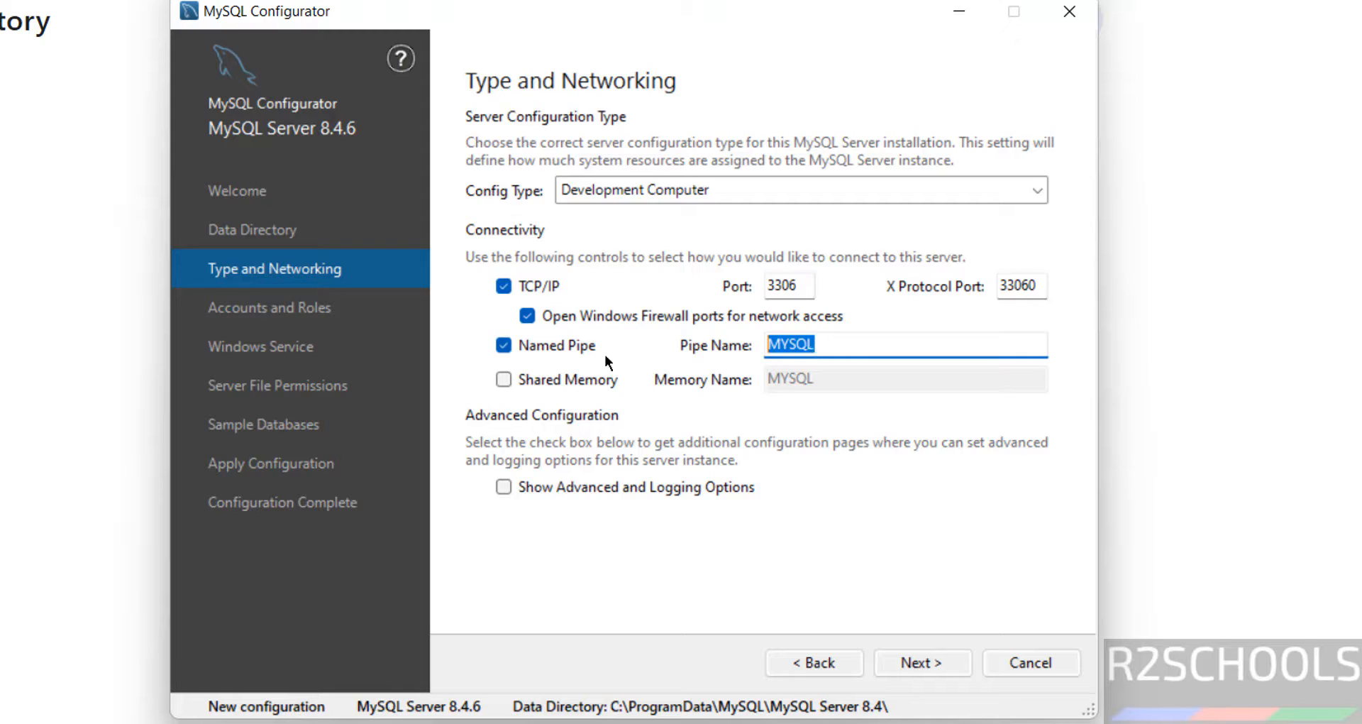
click(503, 346)
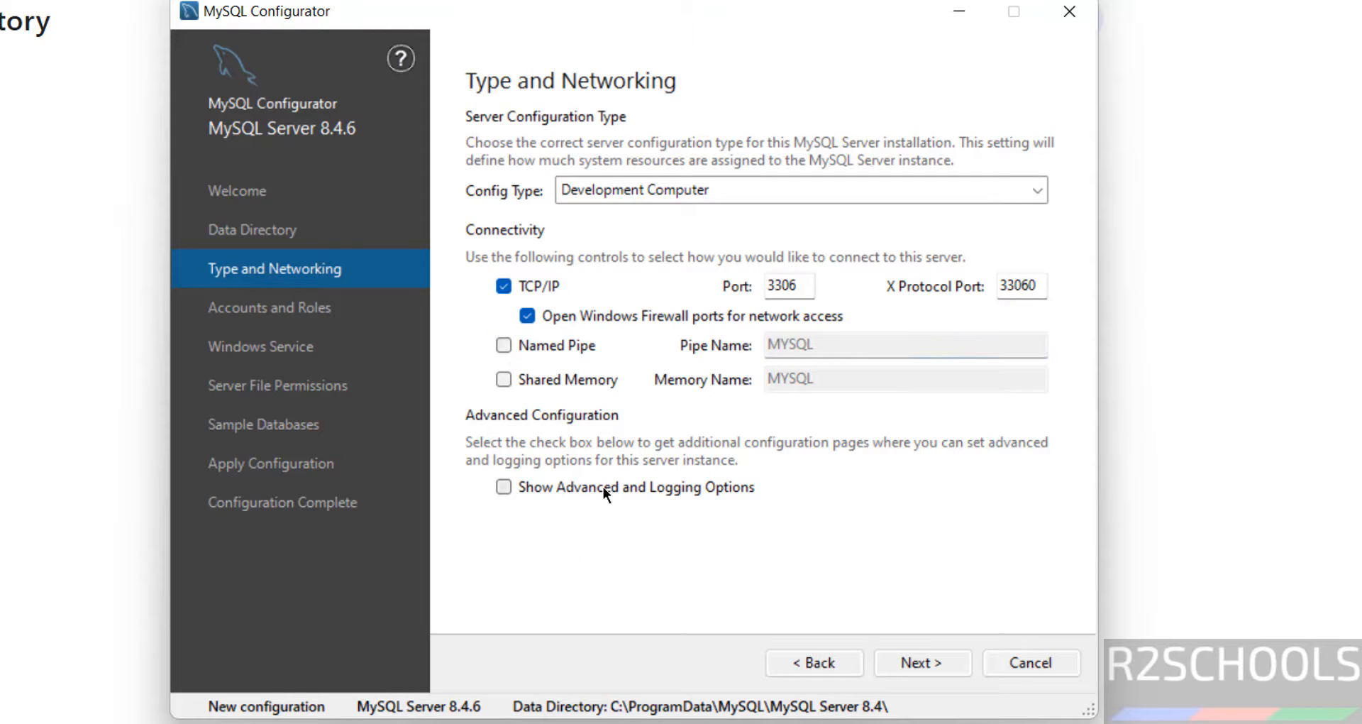
Leave Show Advanced and Logging Options unchecked and proceed to Accounts and Roles.
click(560, 489)
click(565, 491)
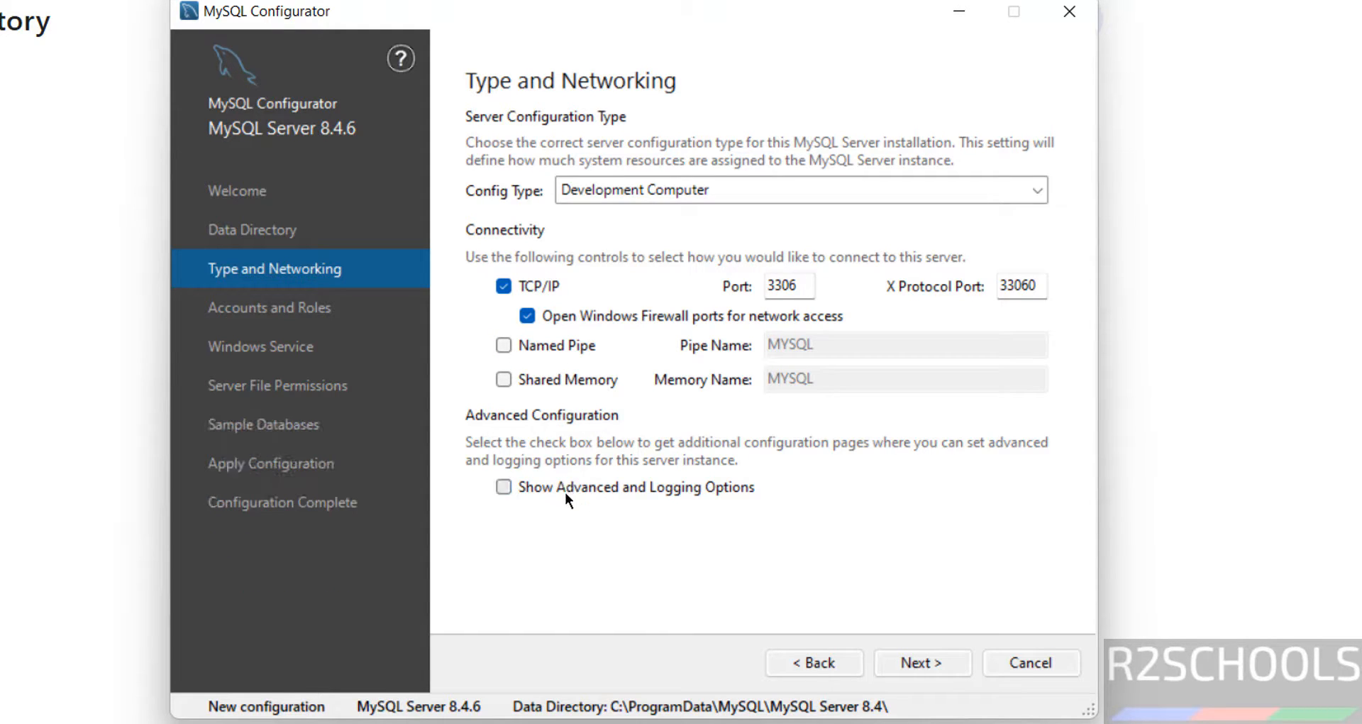
click(565, 491)
click(565, 491)
click(565, 491)
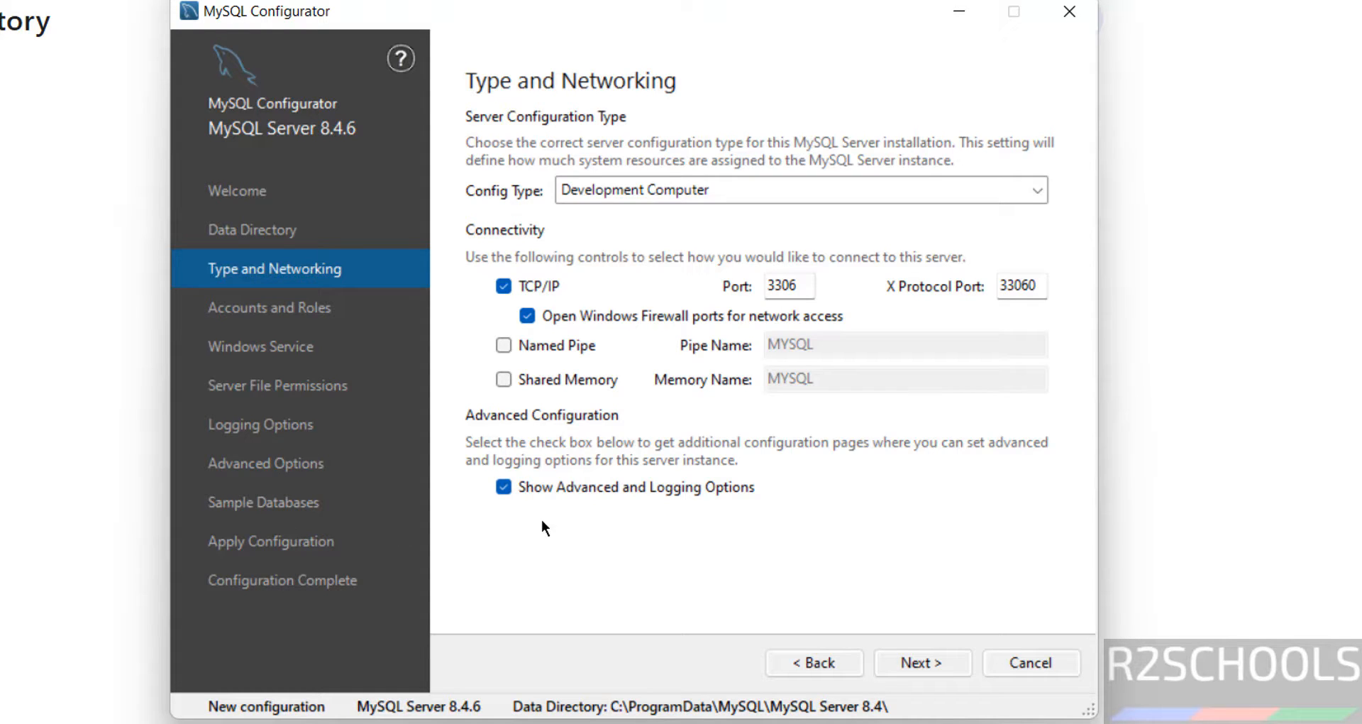
click(554, 490)
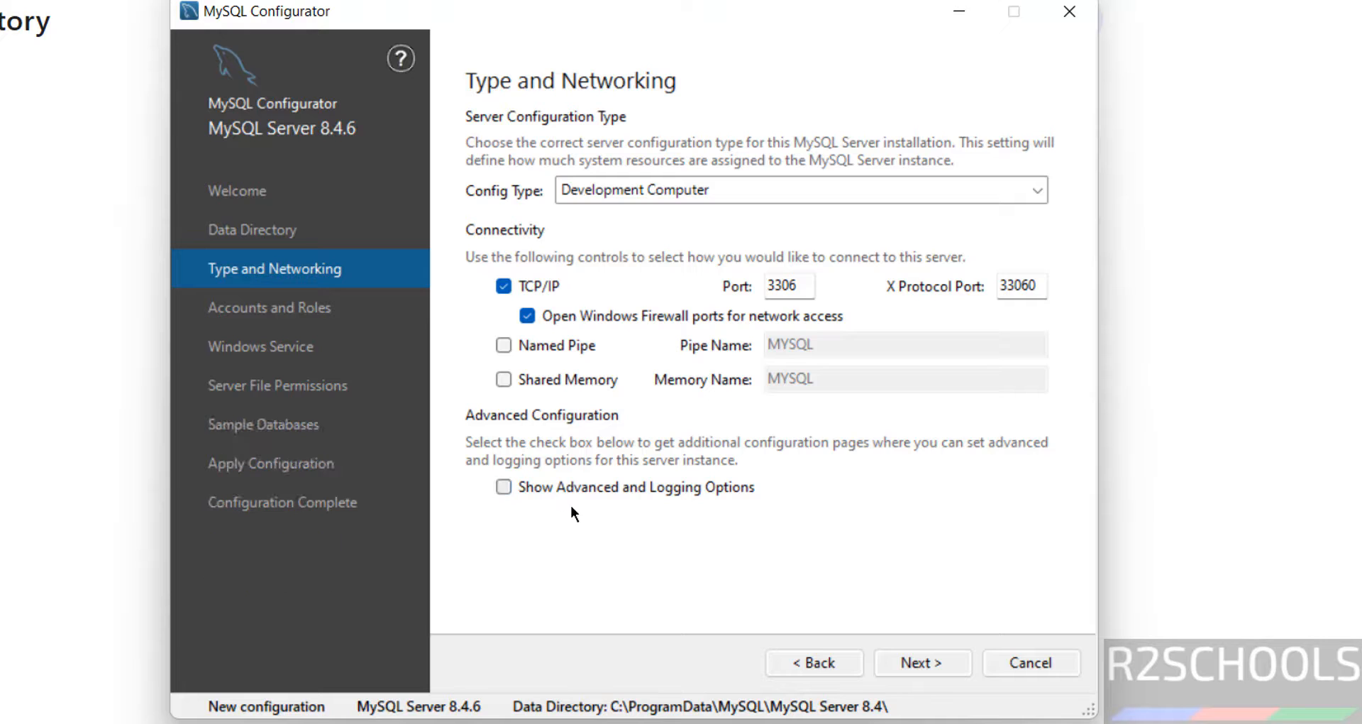
click(915, 662)
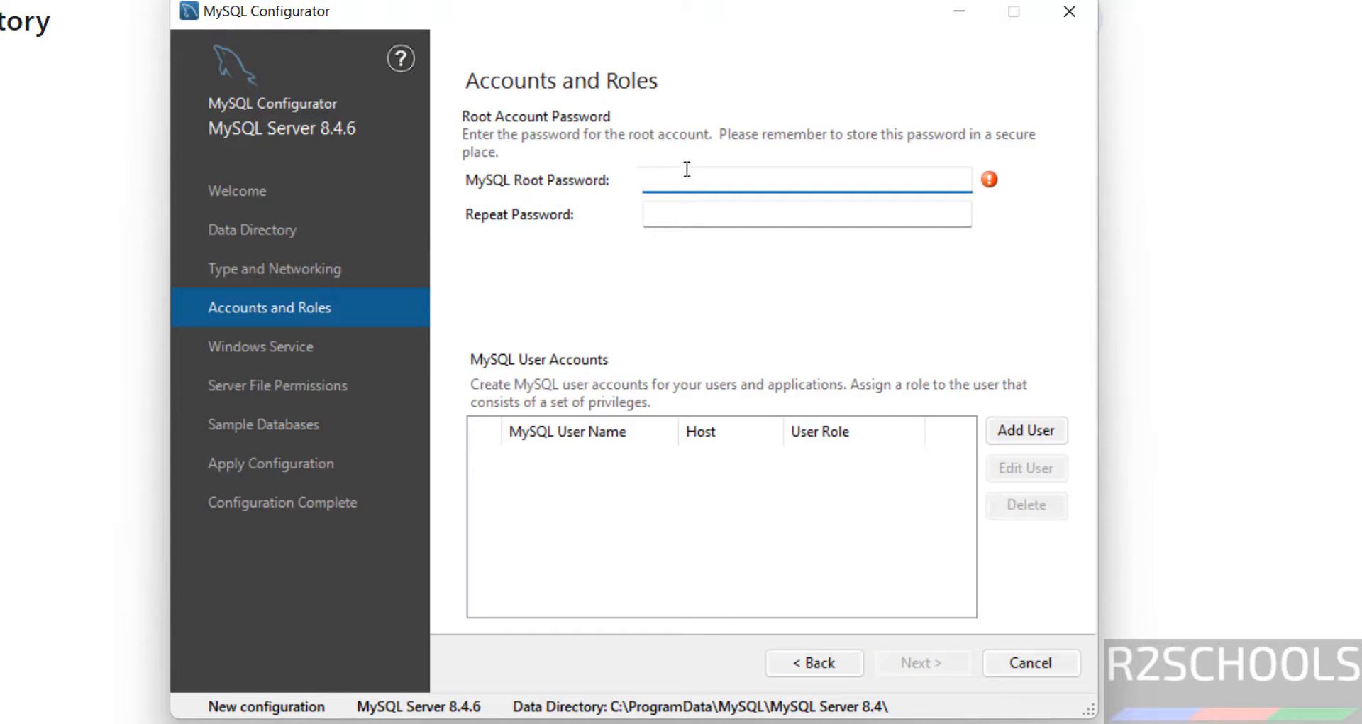
Enter the root password in both password fields and continue to Windows Service.
text(r••••••••)
key(Tab)
text(•••••••••)
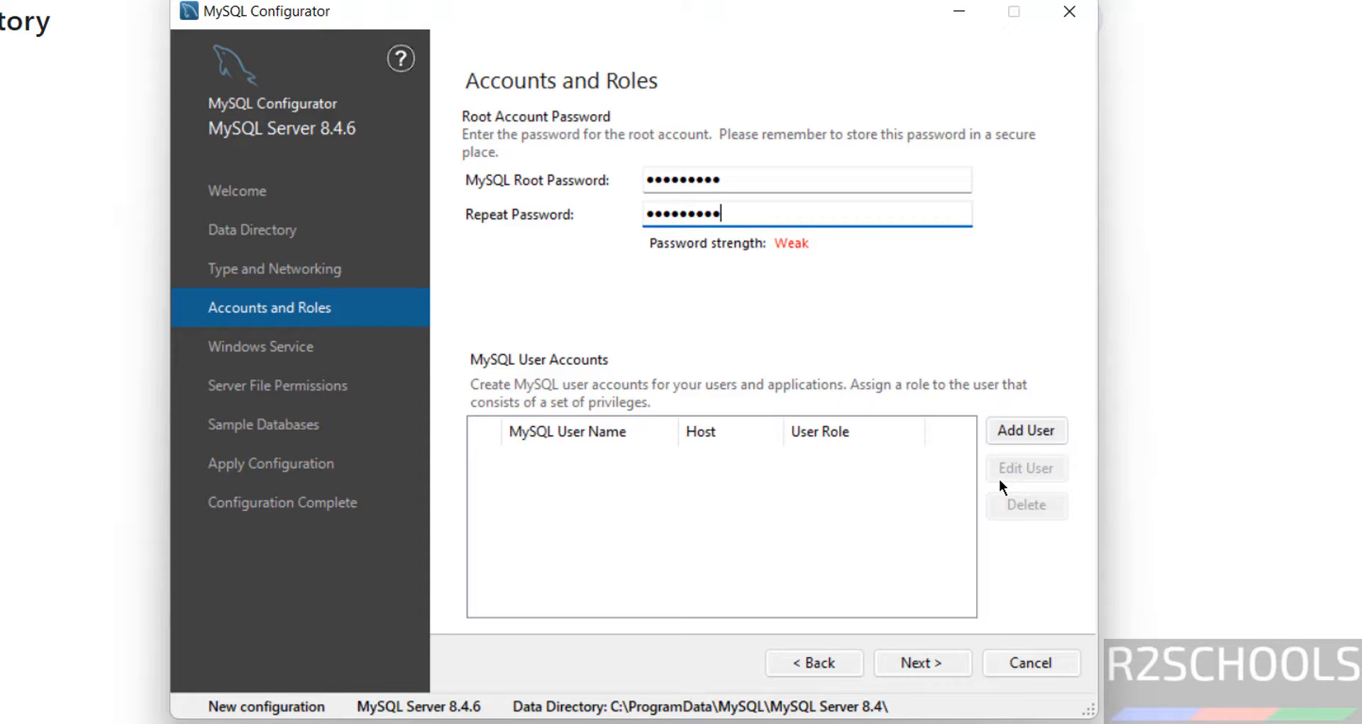
click(943, 658)
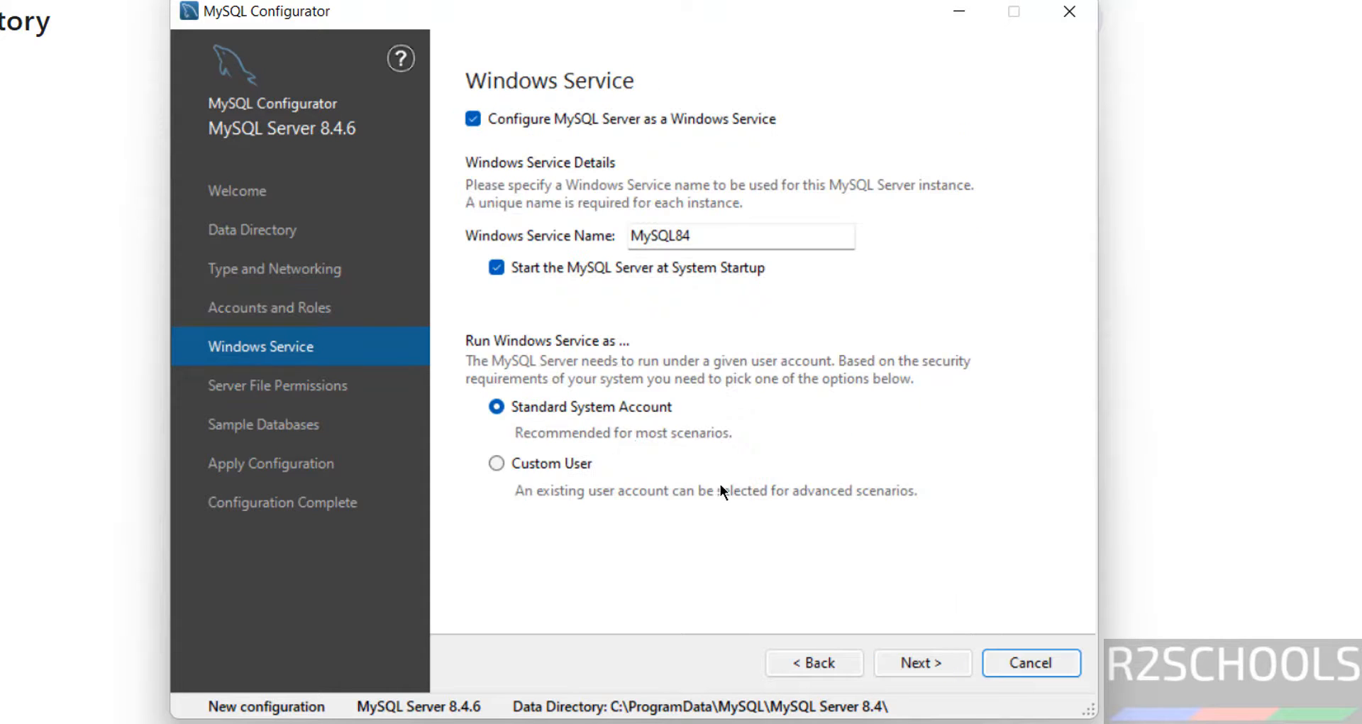
Keep the MySQL84 service name running under the Standard System Account.
double_click(710, 235)
click(727, 235)
drag(729, 227, 610, 219)
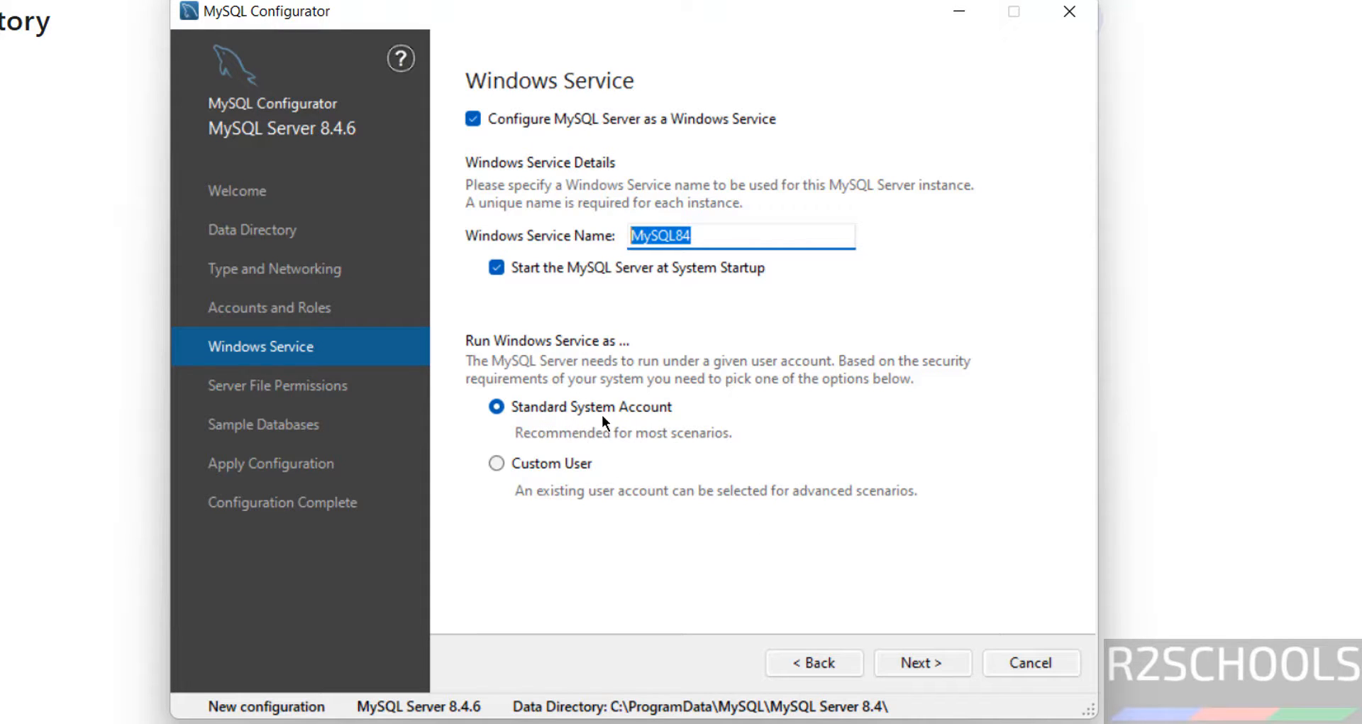
click(566, 462)
click(569, 403)
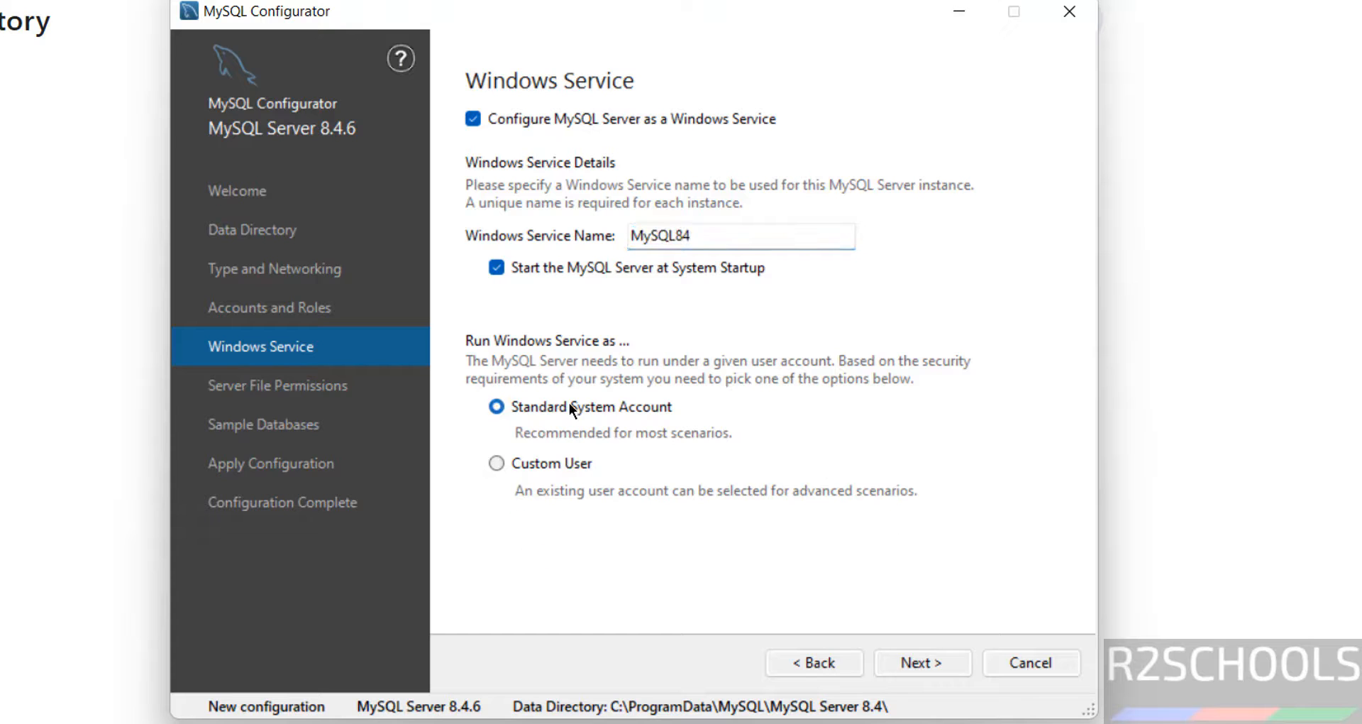
click(910, 664)
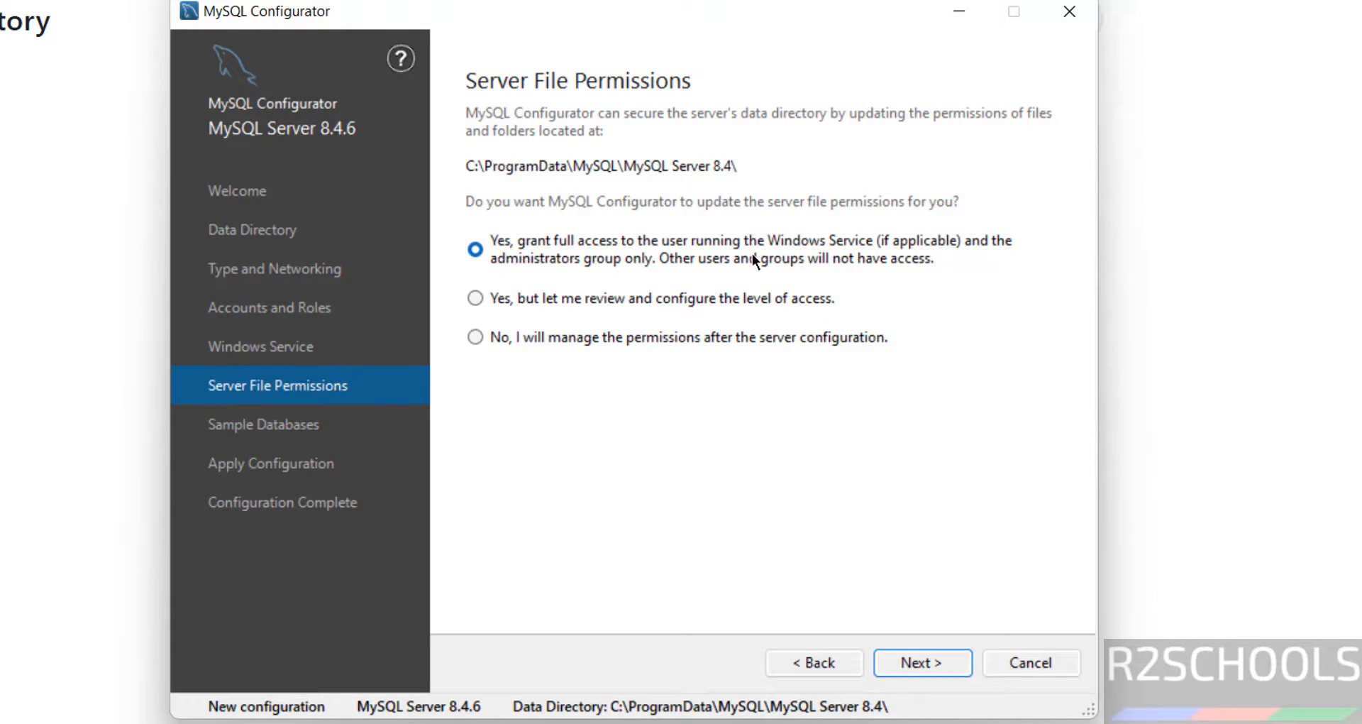
Accept default file permissions and select both the Sakila and World sample databases.
click(943, 670)
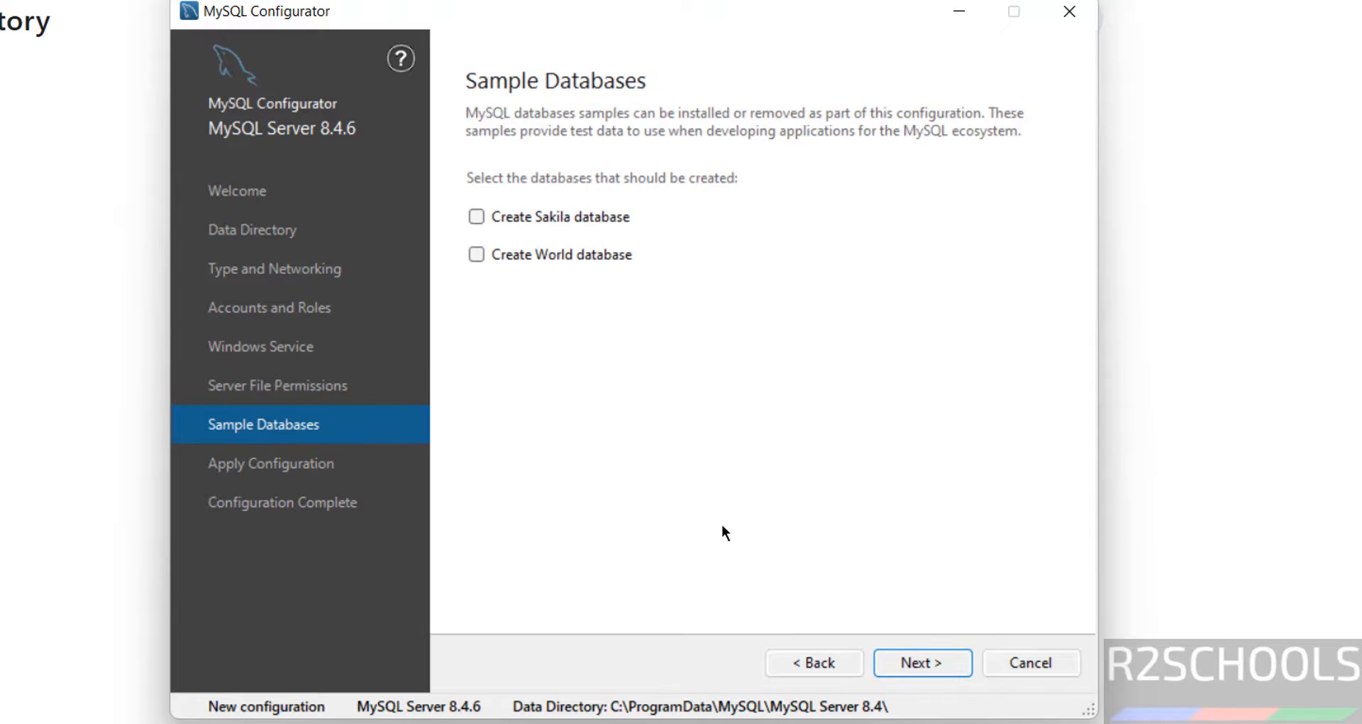
click(594, 219)
click(591, 252)
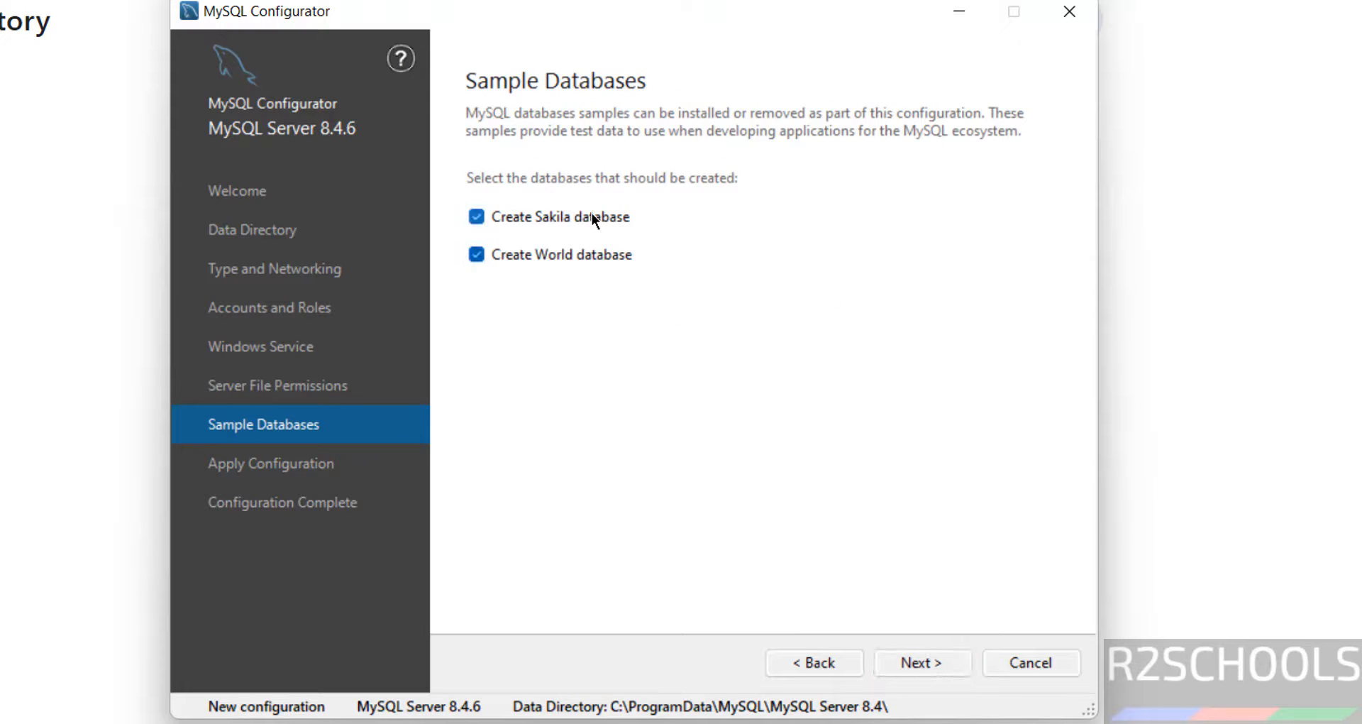
click(592, 216)
click(584, 250)
click(587, 216)
click(583, 255)
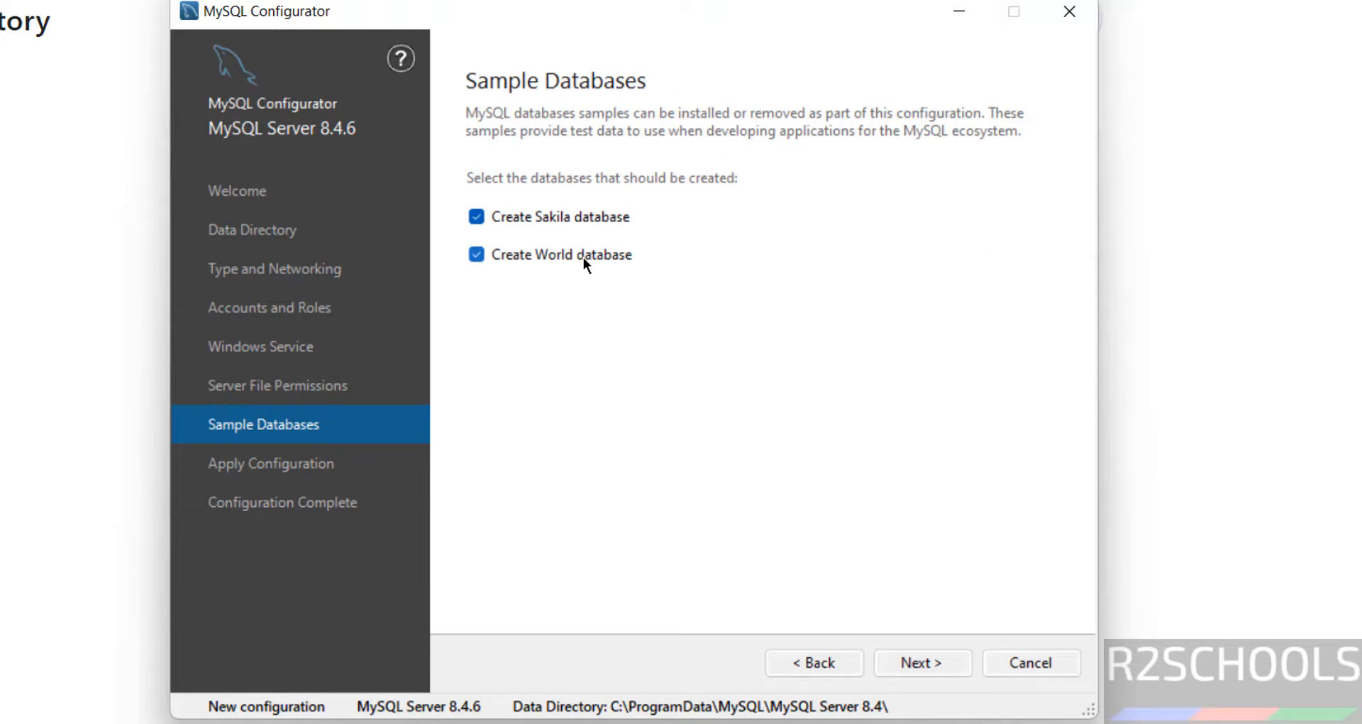
Execute the configuration steps for MySQL Server 8.4.6 and finish the configurator.
click(922, 661)
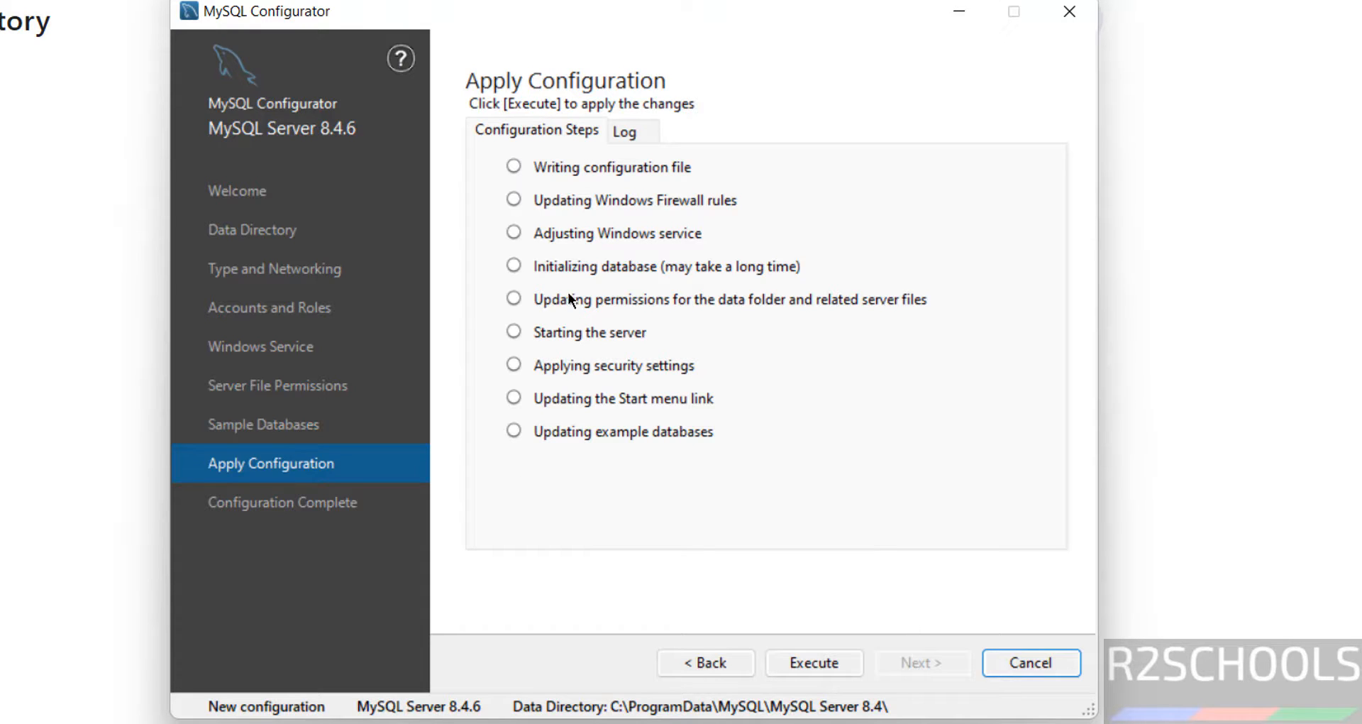
click(718, 665)
click(796, 657)
click(813, 667)
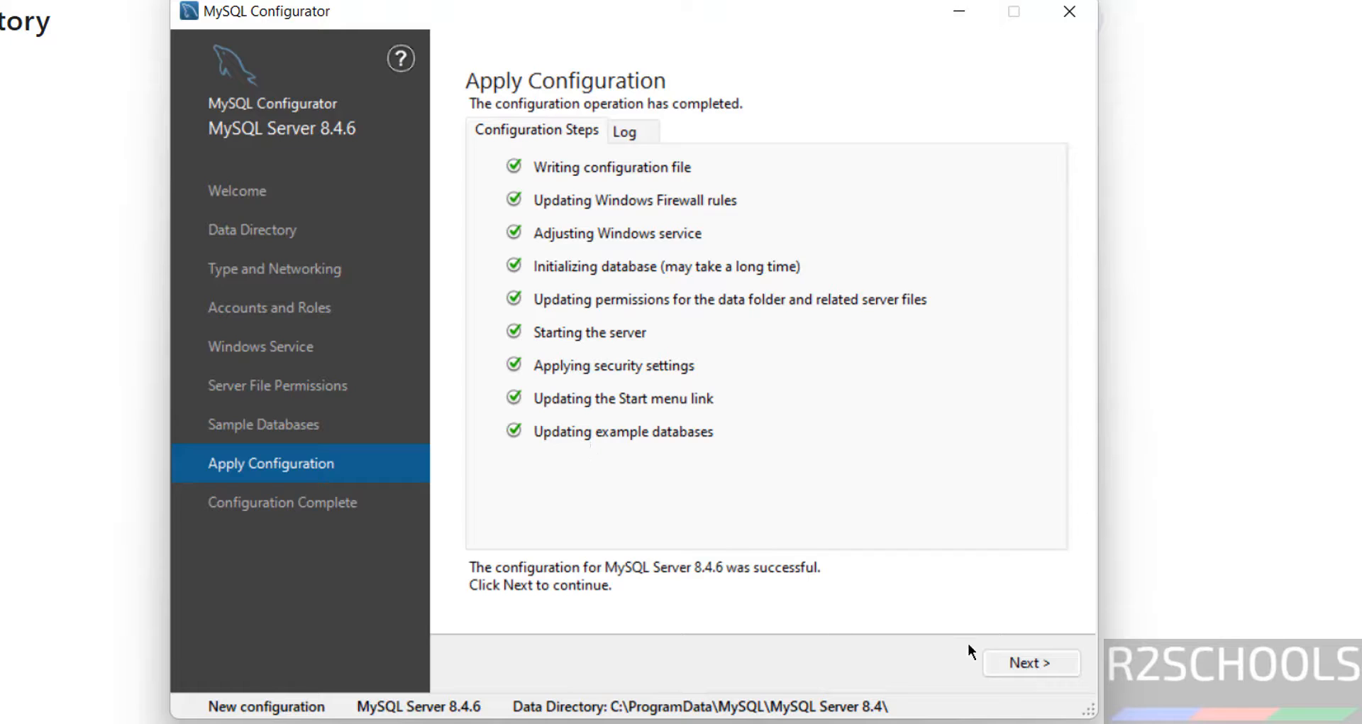
click(1053, 664)
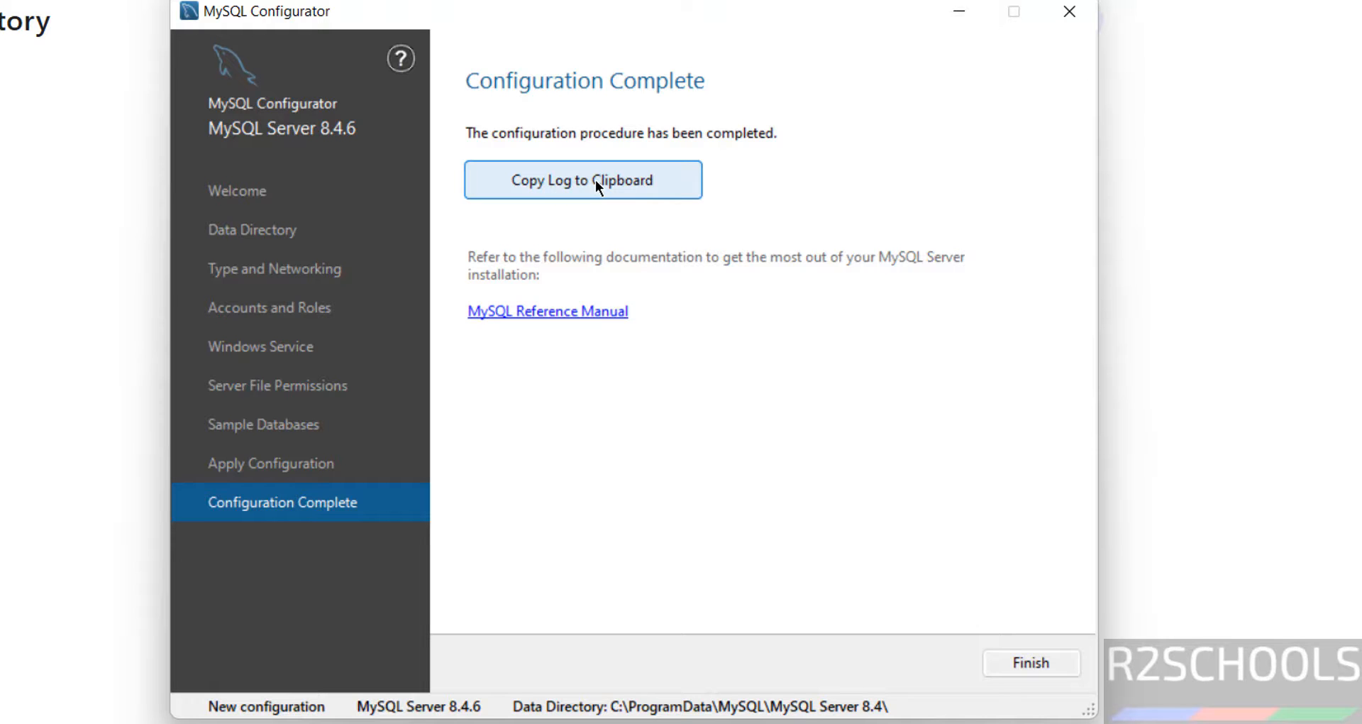
click(1029, 663)
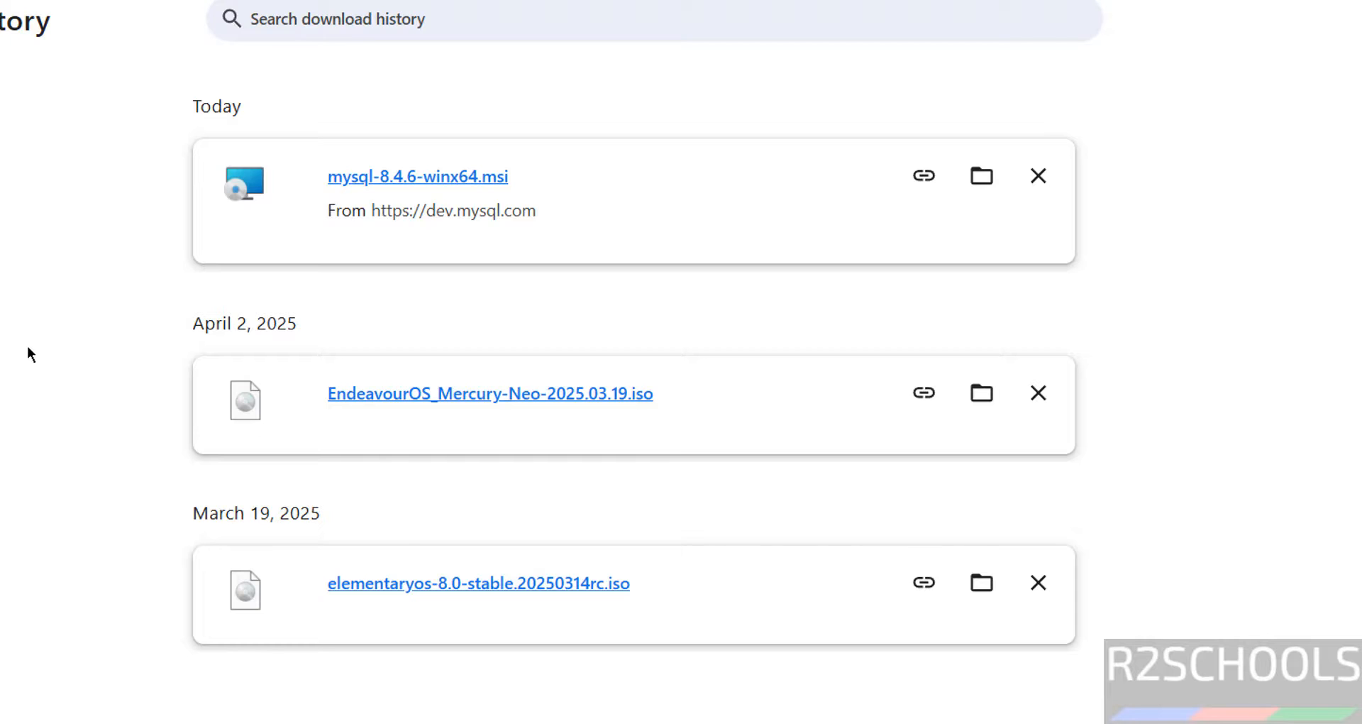
Launch MySQL 8.4 Command Line Client from the MySQL folder in All apps.
key(super)
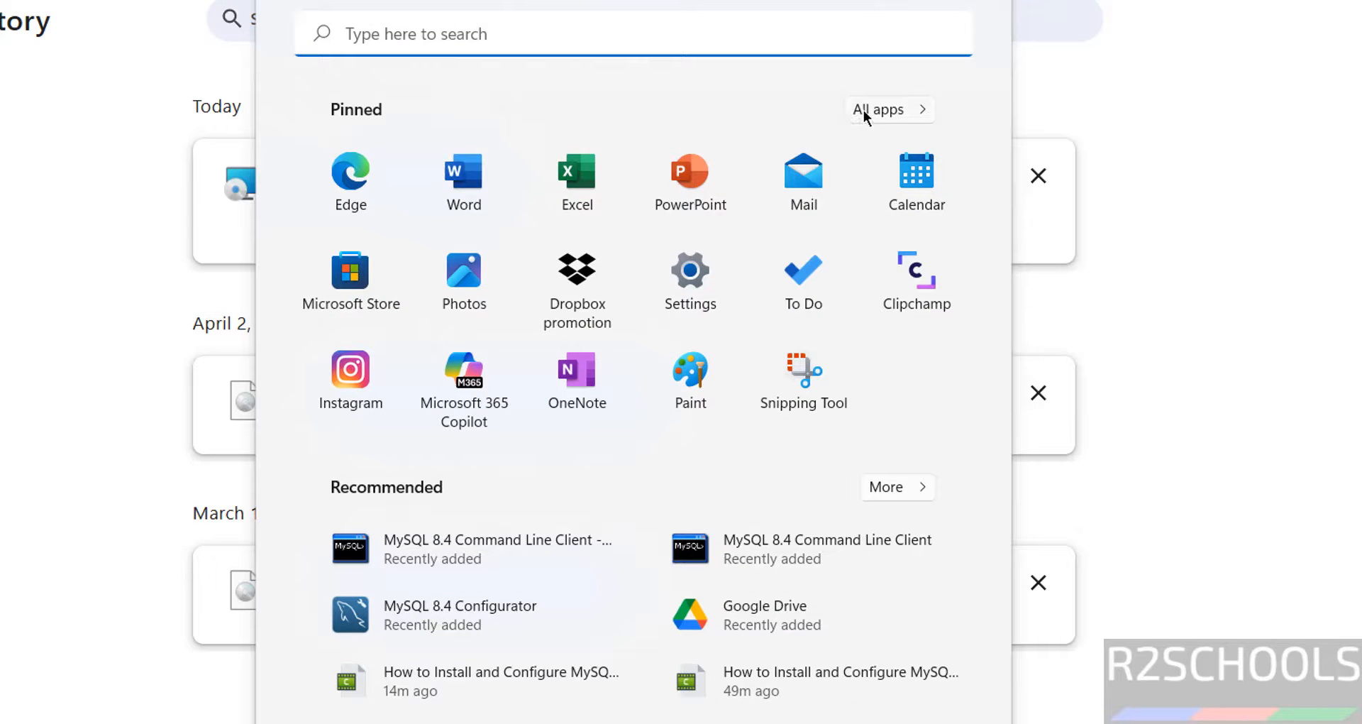
click(855, 112)
scroll(532, 497, down, 5)
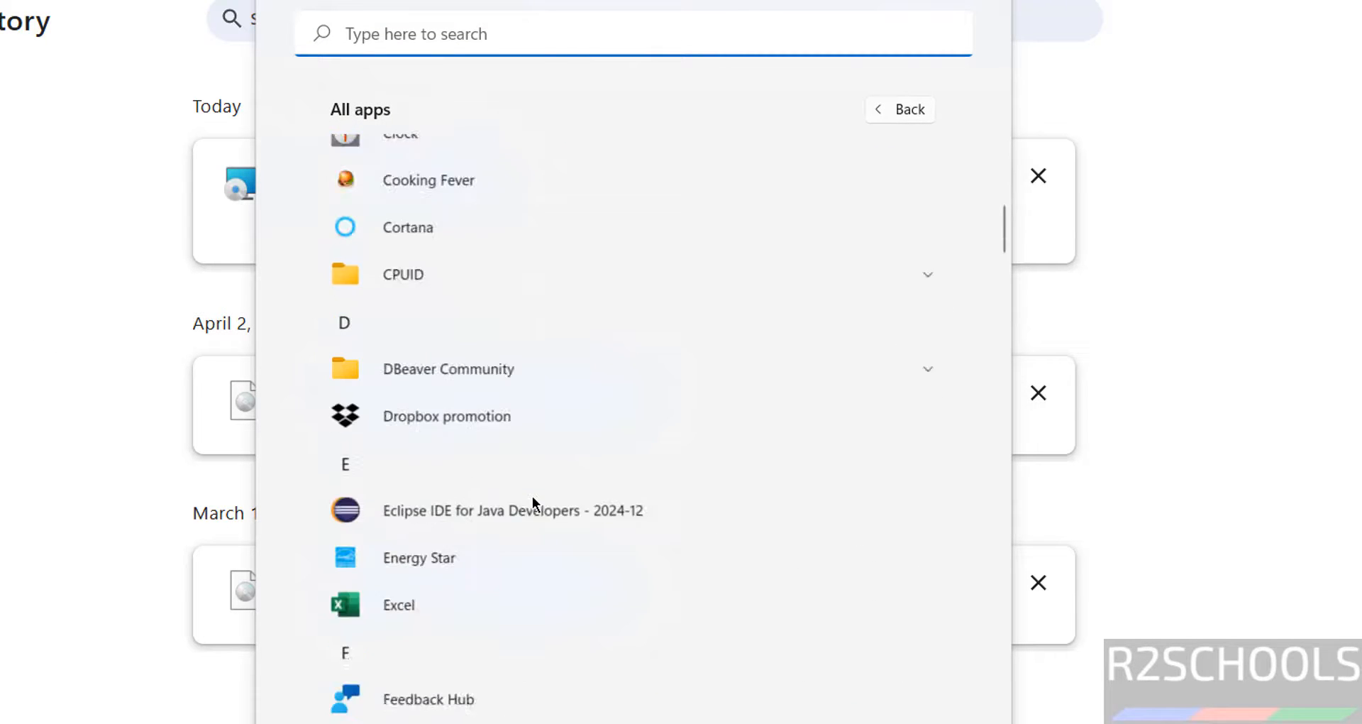
scroll(532, 496, down, 15)
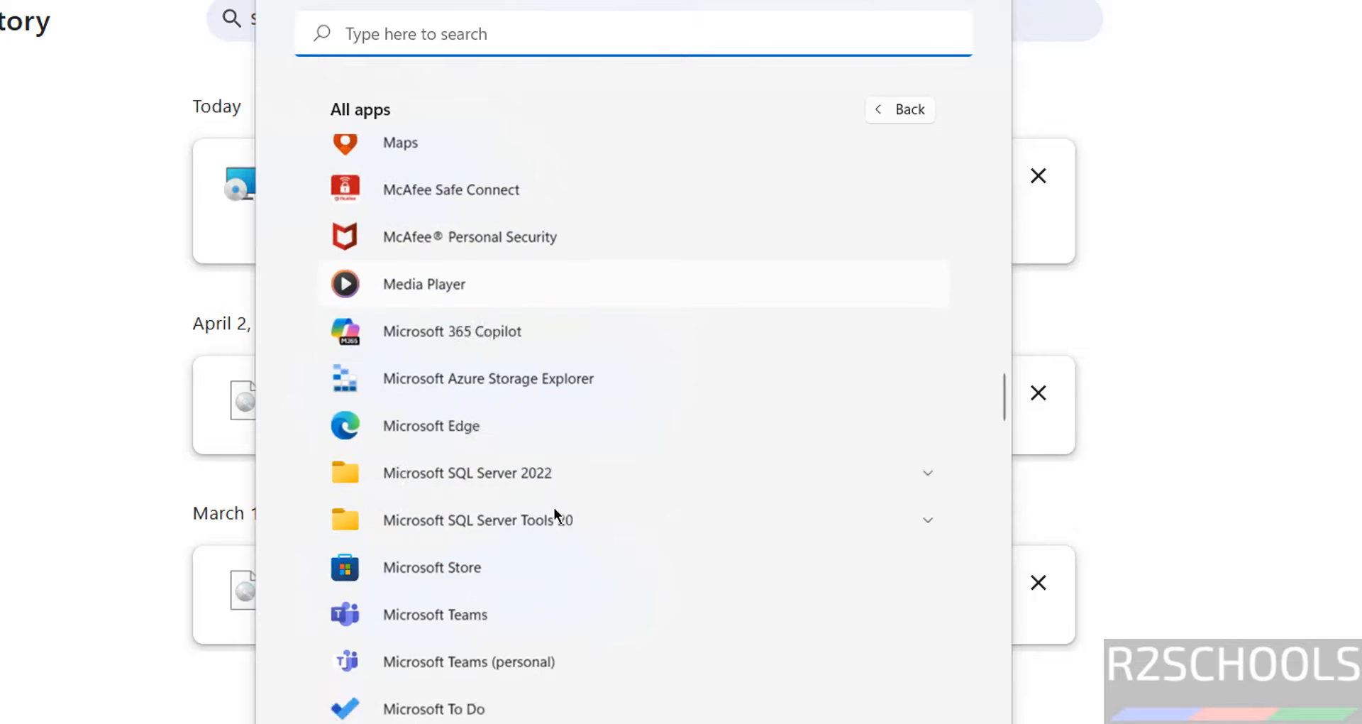
scroll(555, 508, down, 10)
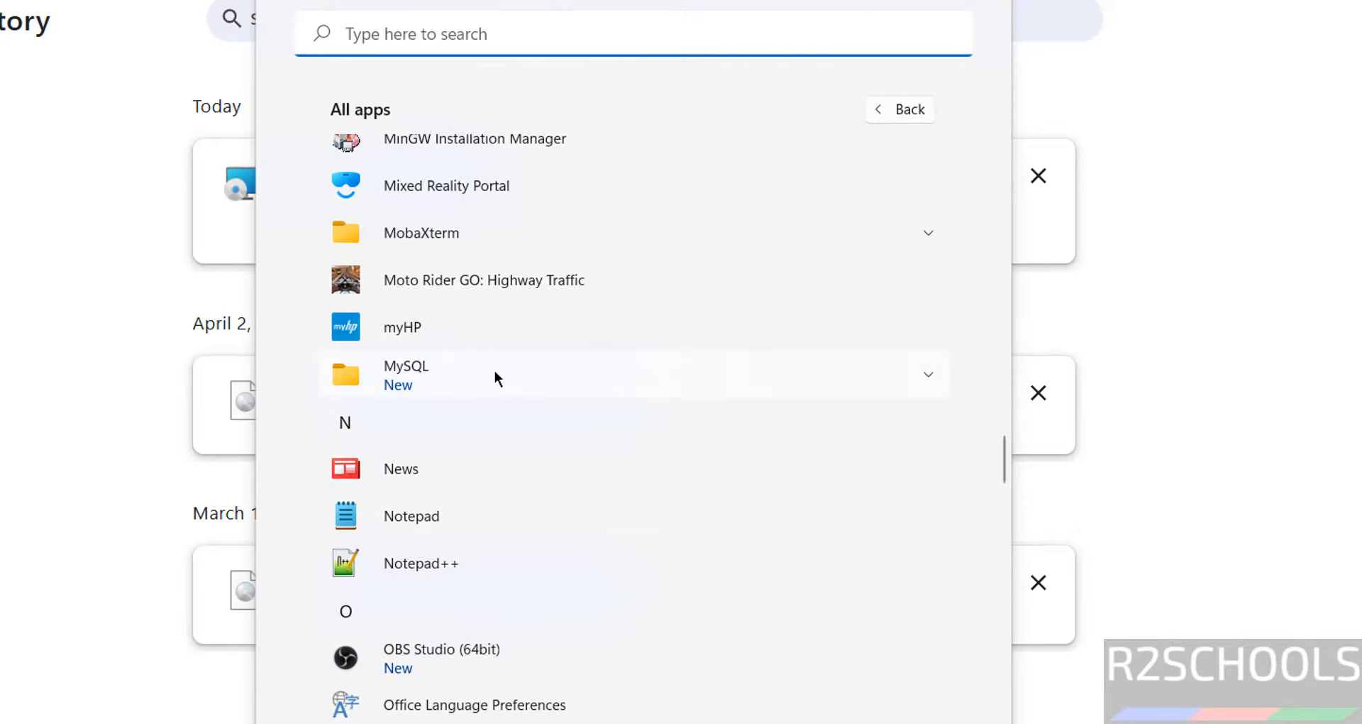
click(495, 376)
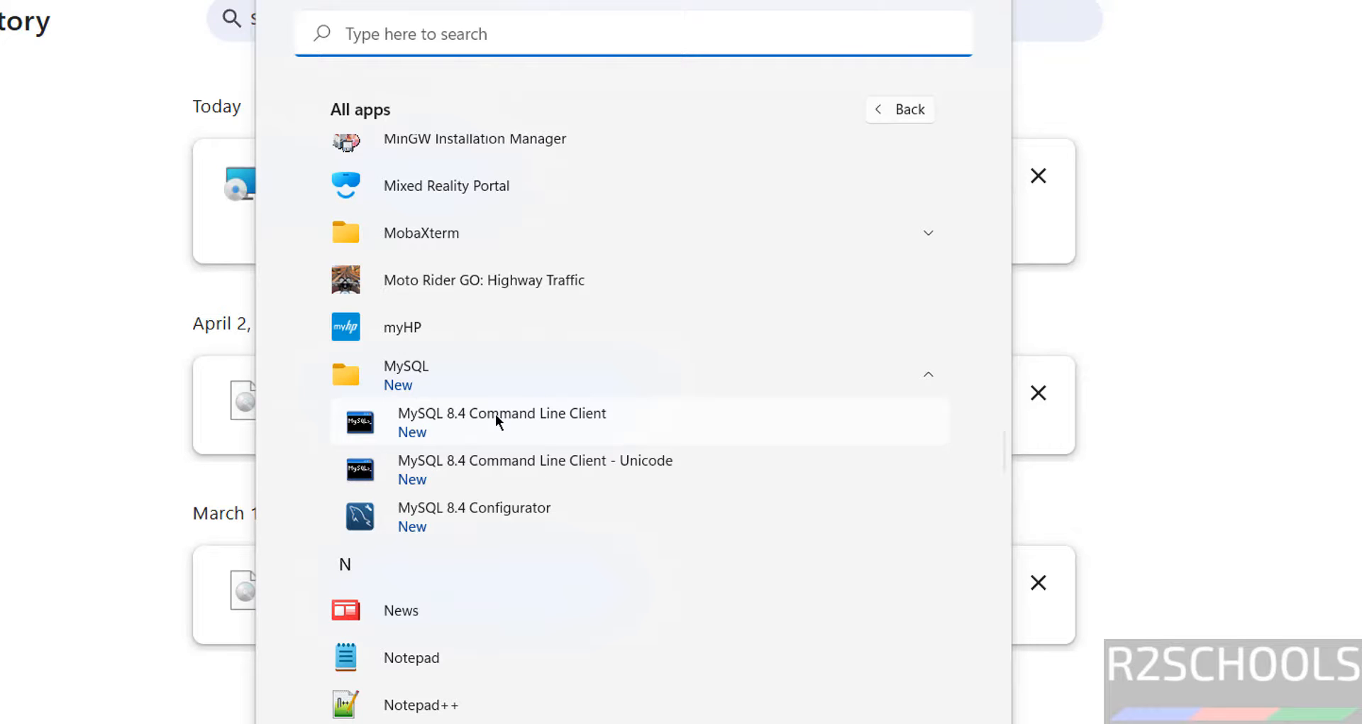
click(495, 414)
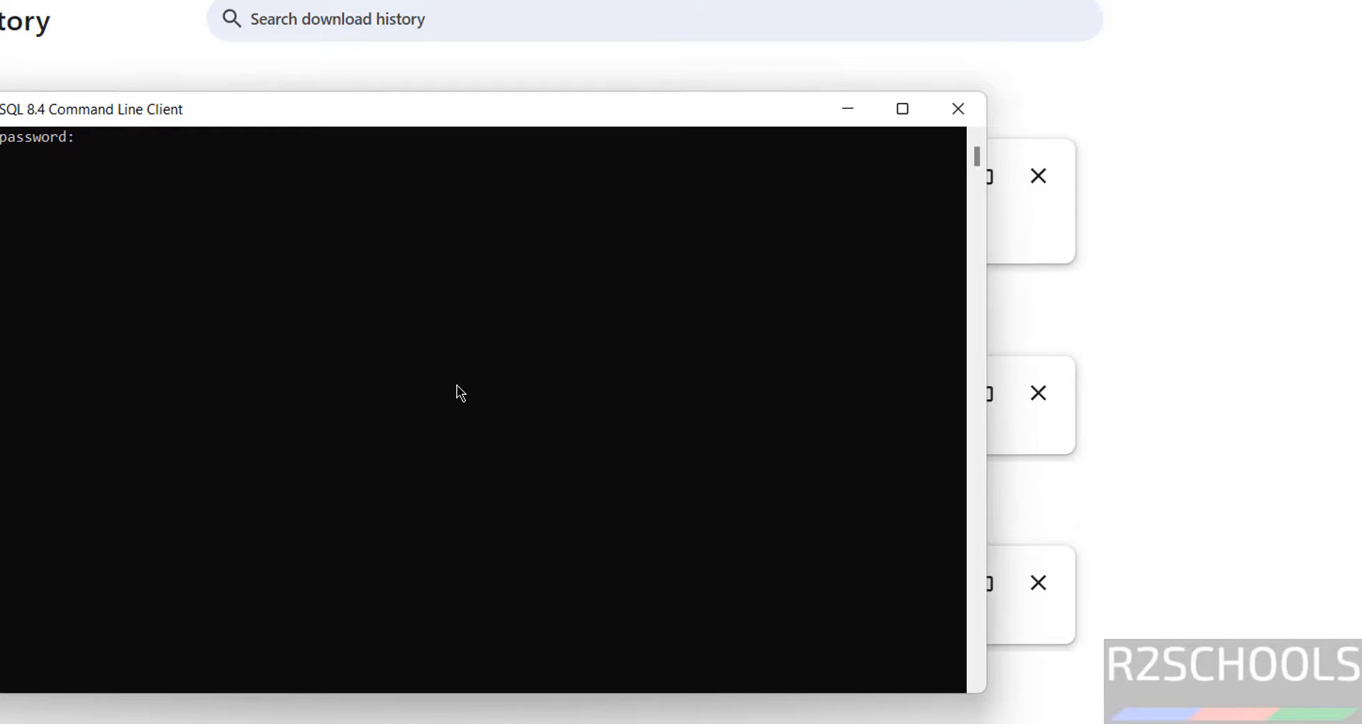
Log in as root and run SELECT version(); to confirm server version 8.4.6.
text(*********)
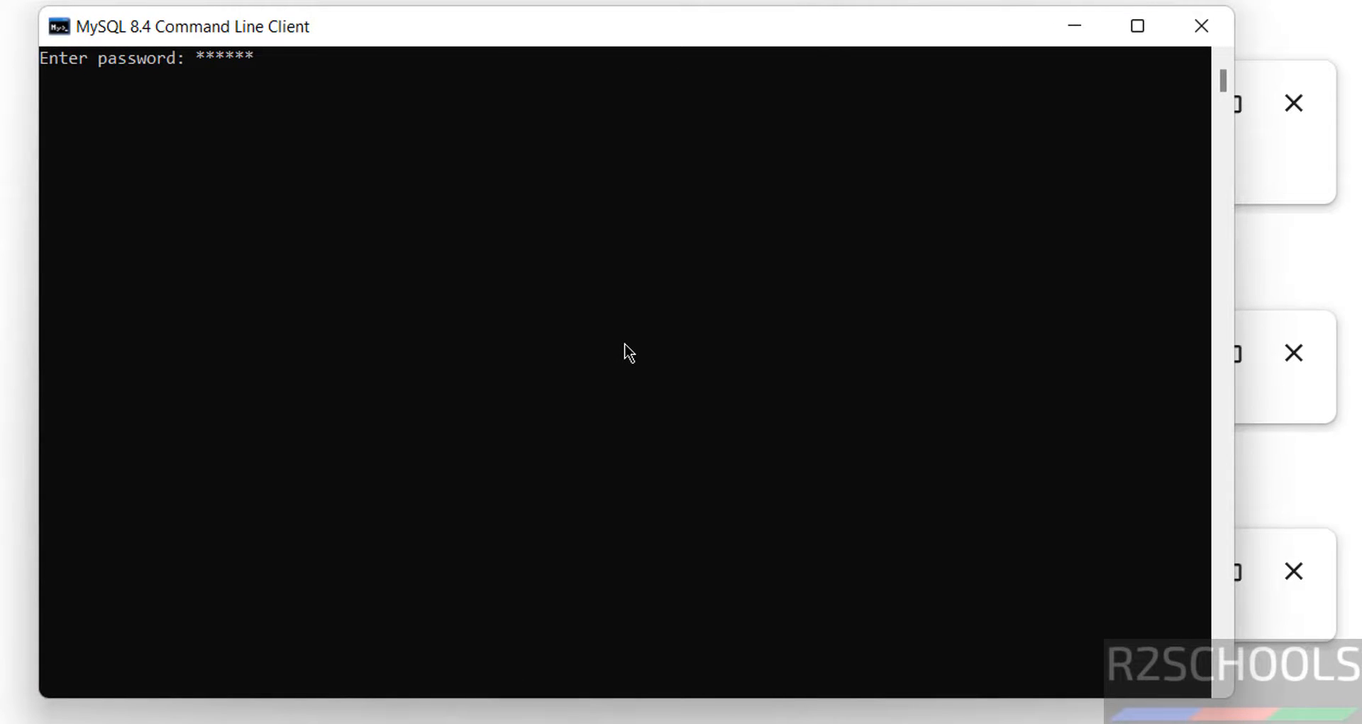
key(Return)
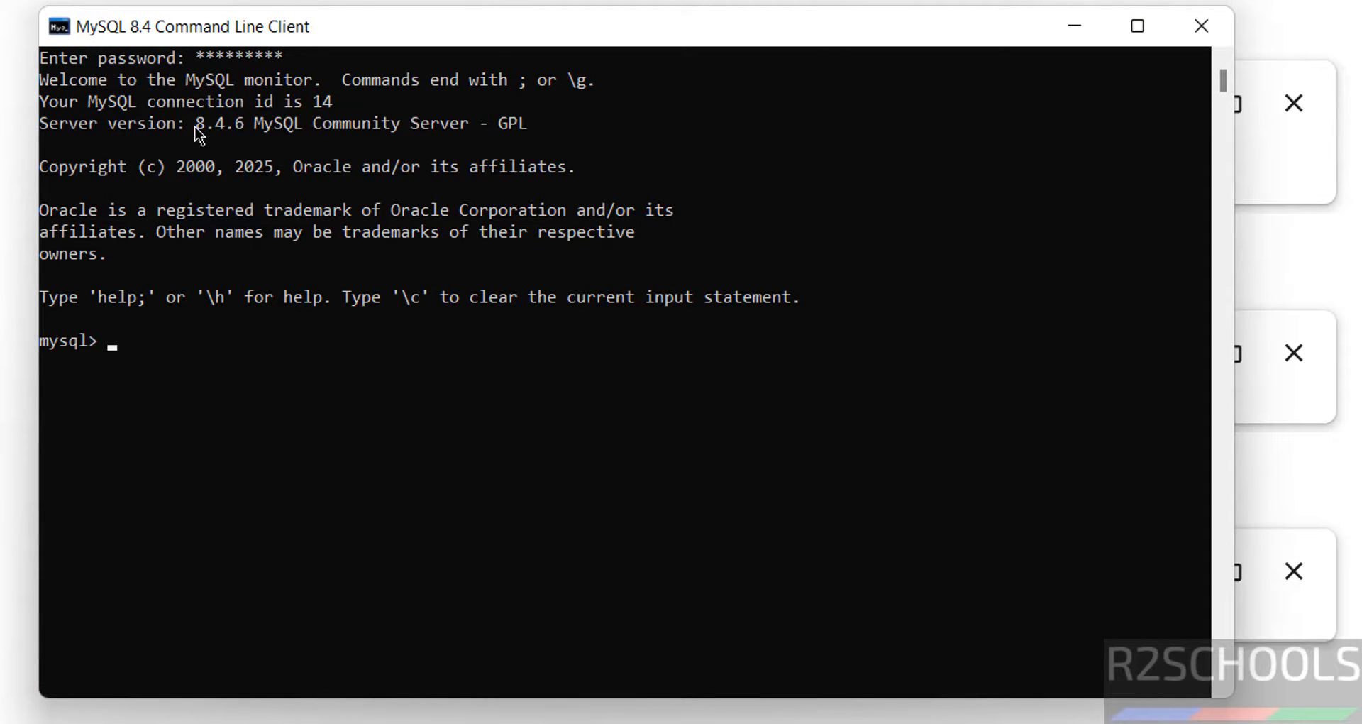
drag(188, 125, 247, 132)
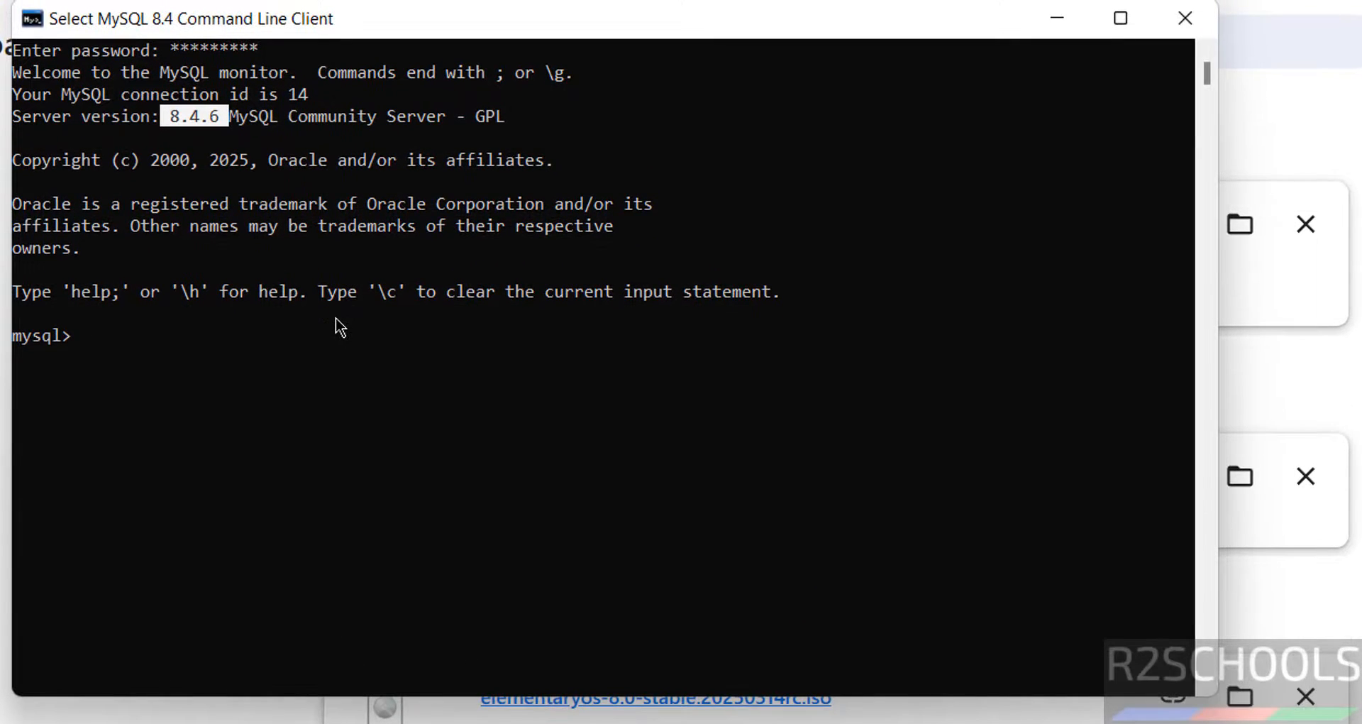
text(select vse)
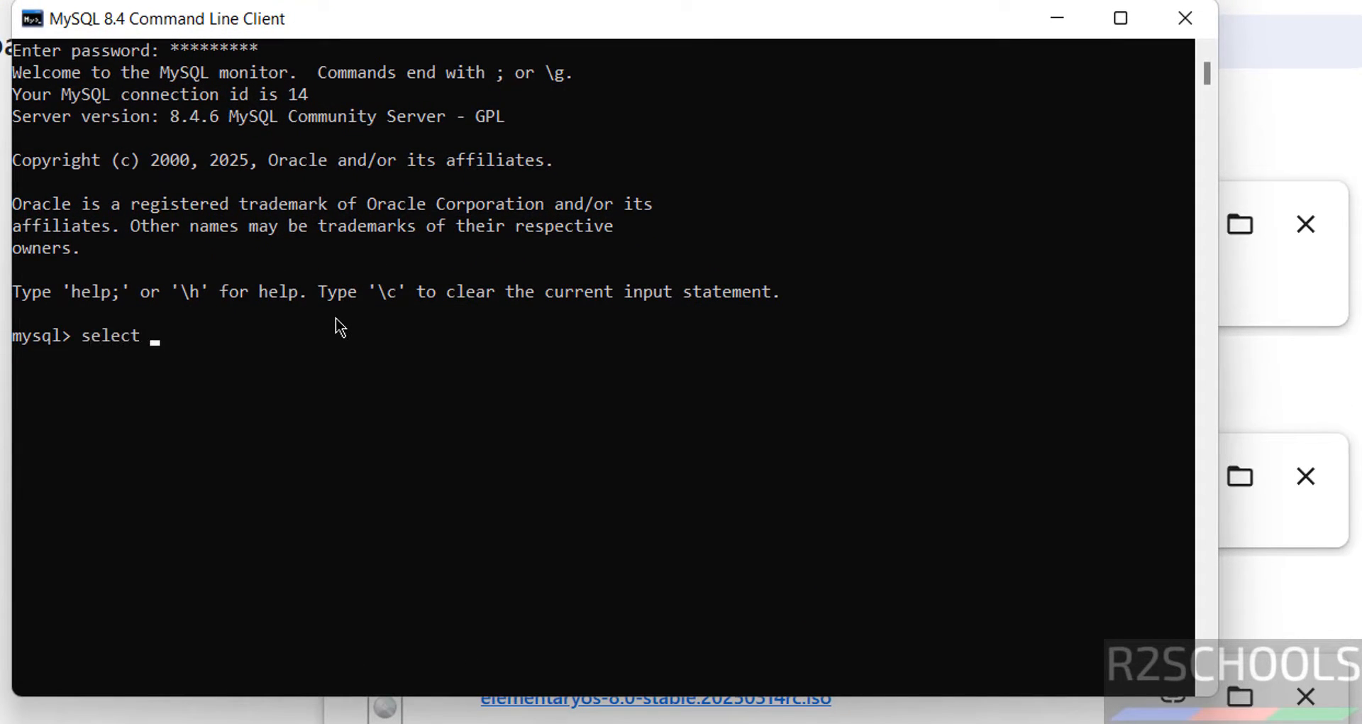
key(BackSpace)
key(BackSpace)
text(ersion;)
key(Return)
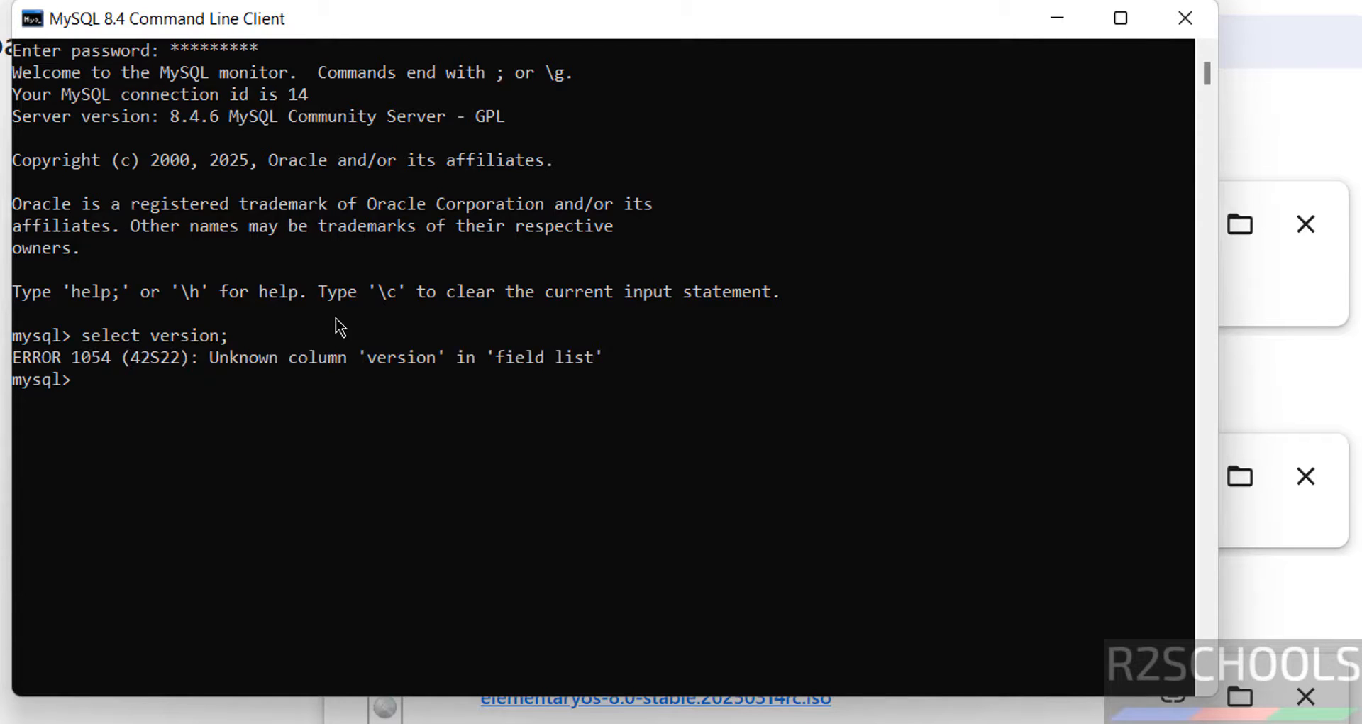
key(Up)
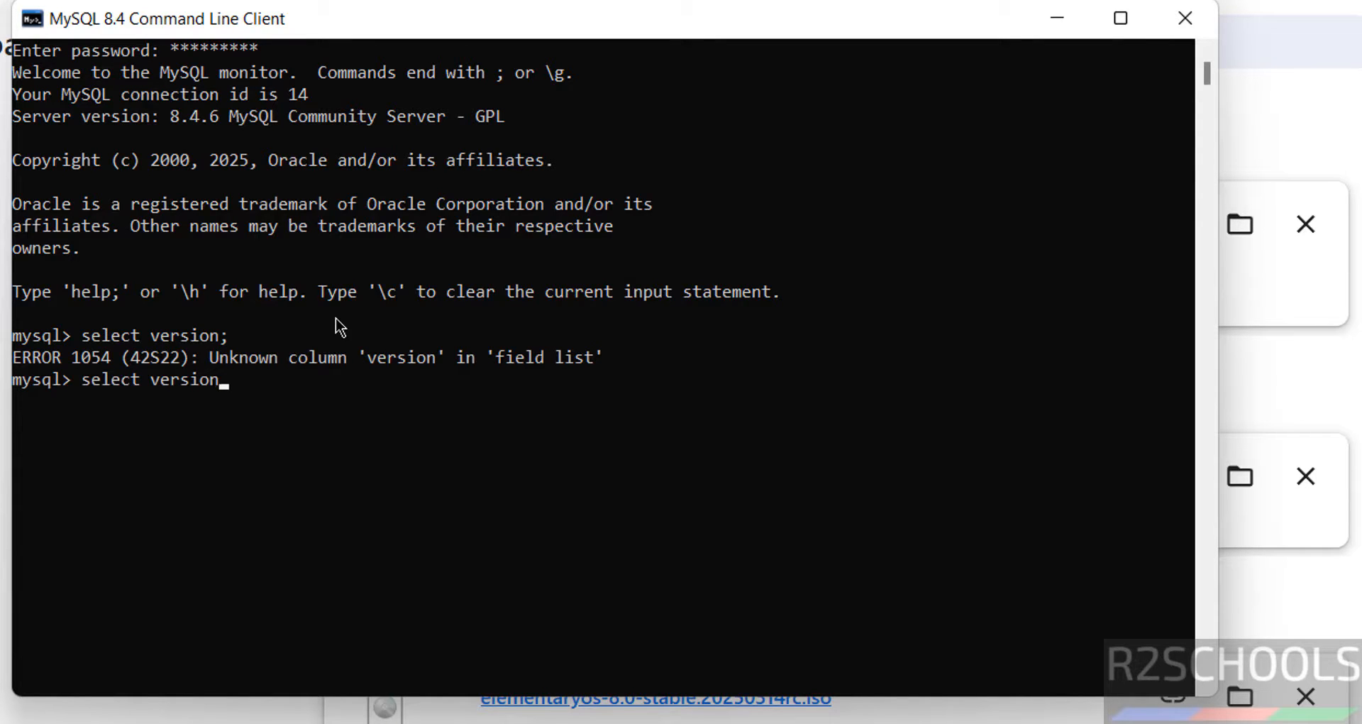
text(();)
key(Return)
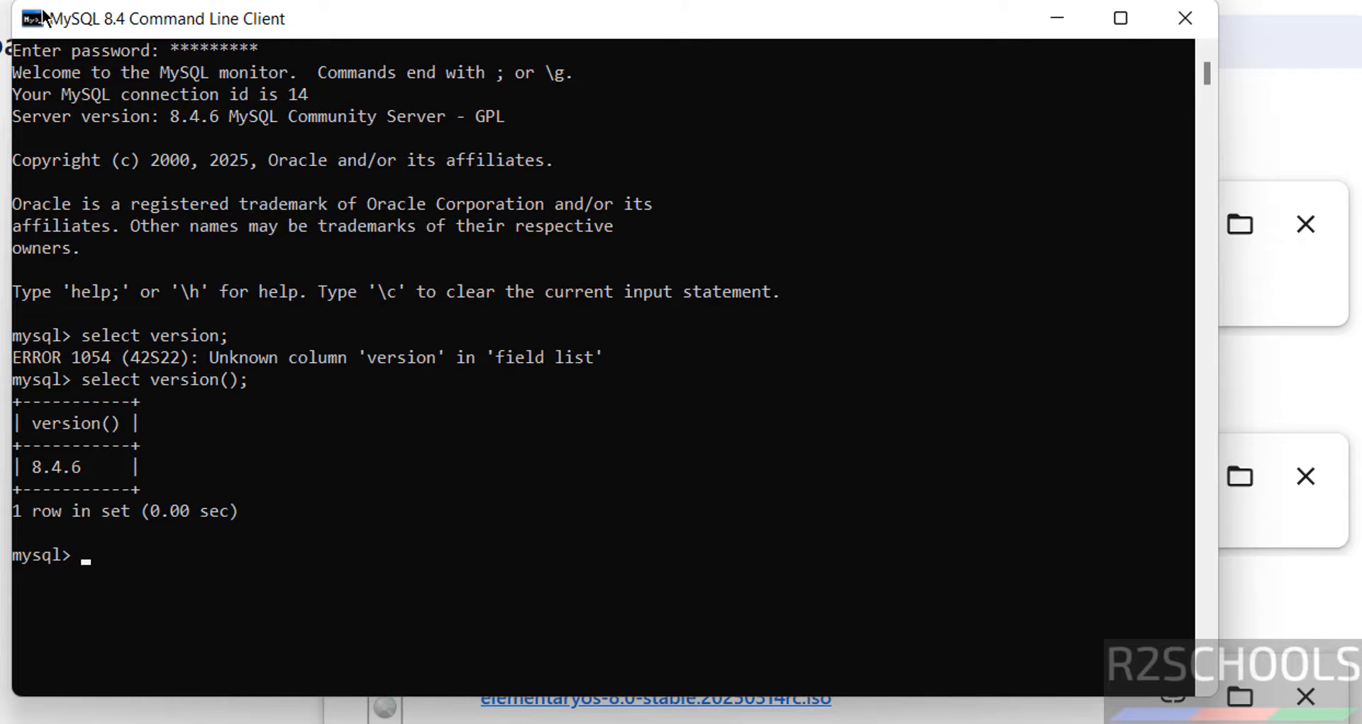
Open the console window properties and run SHOW DATABASES; to list the six databases.
click(32, 36)
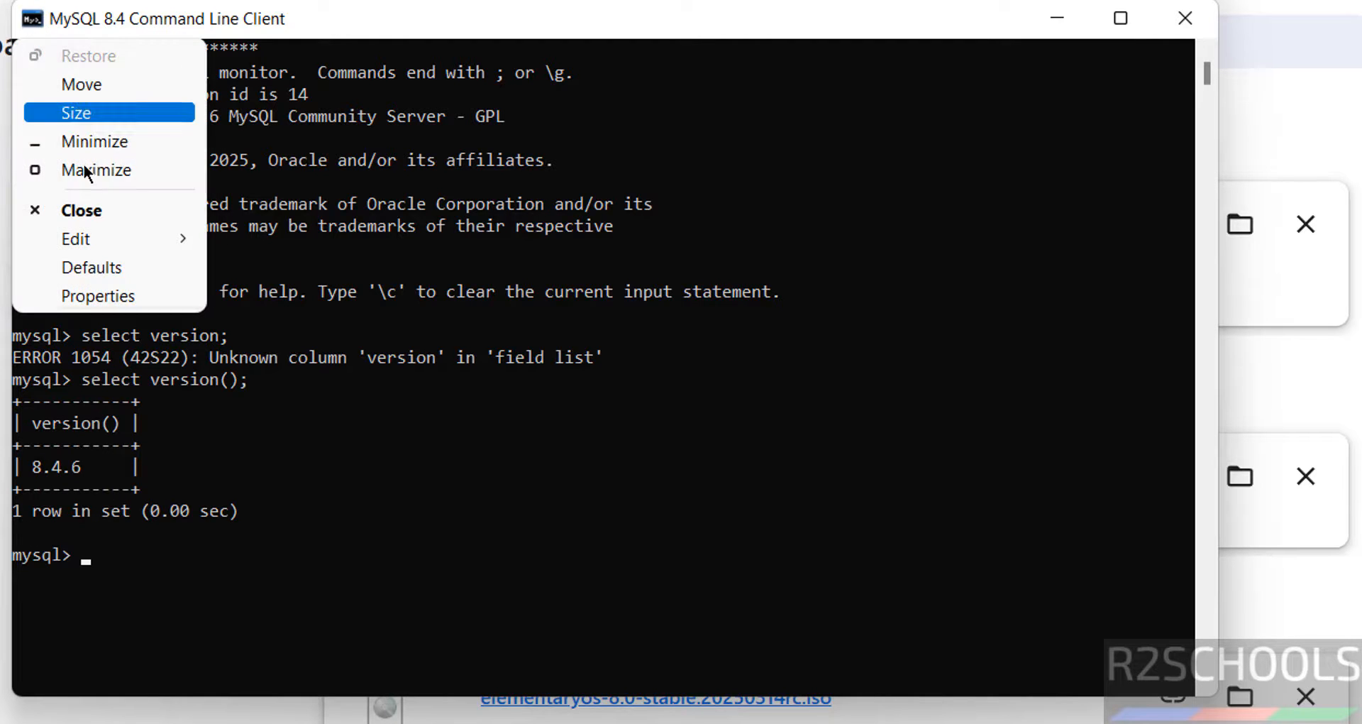
click(117, 295)
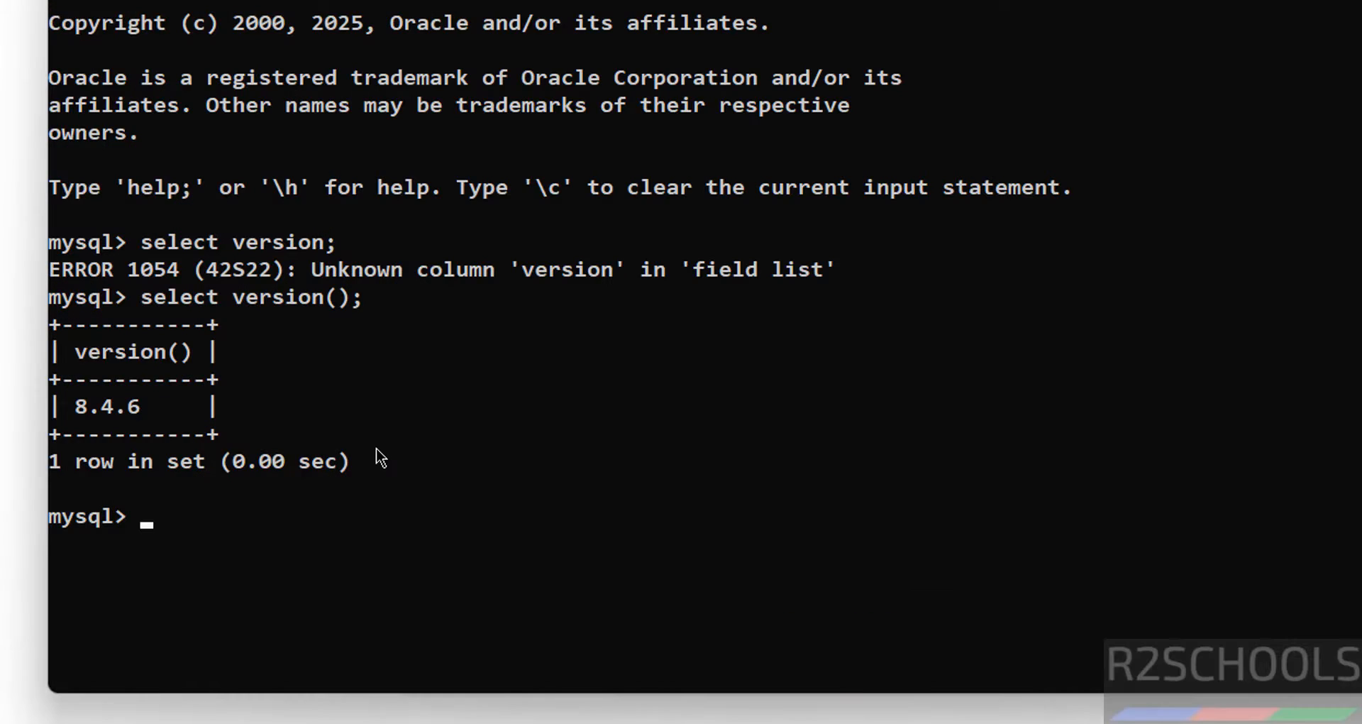
text(show databae)
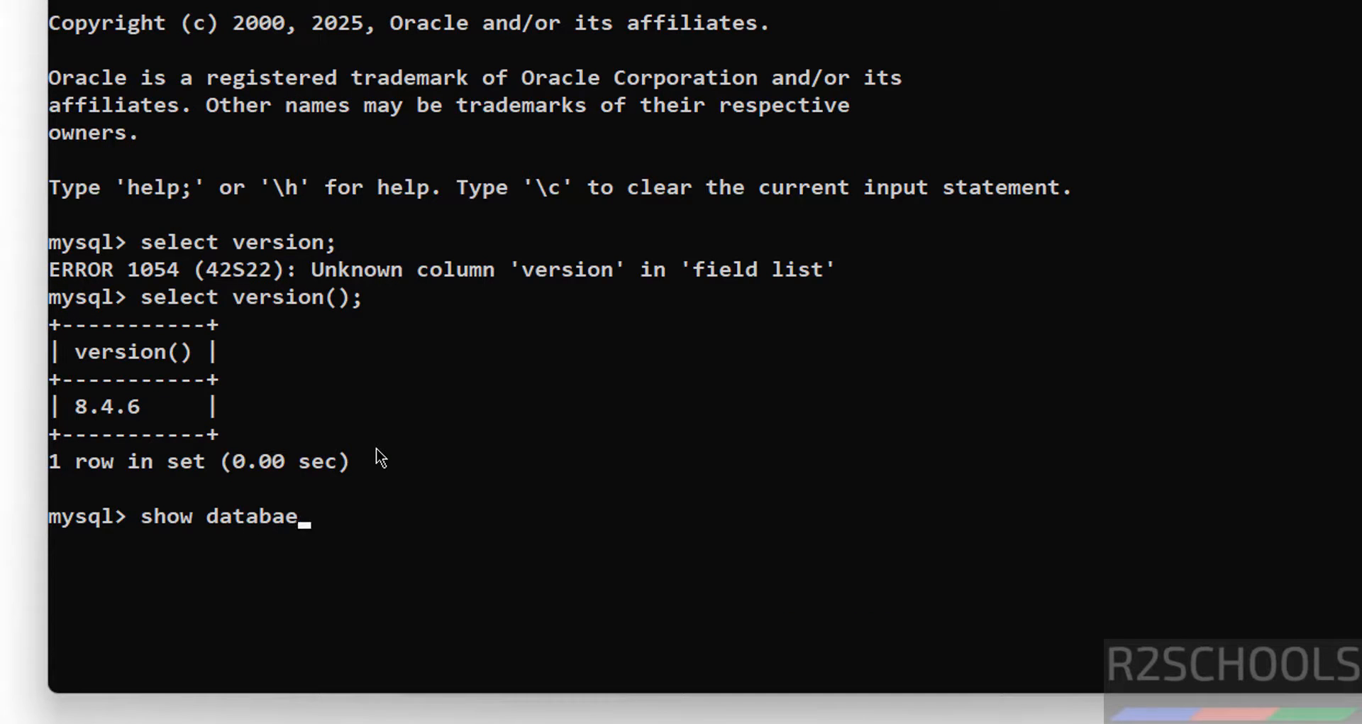
key(BackSpace)
text(ses;)
key(Return)
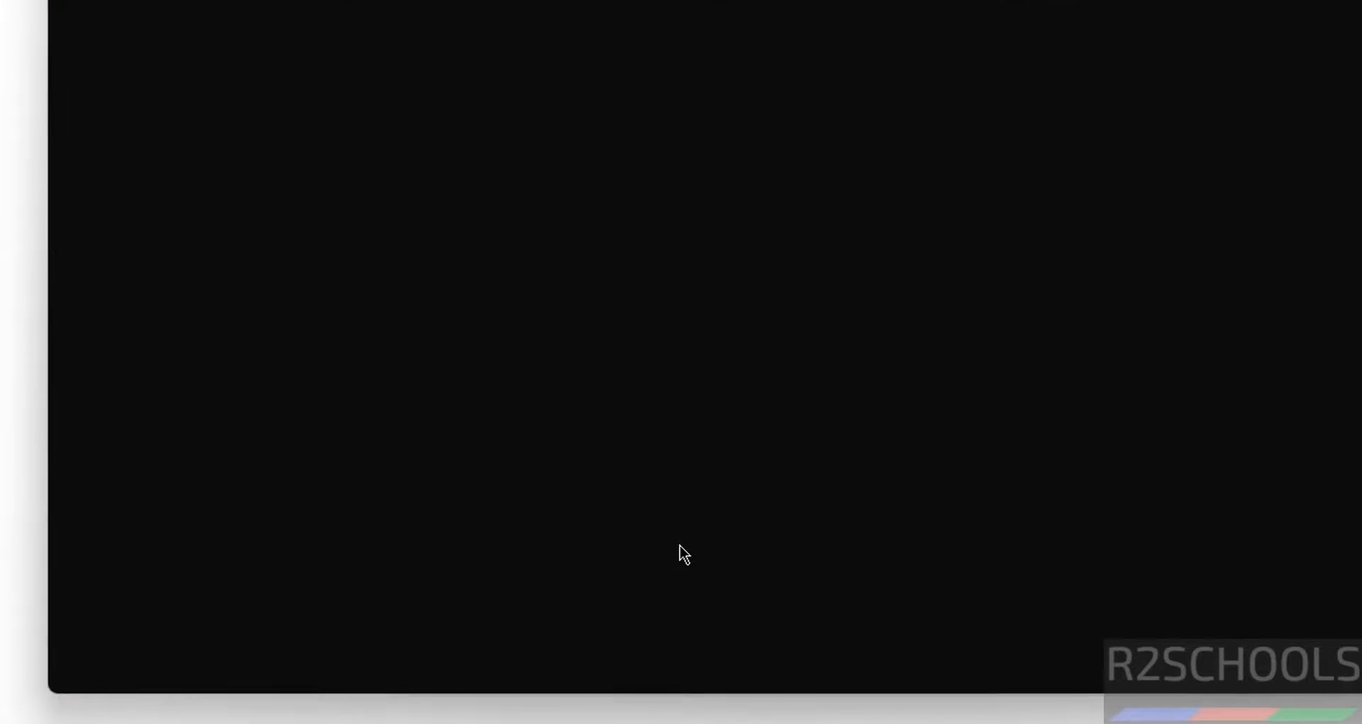
Create the bank database, confirm it in SHOW DATABASES, switch to it and list its tables.
text(create database )
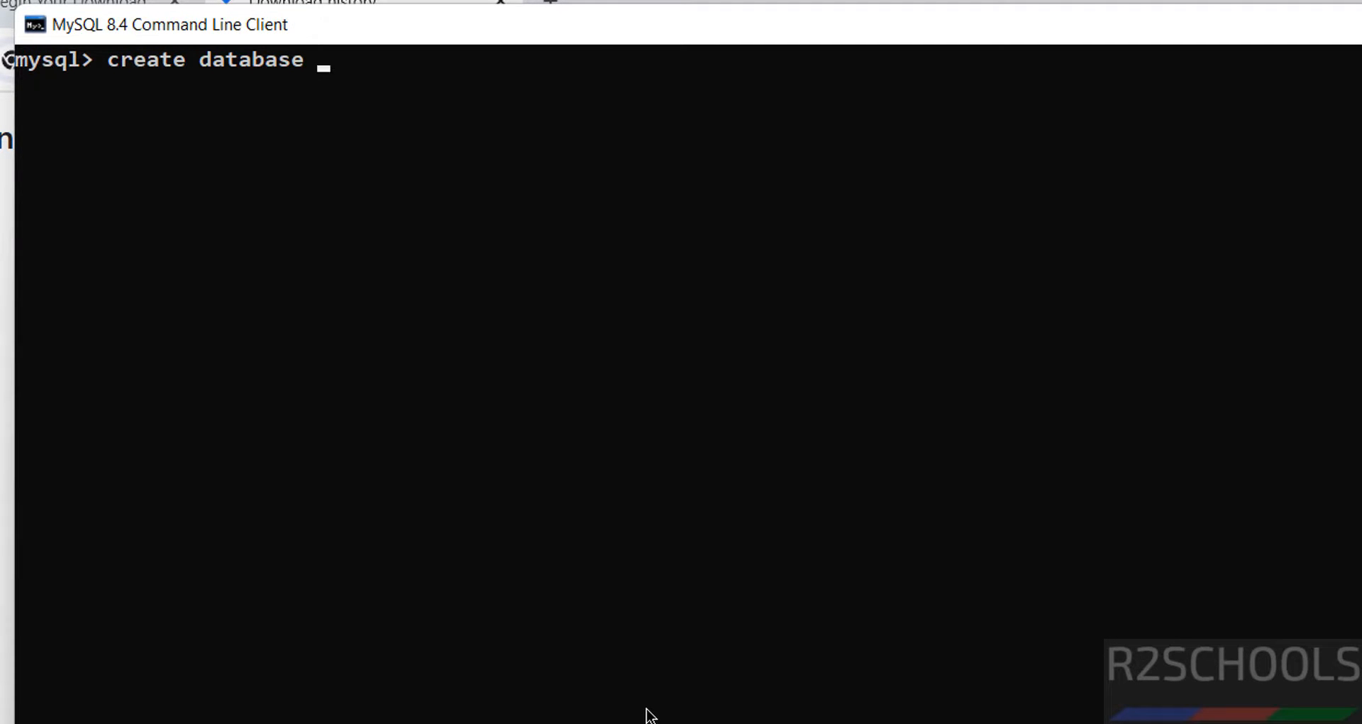
text(bank;)
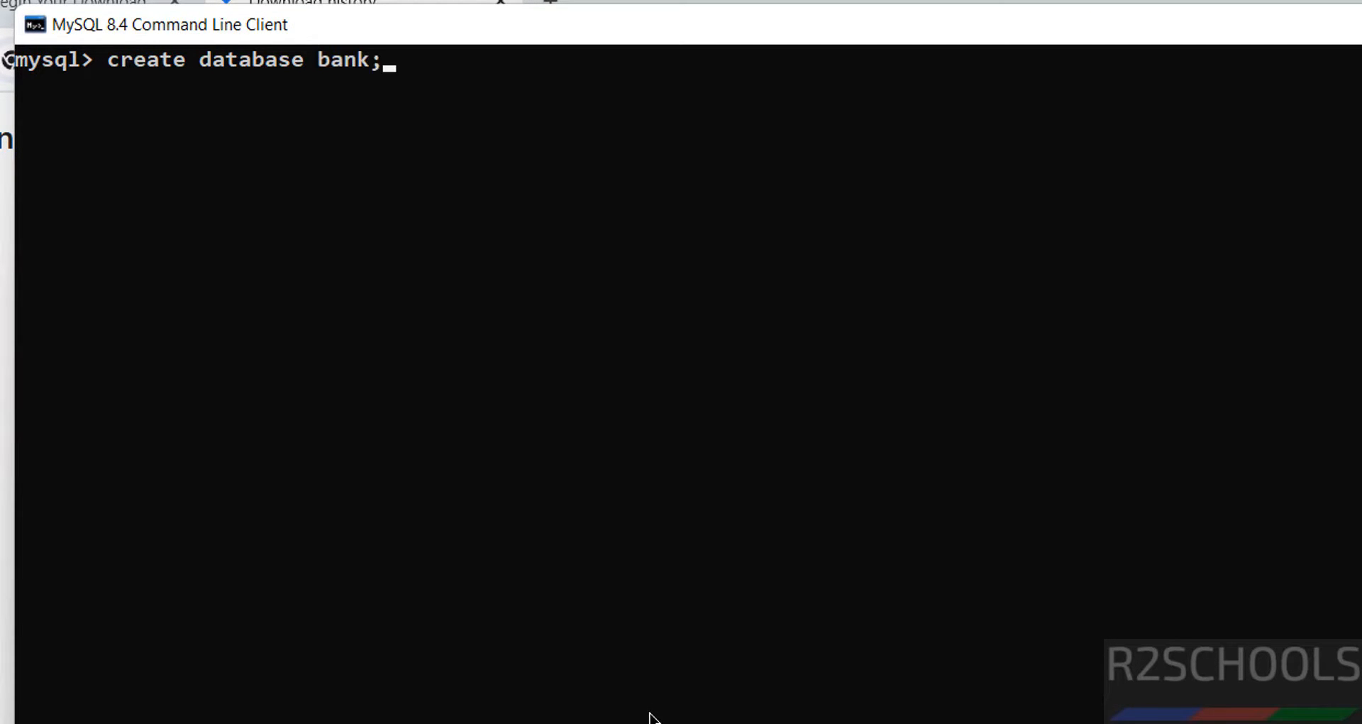
key(Return)
text(show dat)
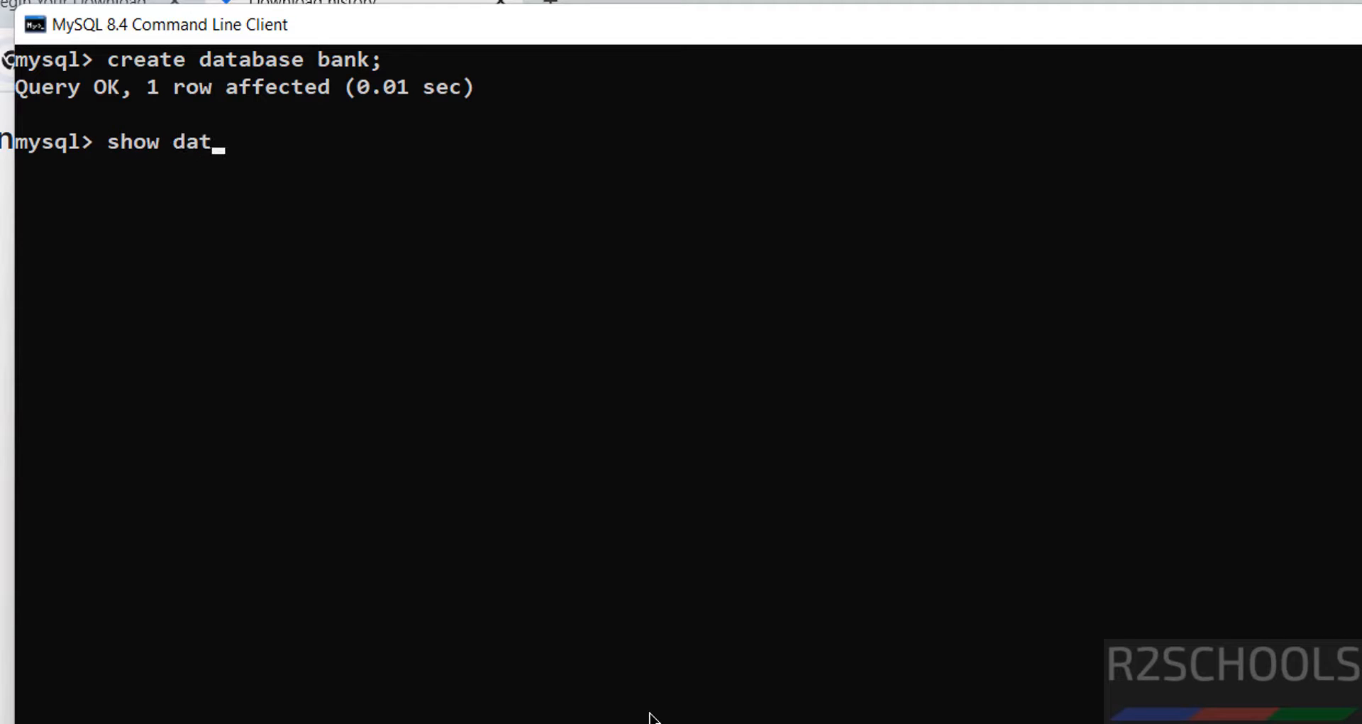
text(abases;)
key(Return)
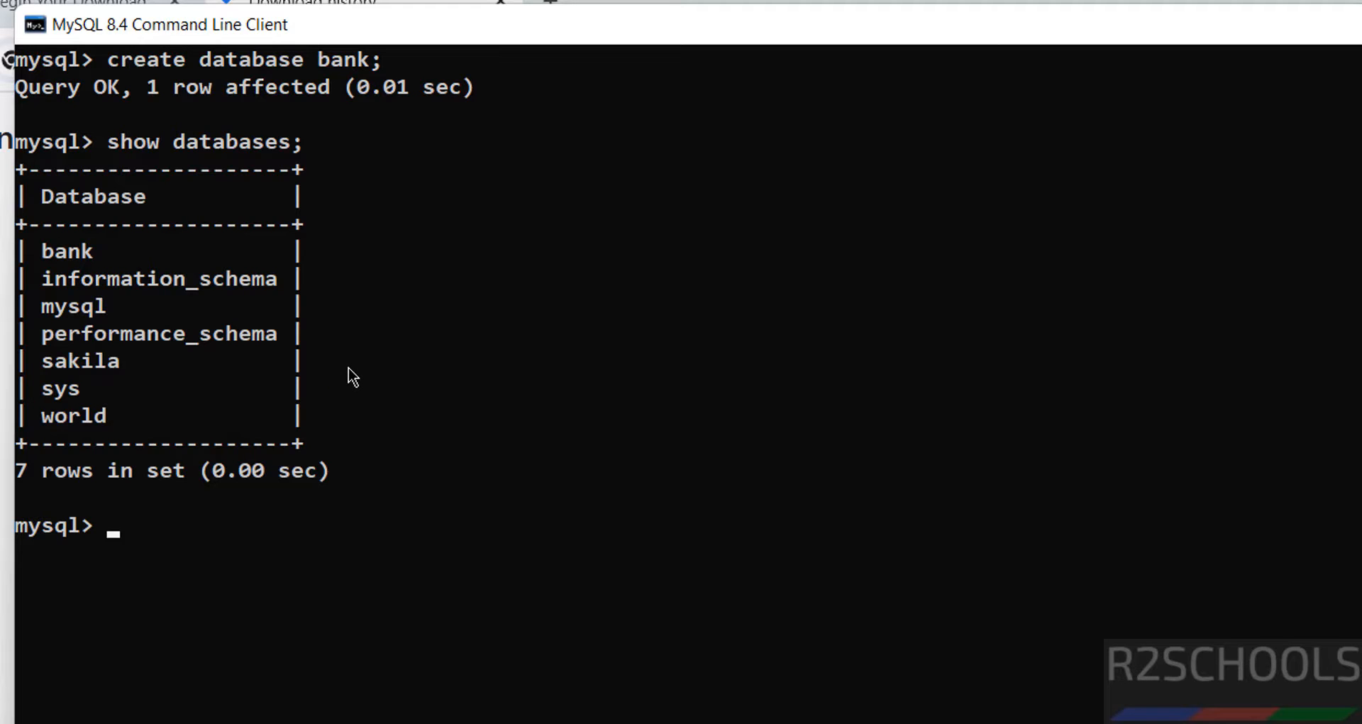
text(use bank;)
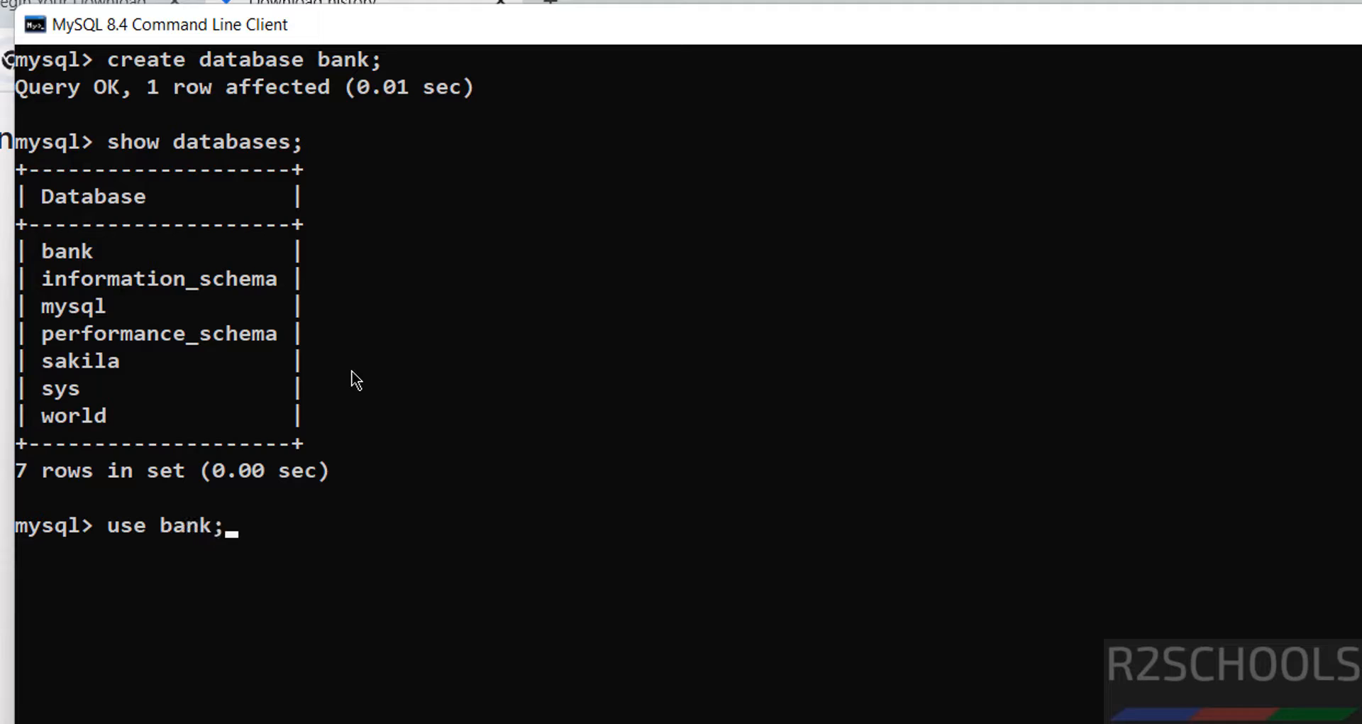
key(Return)
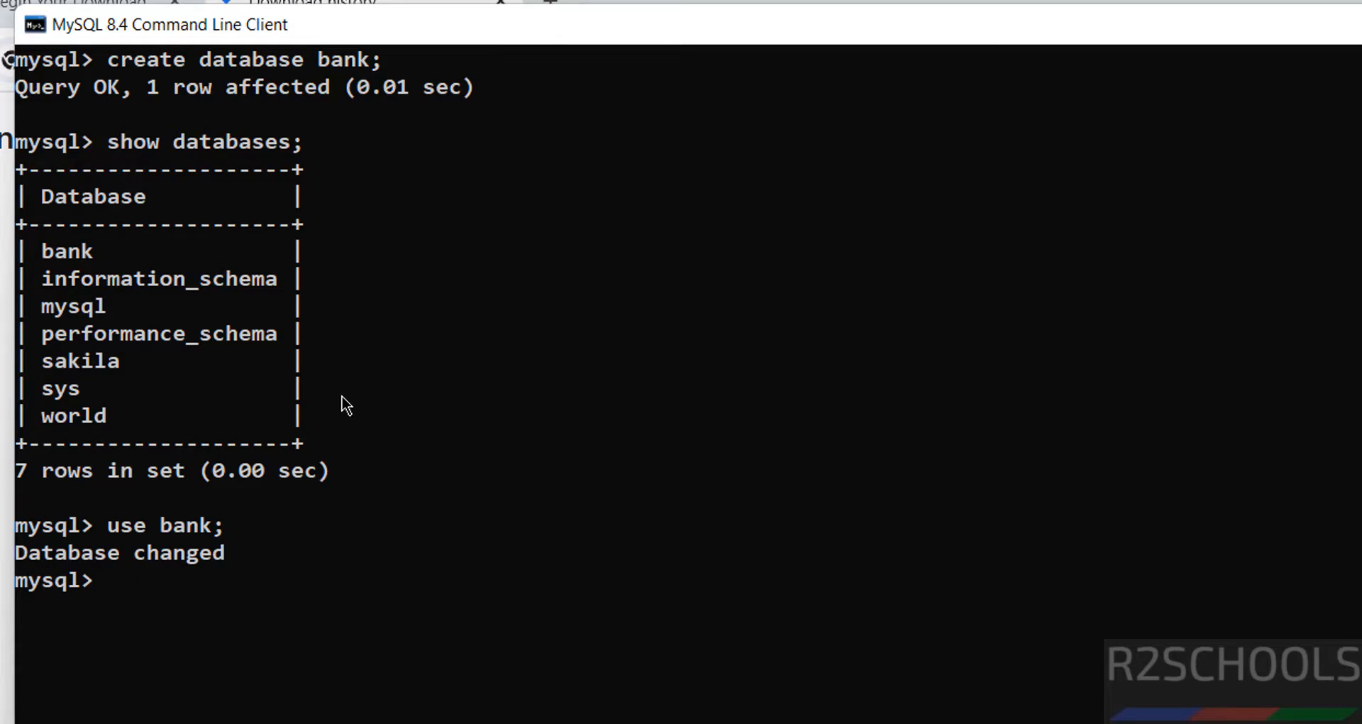
text(show tables;)
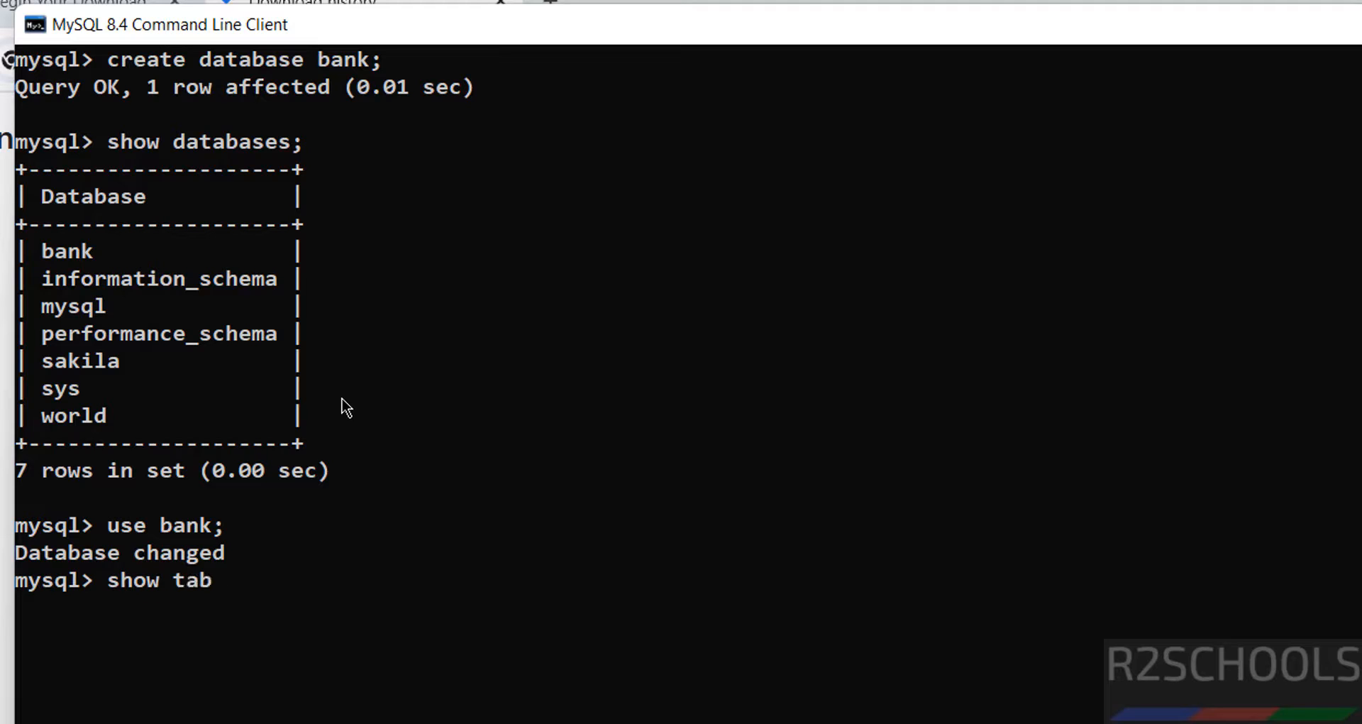
key(Return)
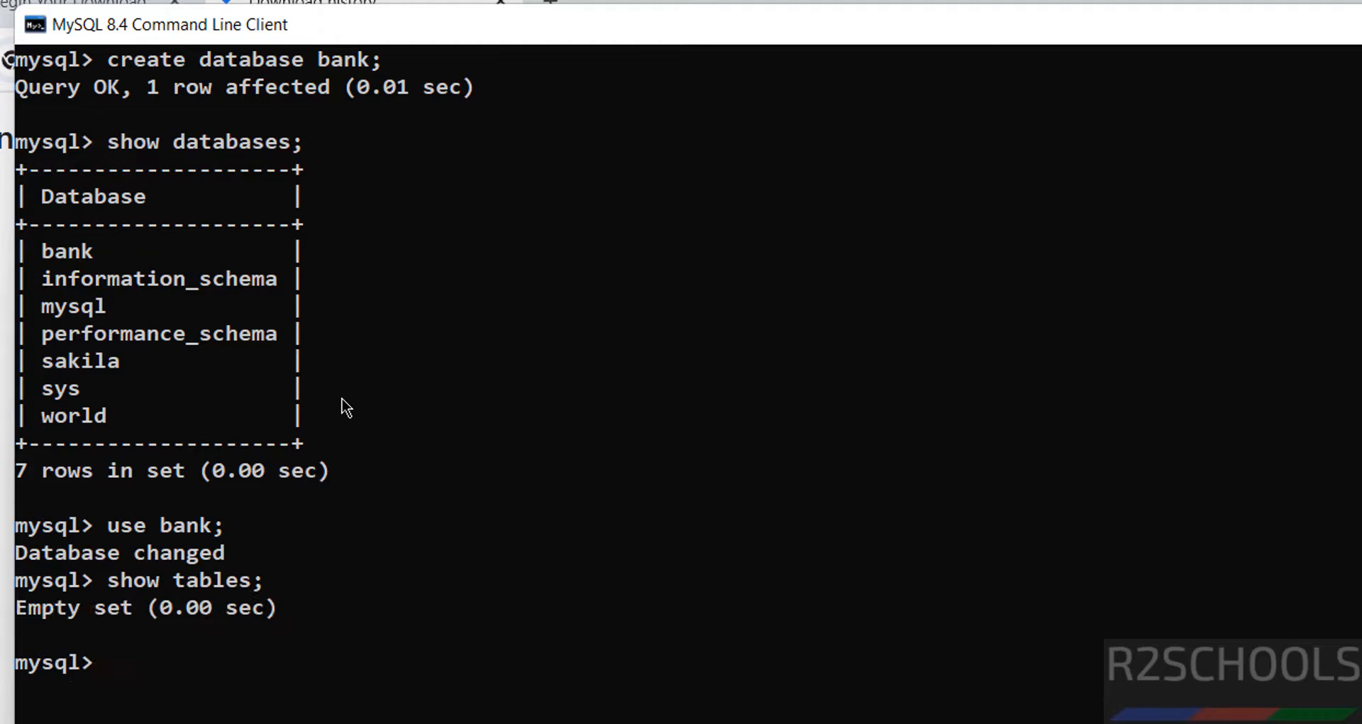
Create table customer (cno int primary key, cname varchar(100) not null), verify with SHOW TABLES, then clear the screen.
text(create tab)
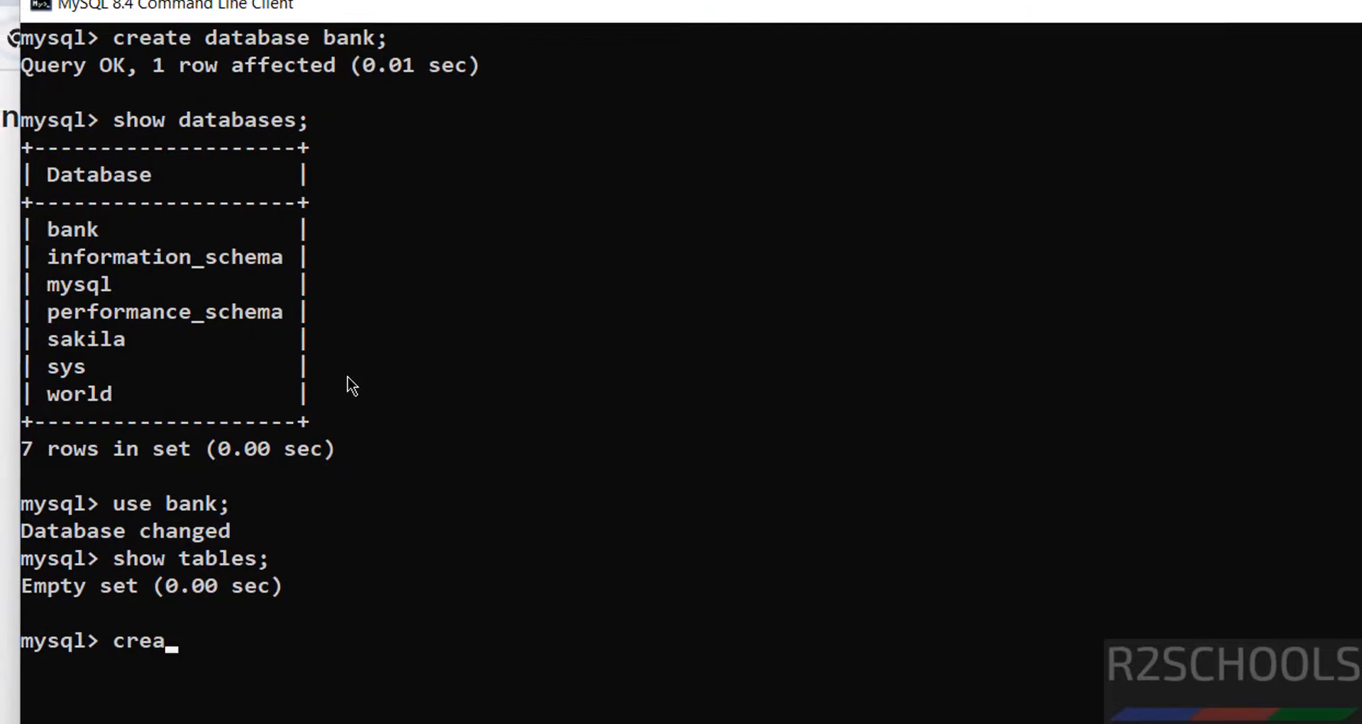
text(l)
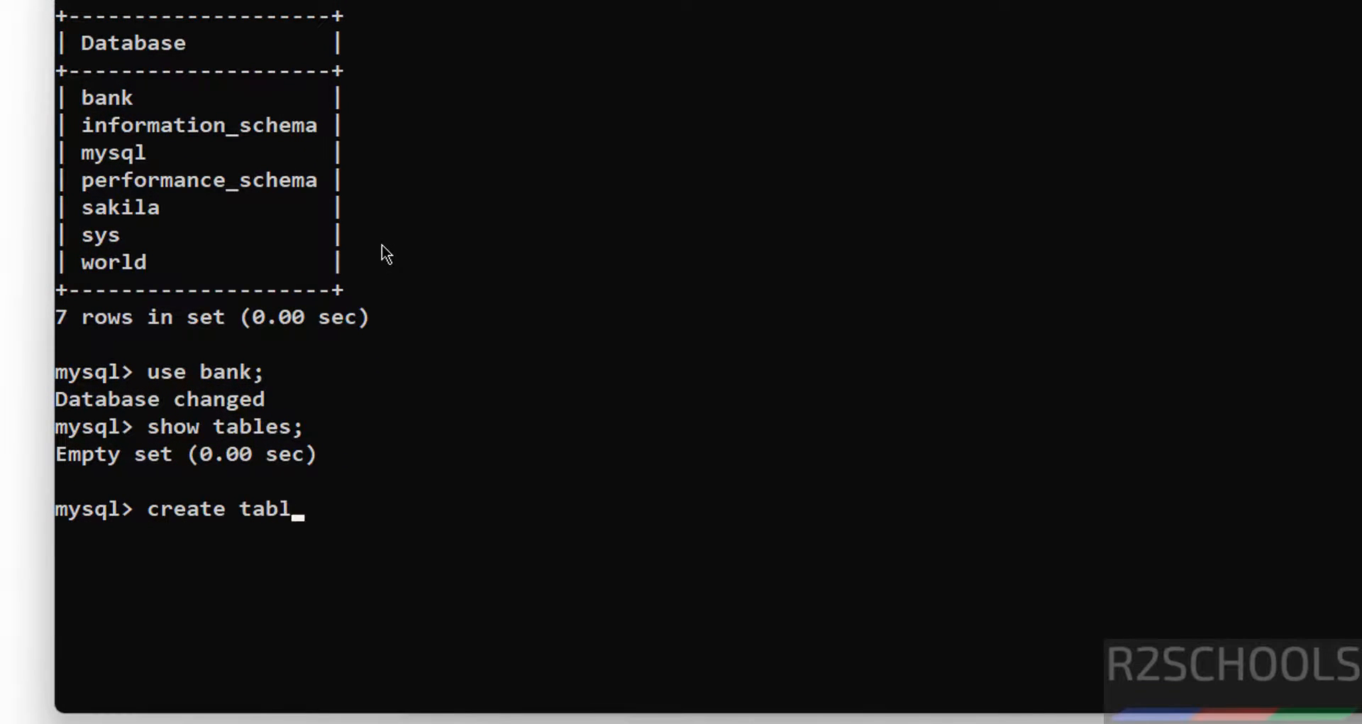
text(e customer)
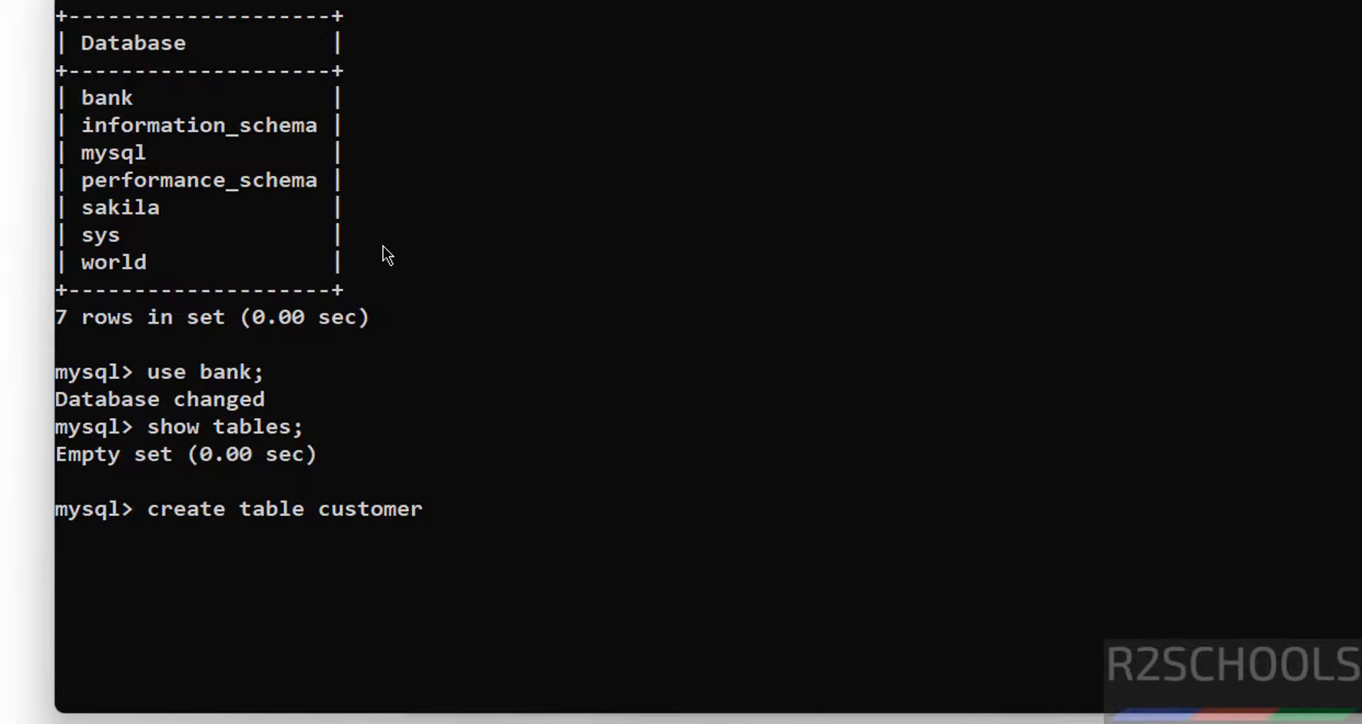
text((cno int primar)
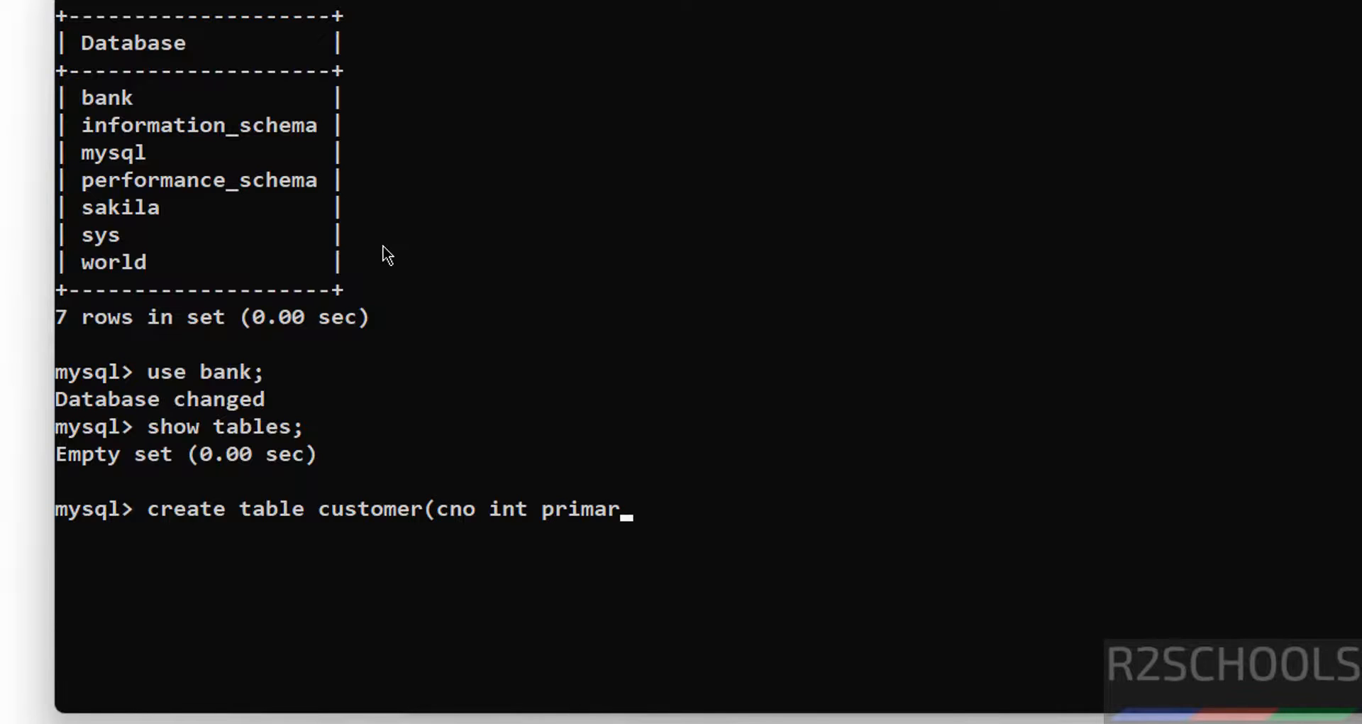
text(y key, cname)
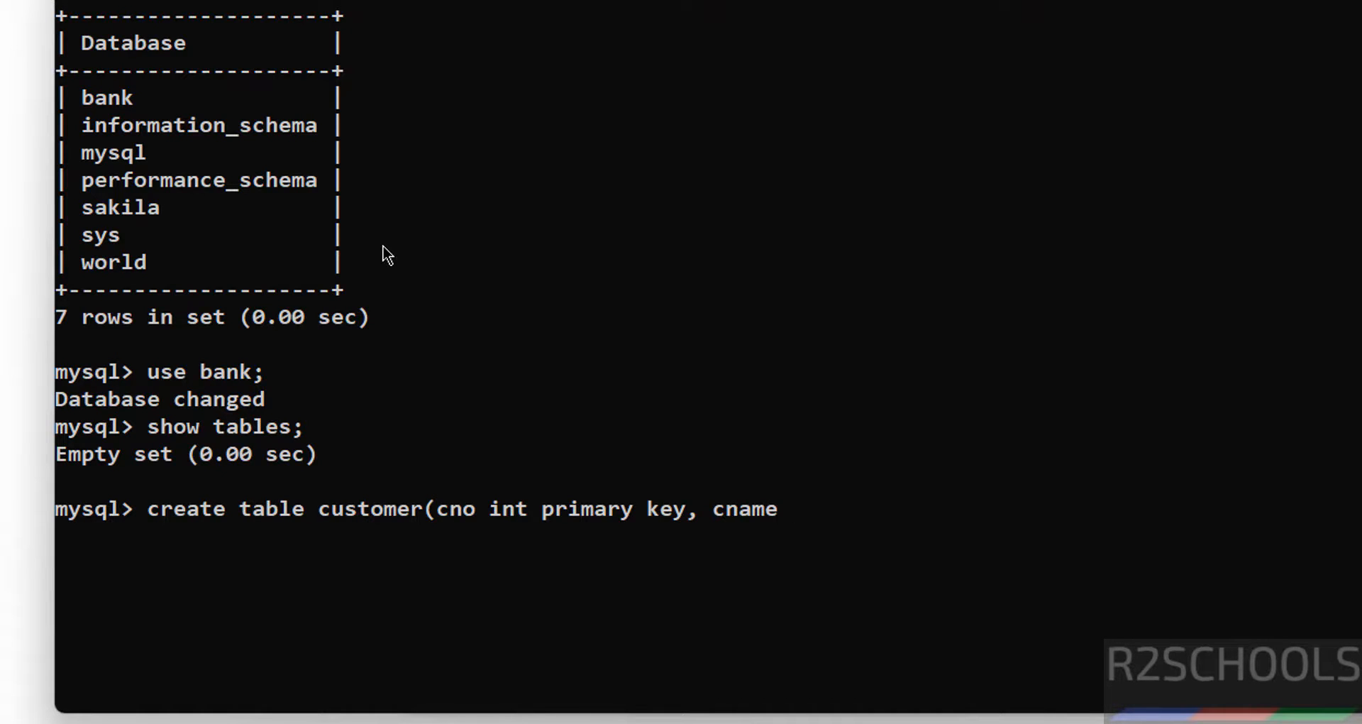
text( varchar(1)
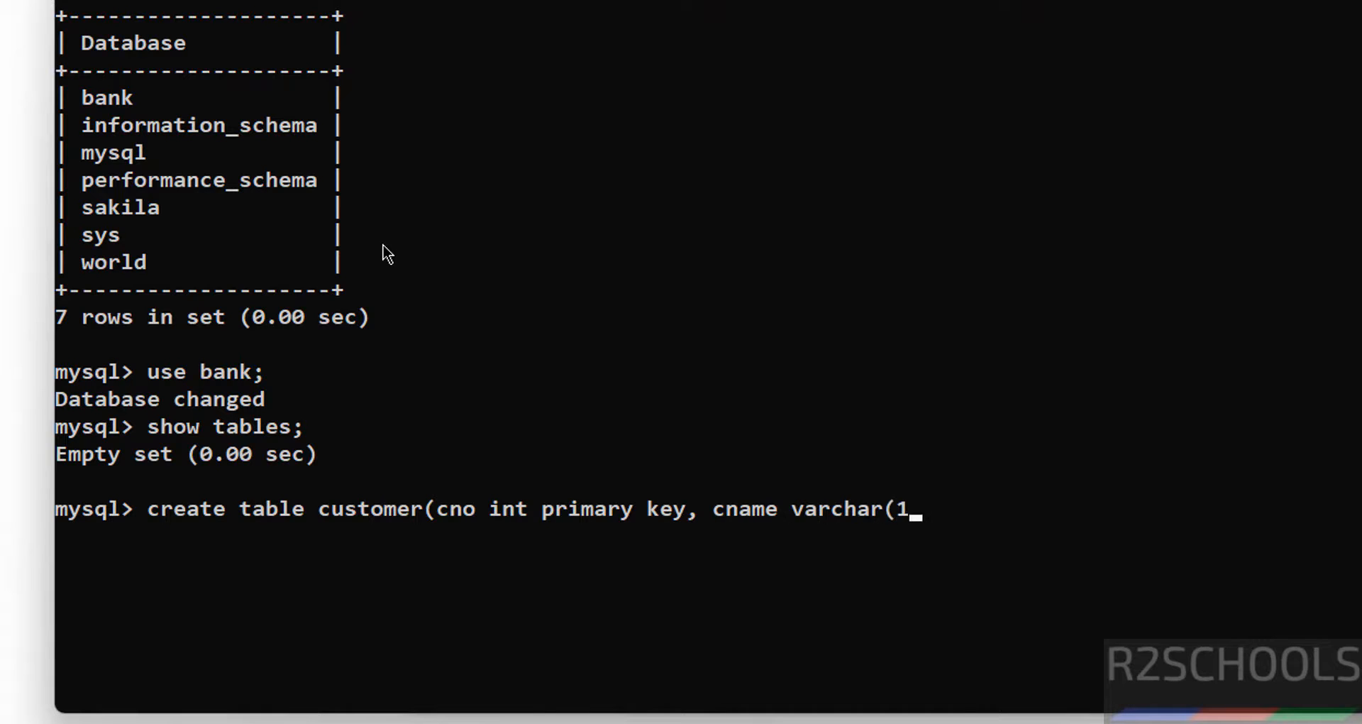
text(00) not)
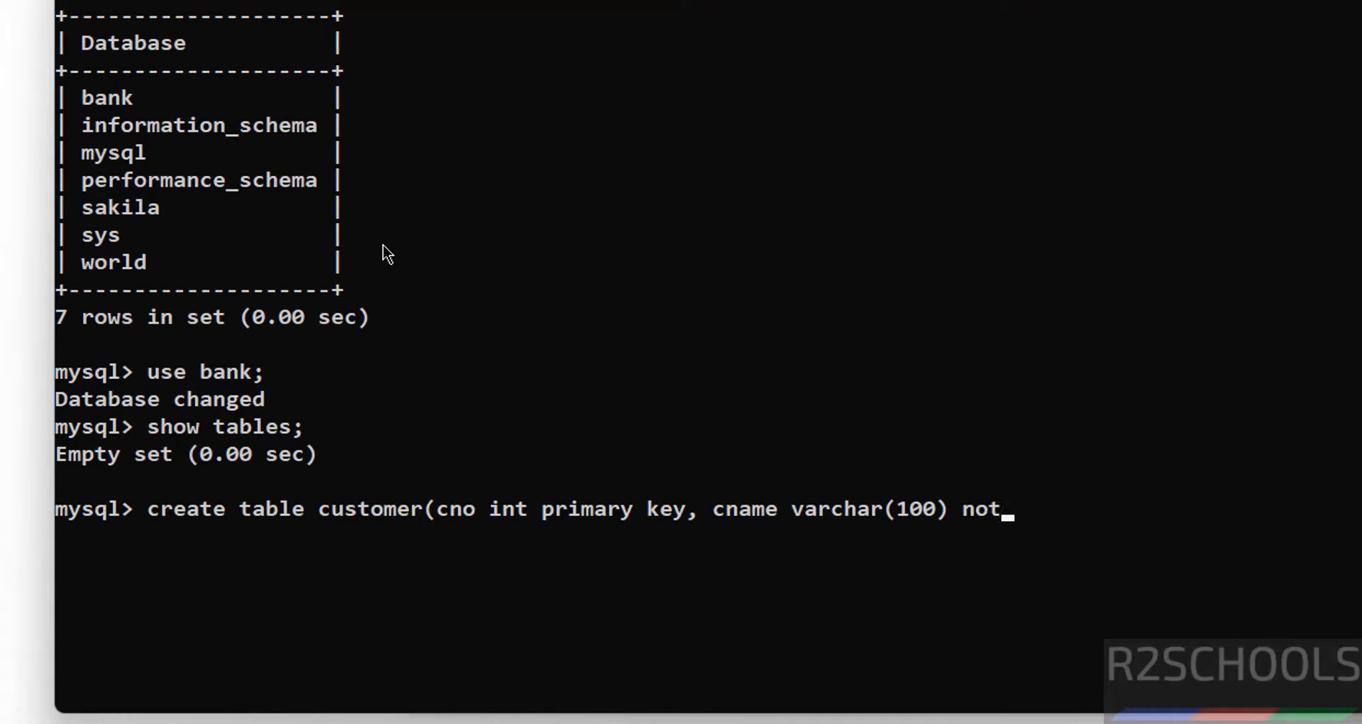
text( null);)
key(Return)
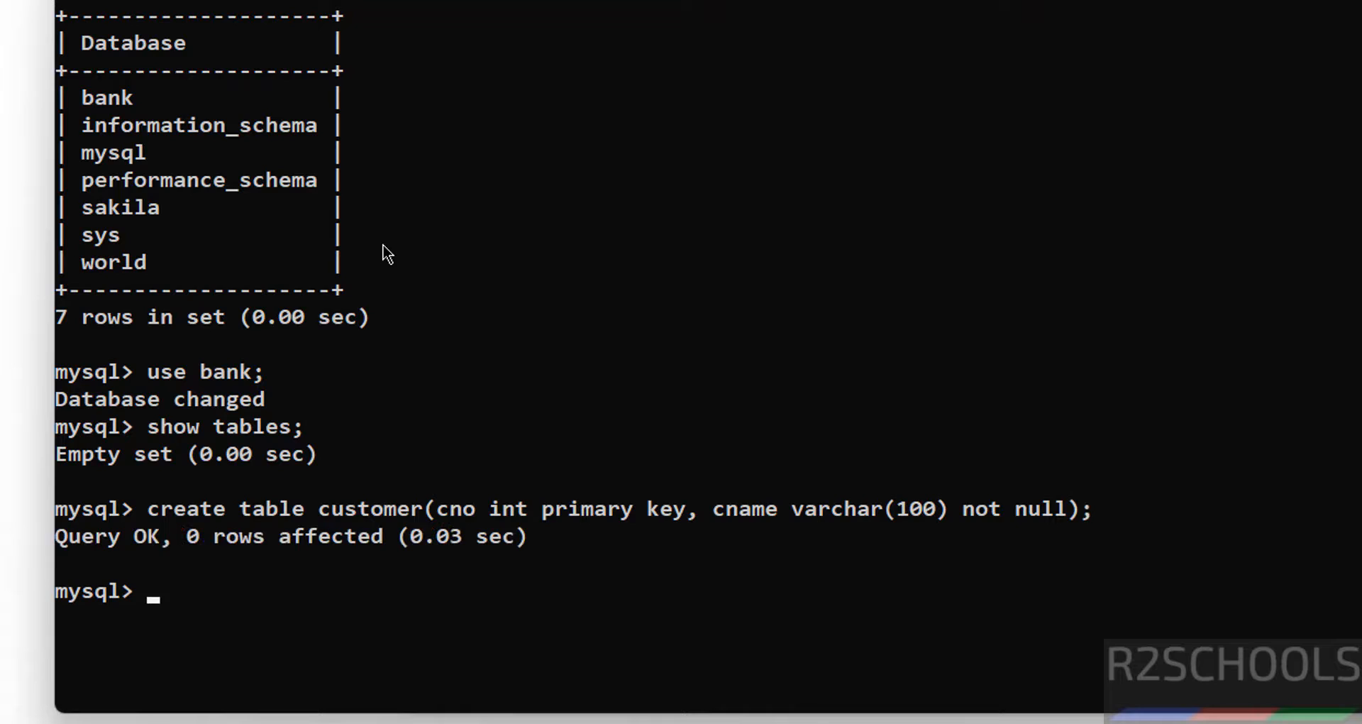
text(show tbales)
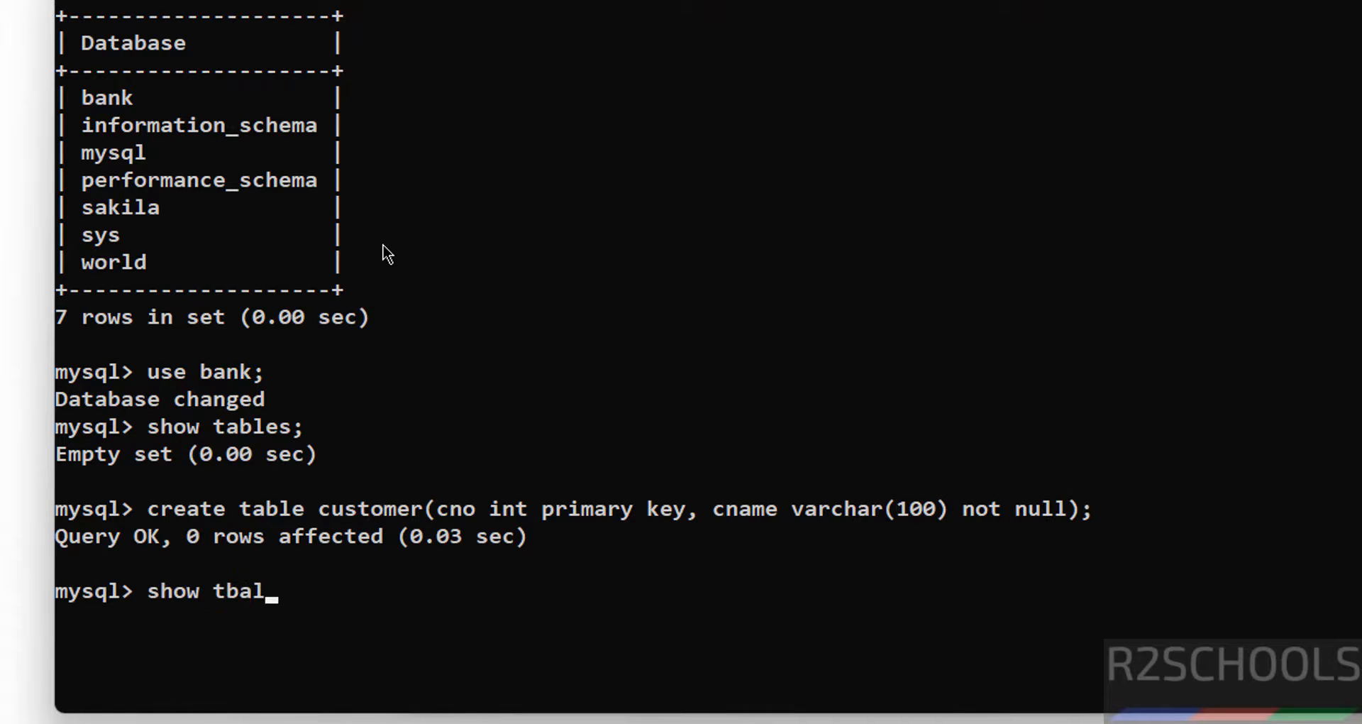
key(BackSpace)
key(BackSpace)
key(BackSpace)
key(BackSpace)
key(BackSpace)
text(ables;)
key(Return)
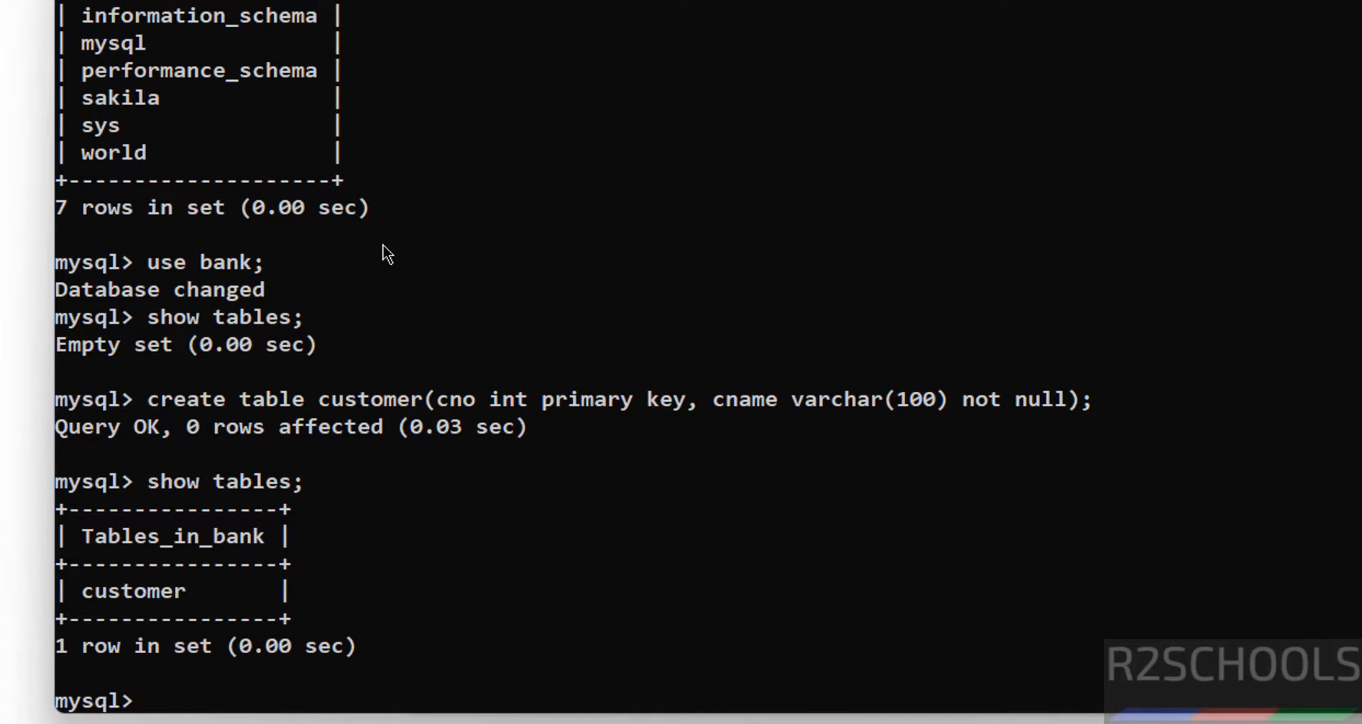
text(\! cls)
key(Return)
Insert customer rows 100 and 101 with their names, then run SELECT * FROM customer.
text(insert)
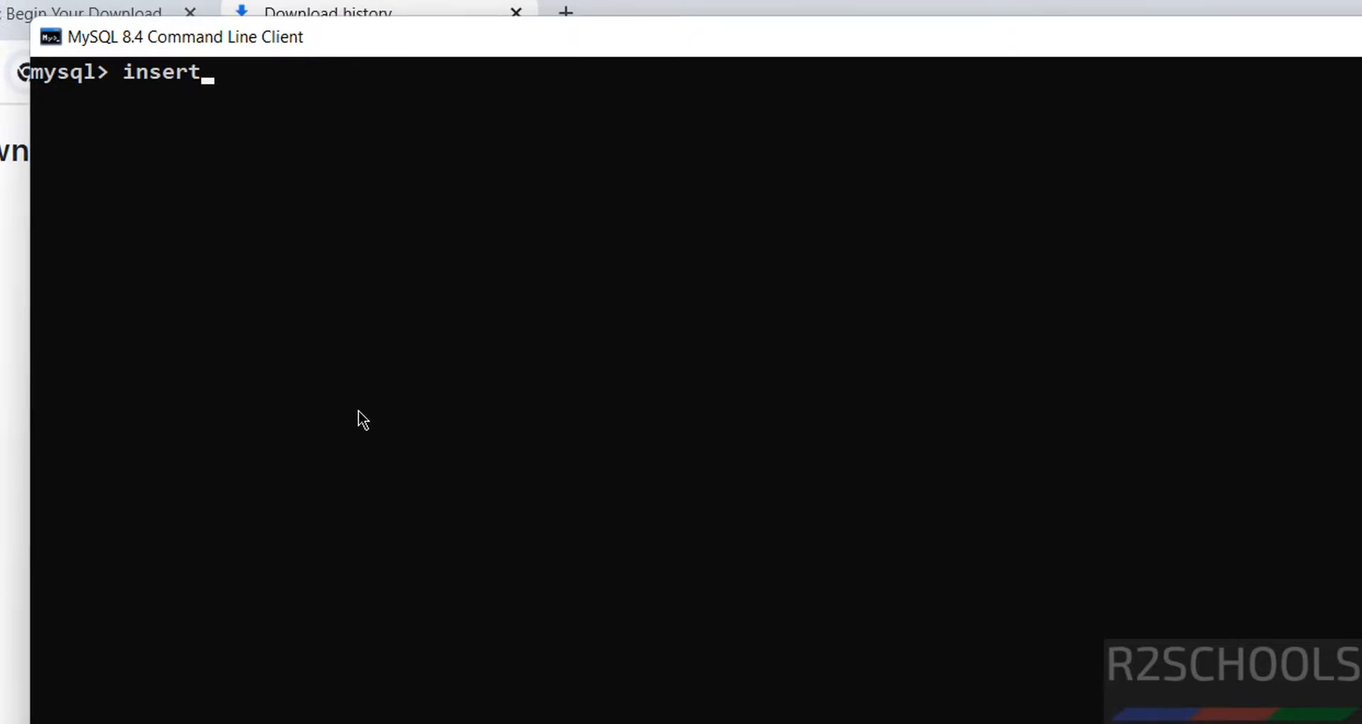
text( into)
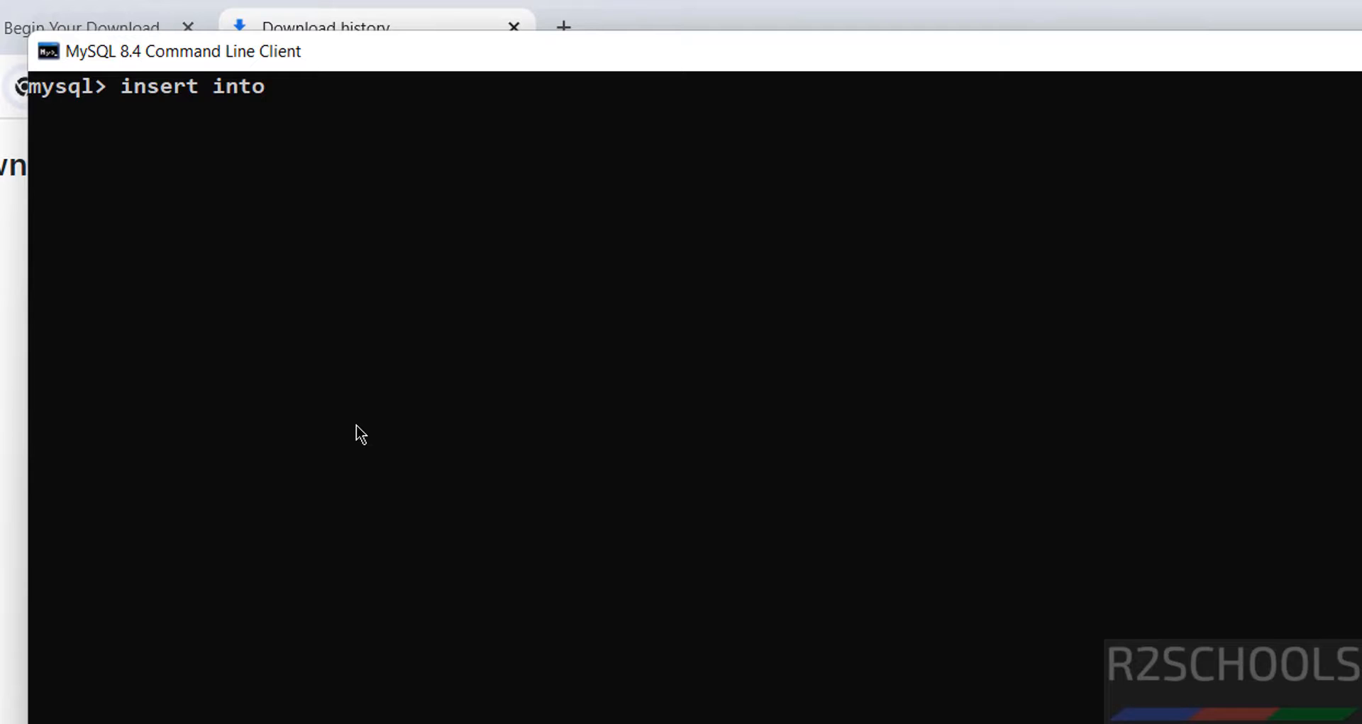
text( customer)
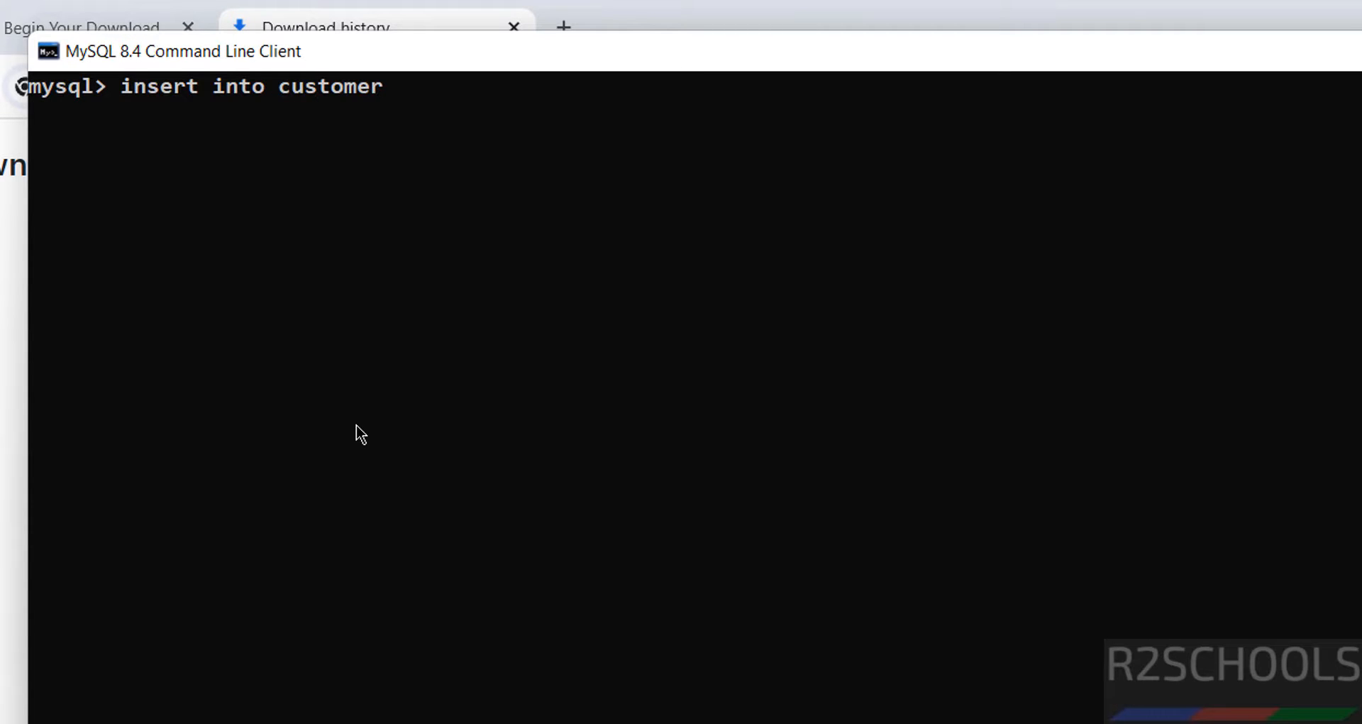
text( values(100,')
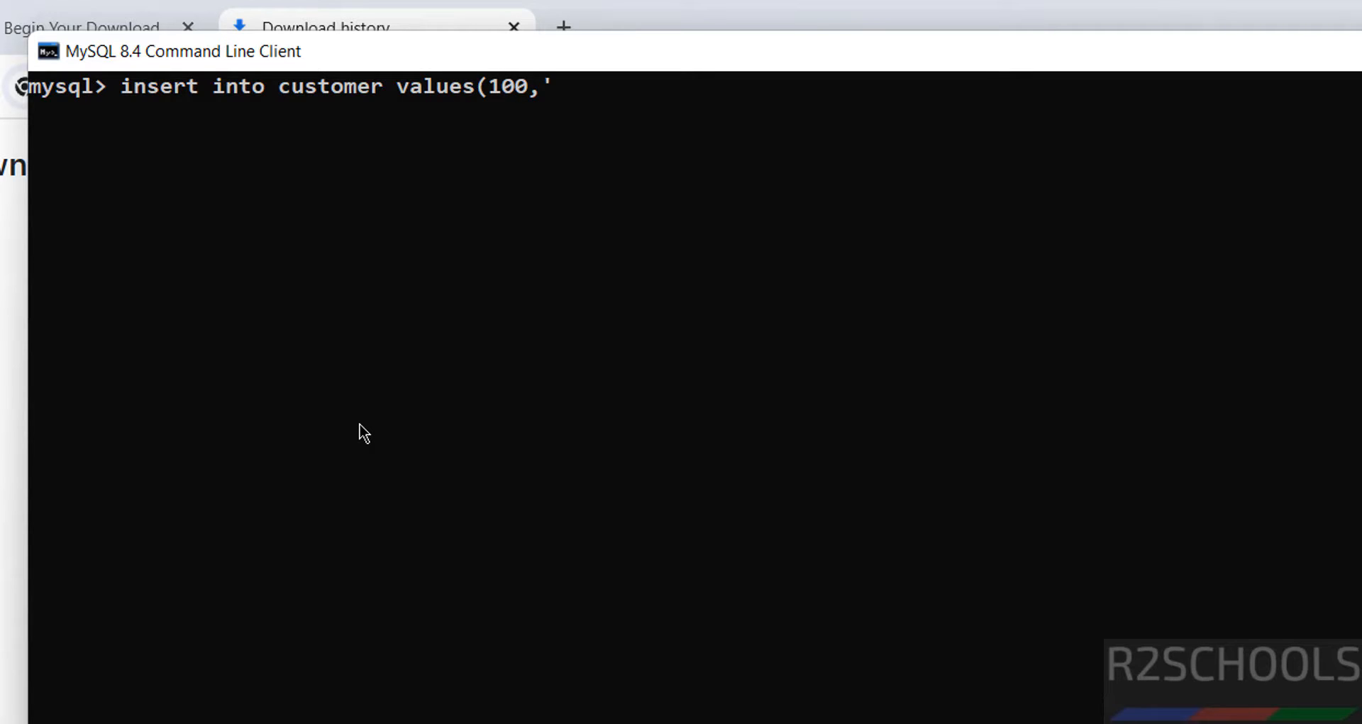
text(David');)
key(Return)
key(Up)
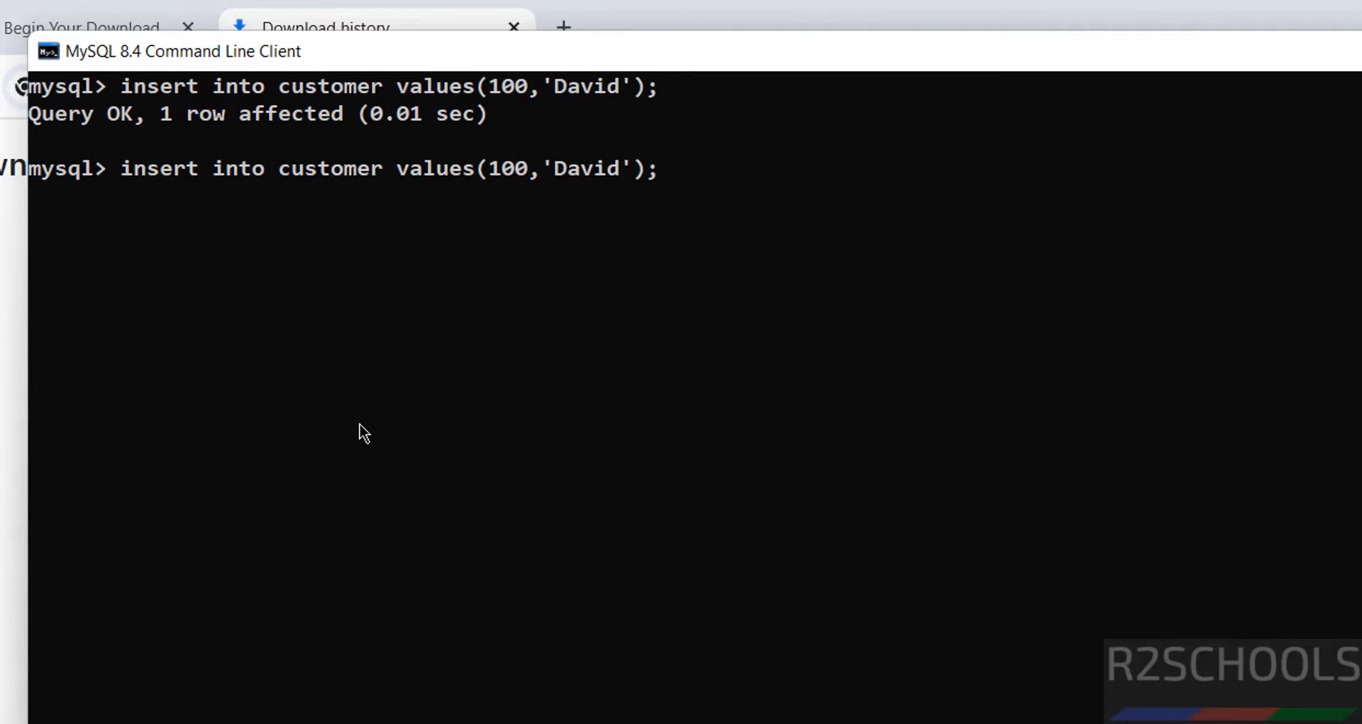
key(Left)
key(BackSpace)
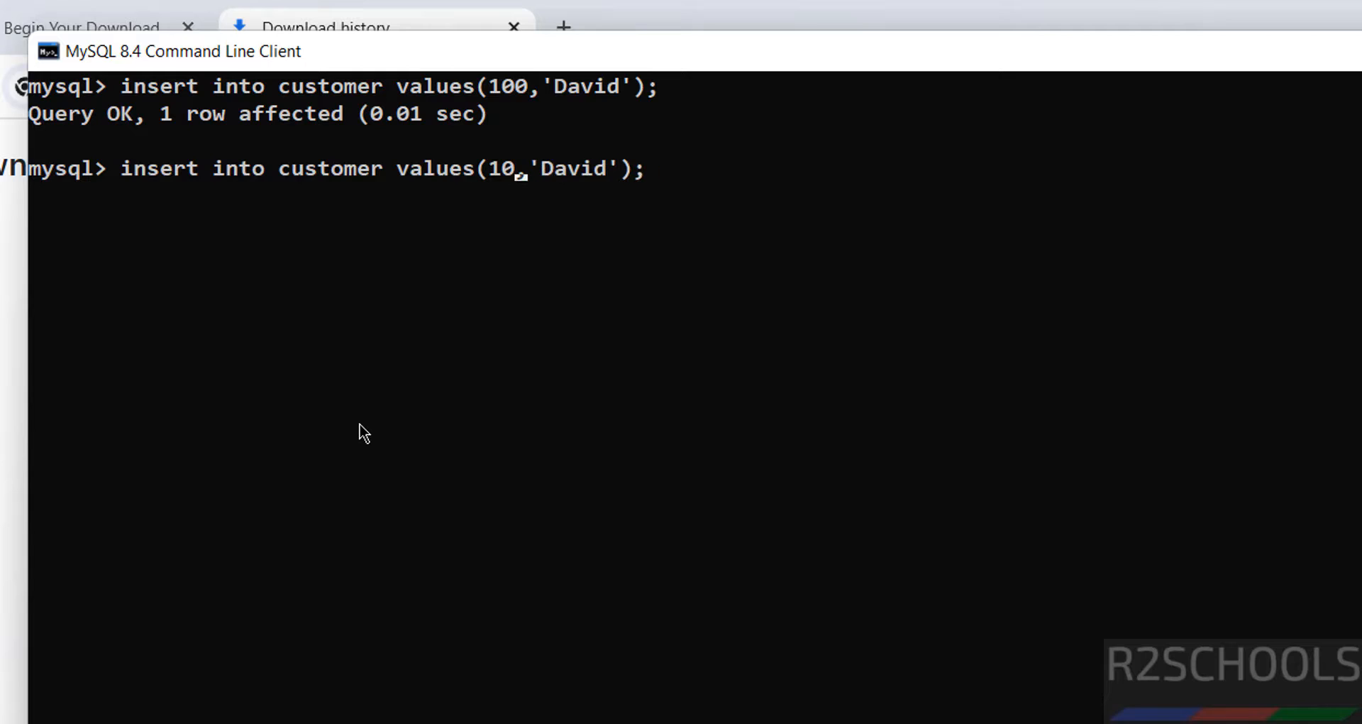
text(1)
key(Right)
key(Right)
key(Delete)
key(Delete)
key(Delete)
key(Delete)
key(Delete)
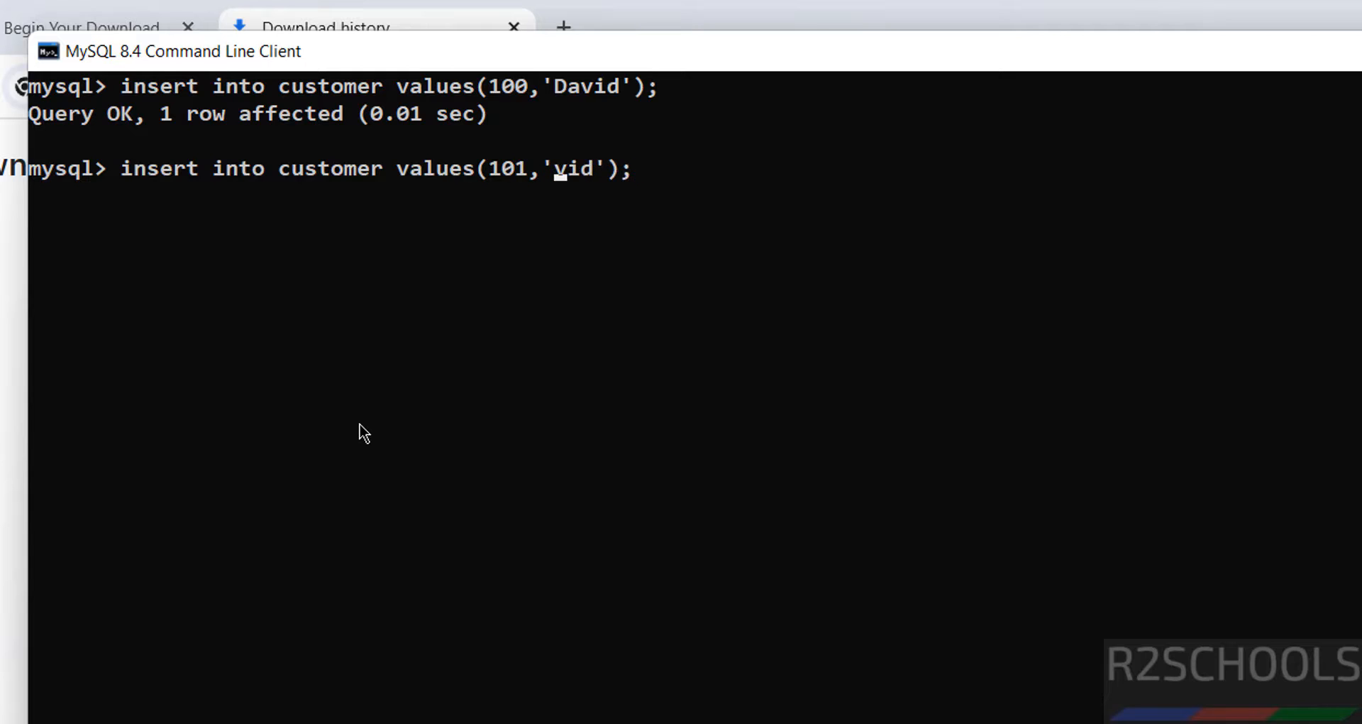
text(Mike)
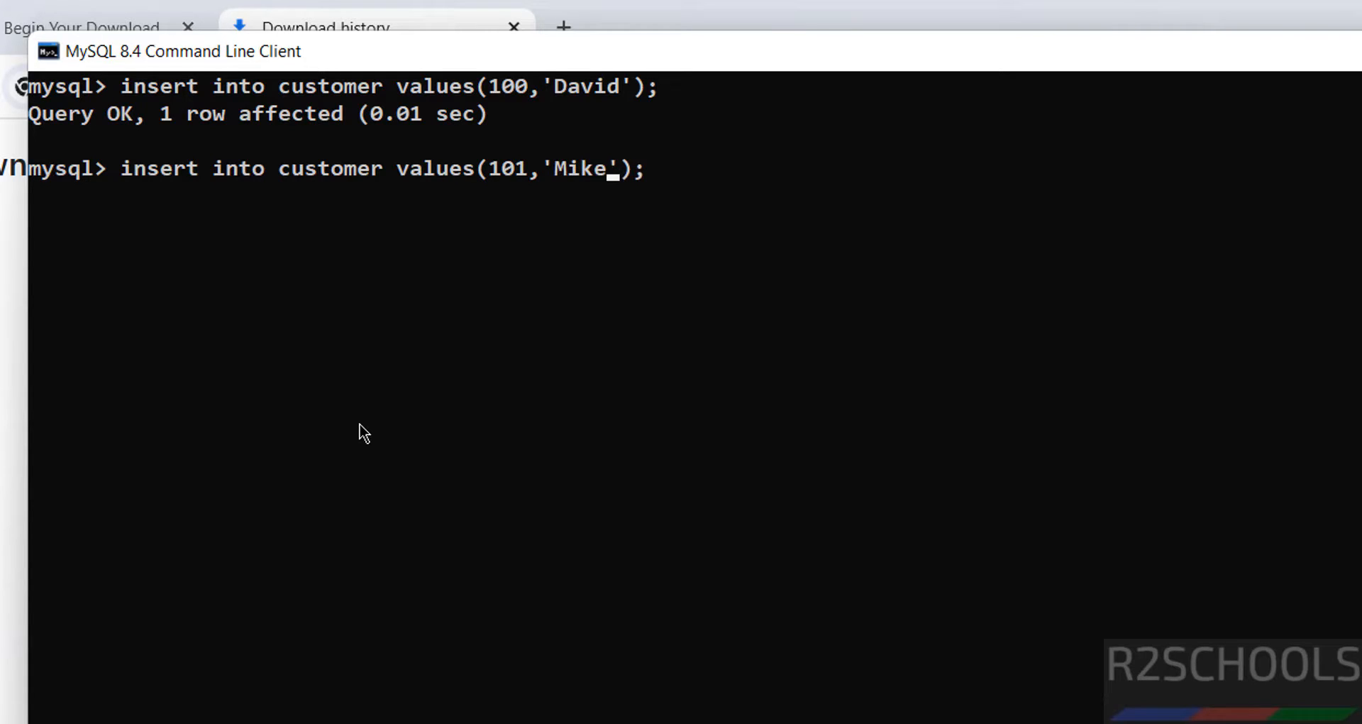
key(Return)
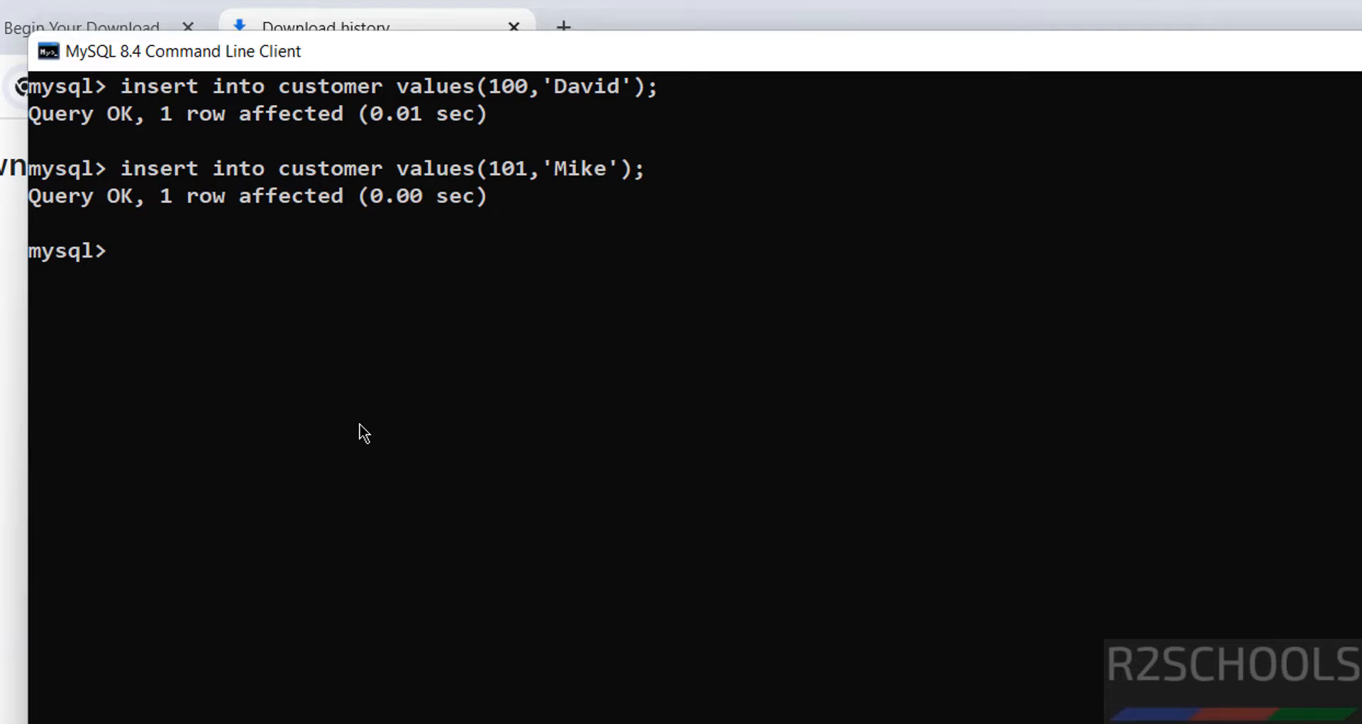
text(select * from)
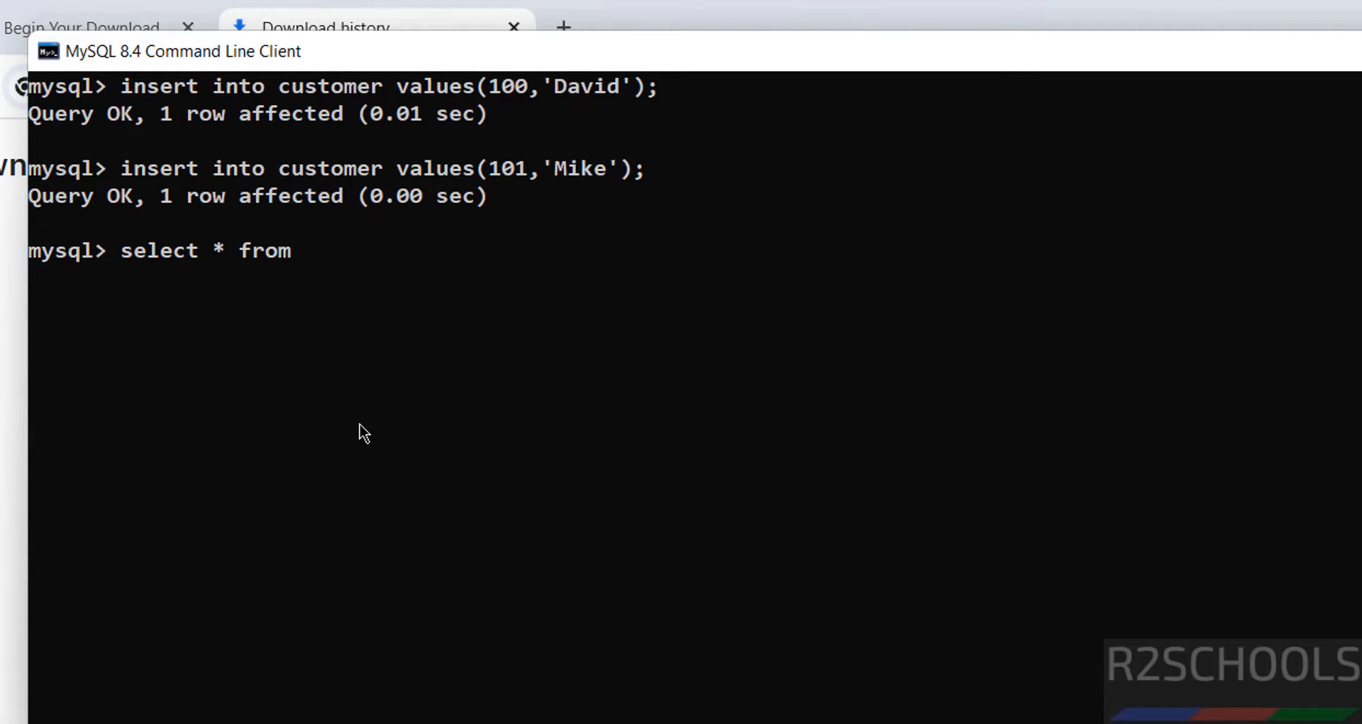
text( customer)
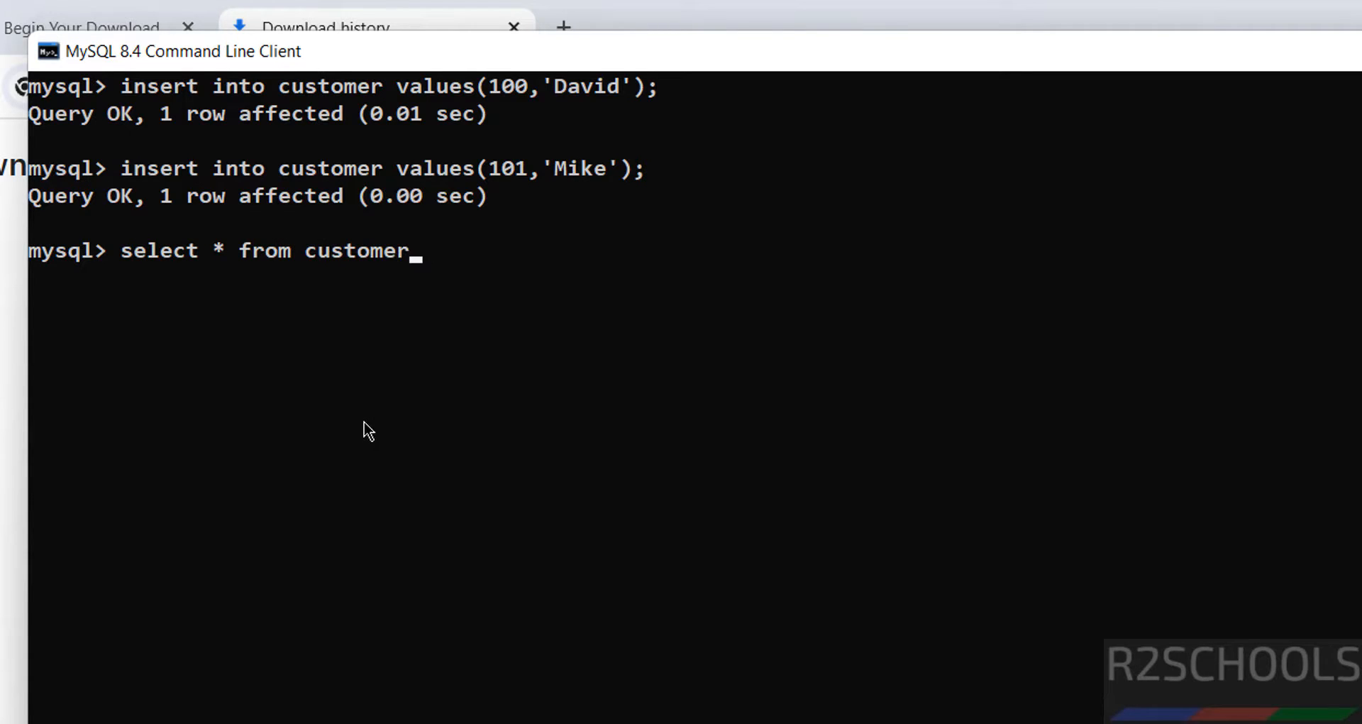
text(;)
key(Return)
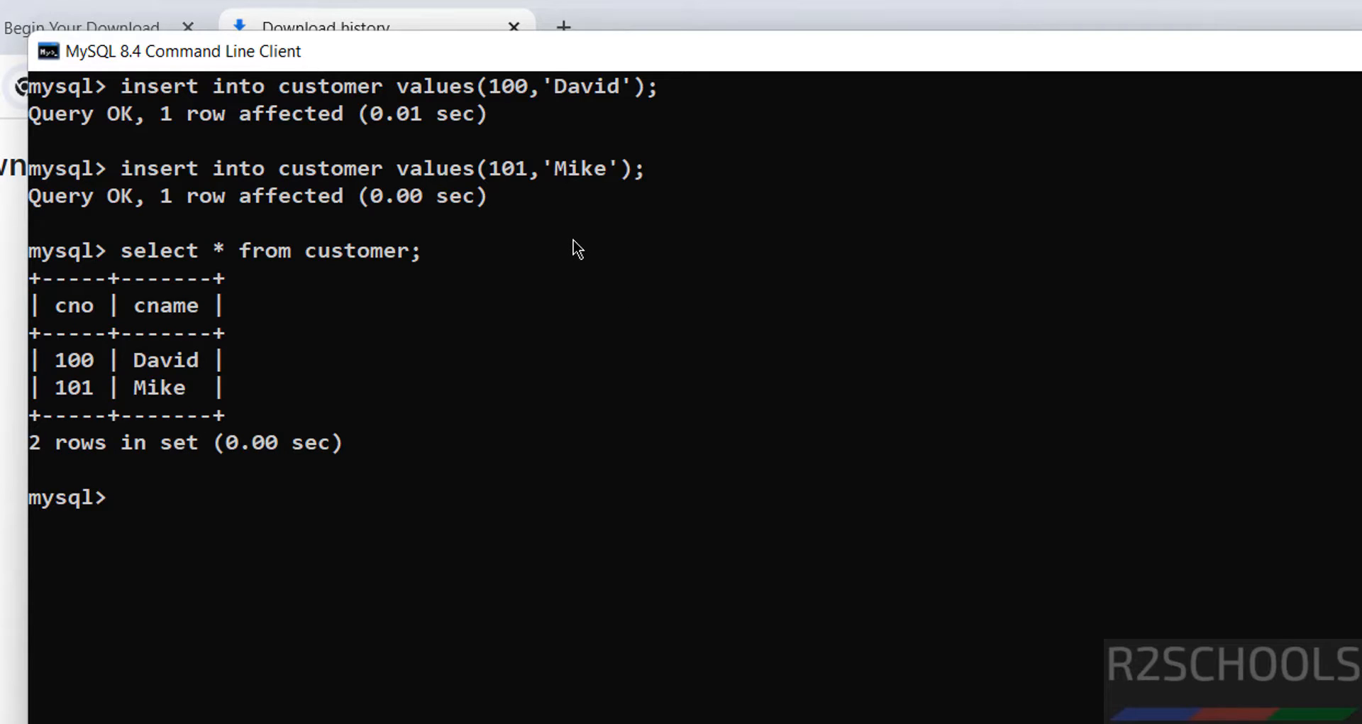
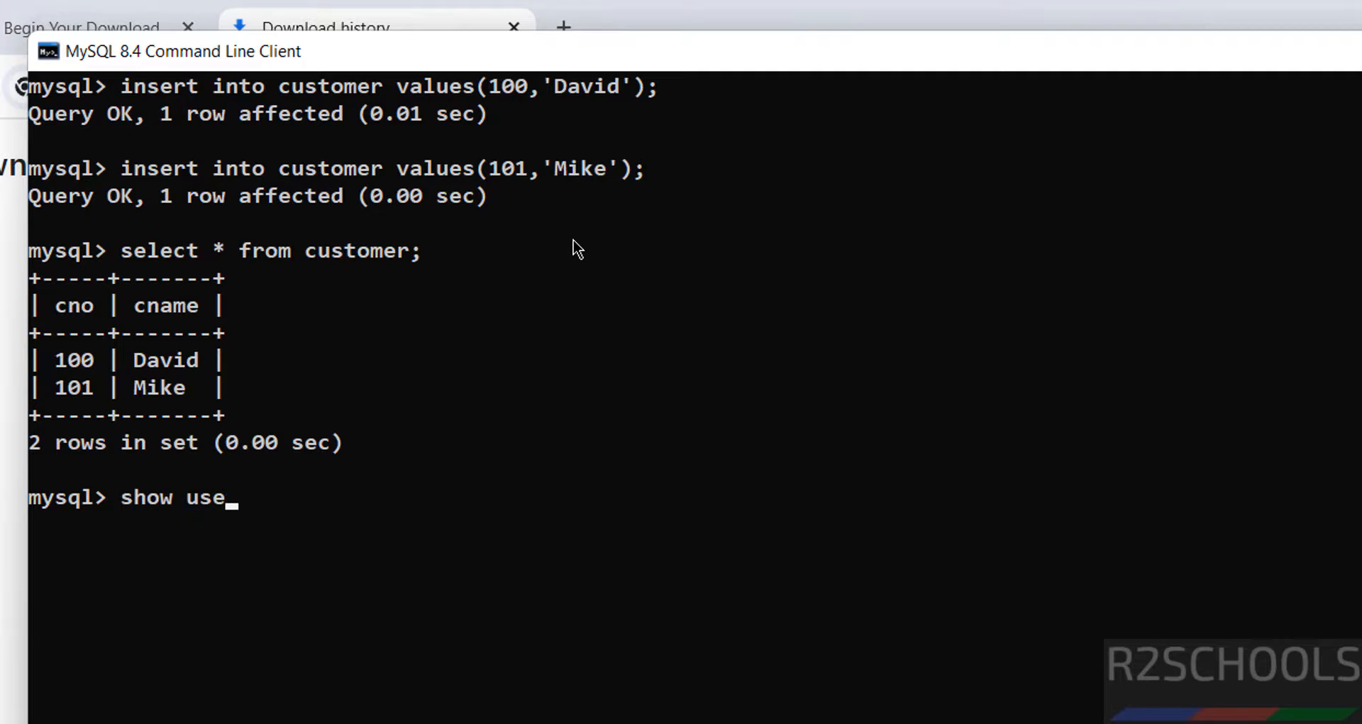
List mysql.user accounts, create a new user with a password, and rerun the list showing five users.
key(Return)
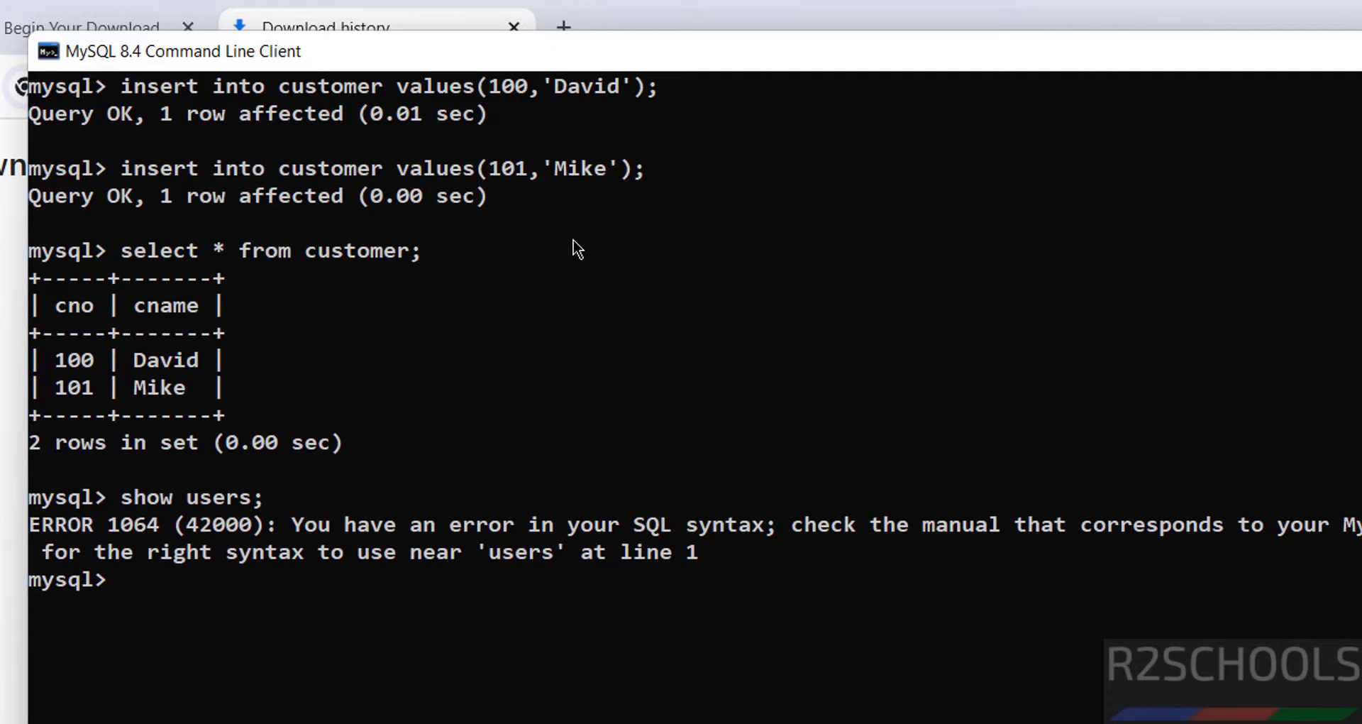
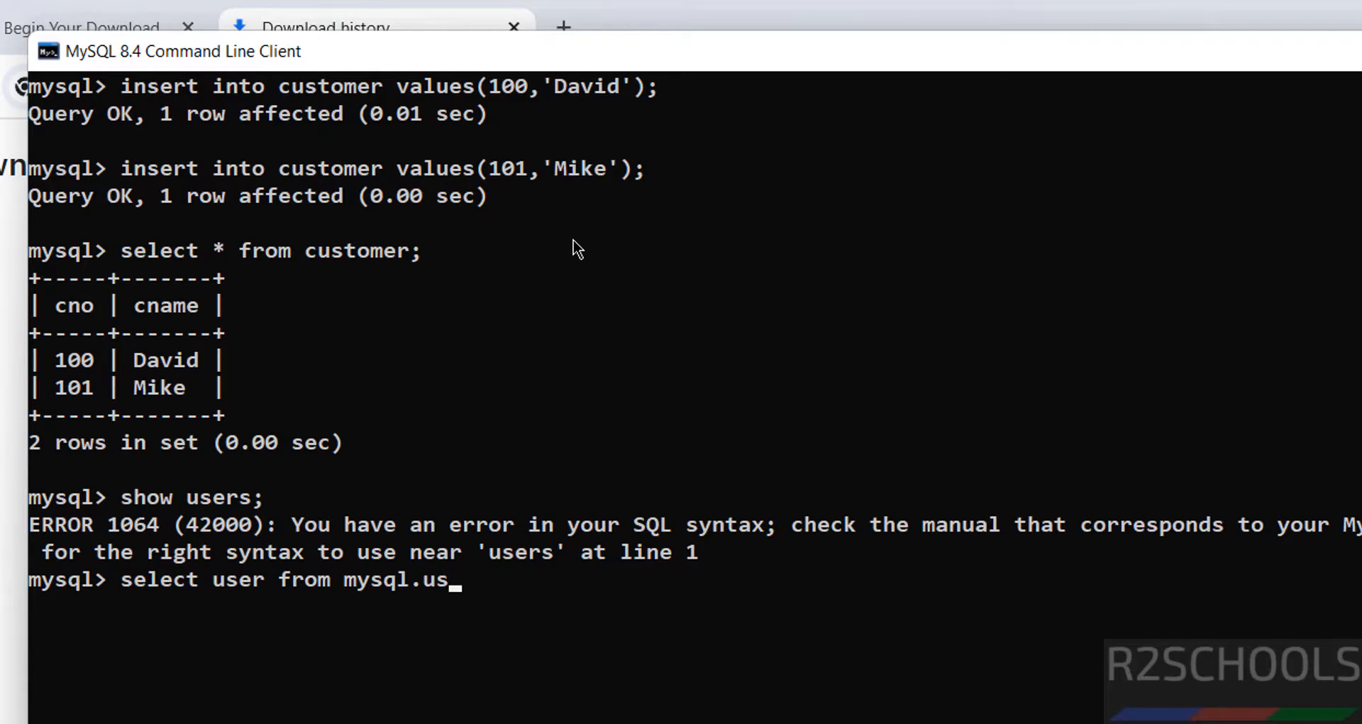
key(Return)
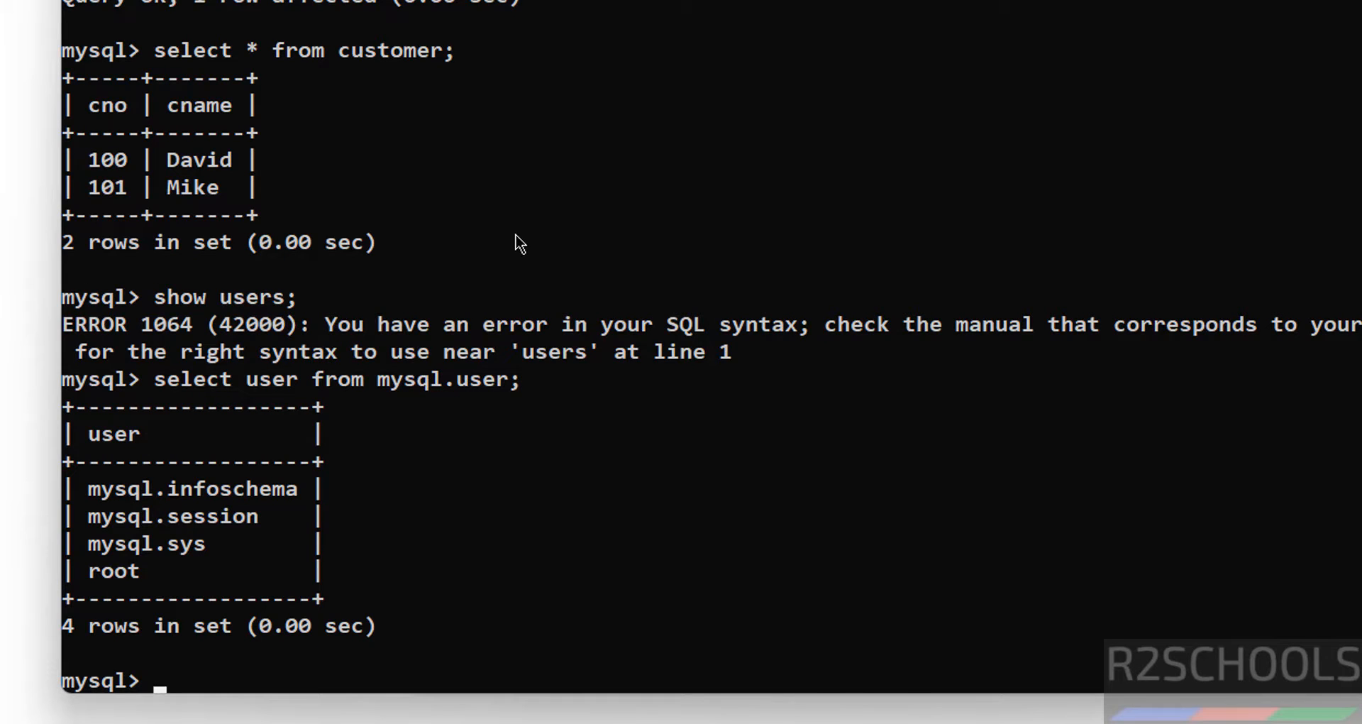
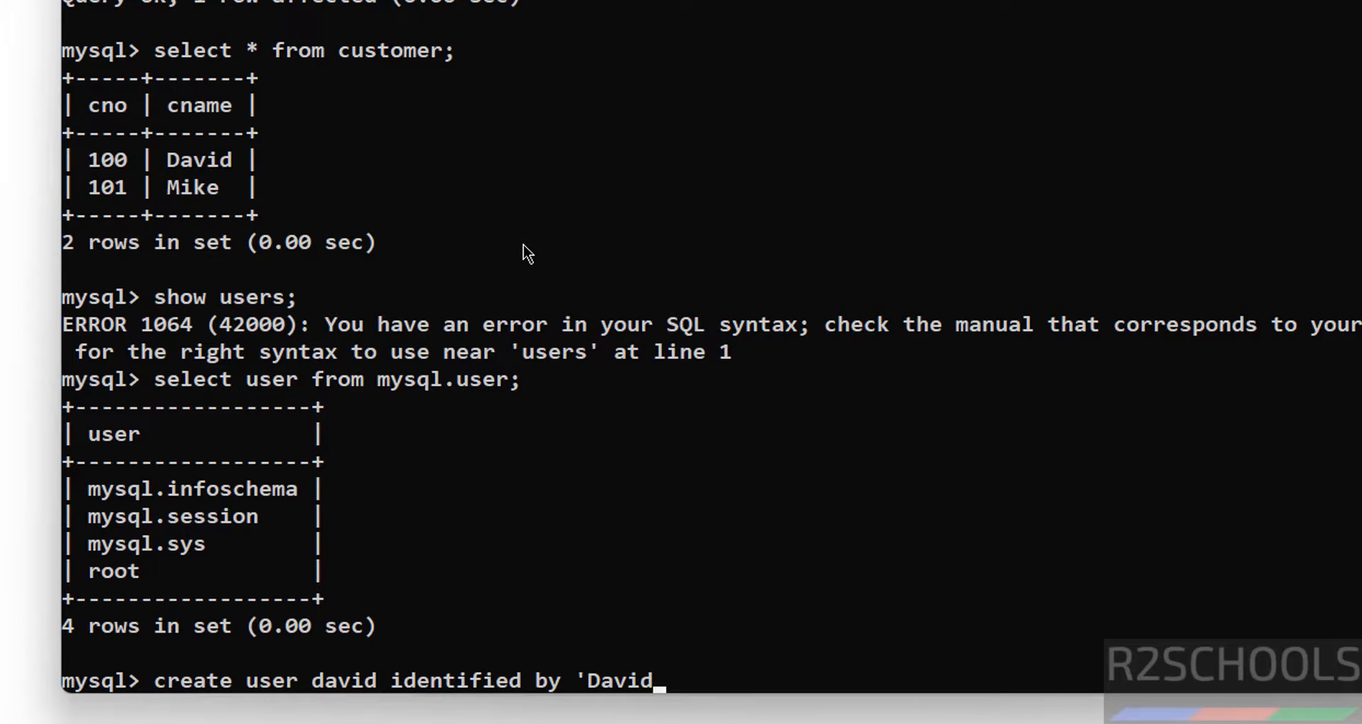
key(Return)
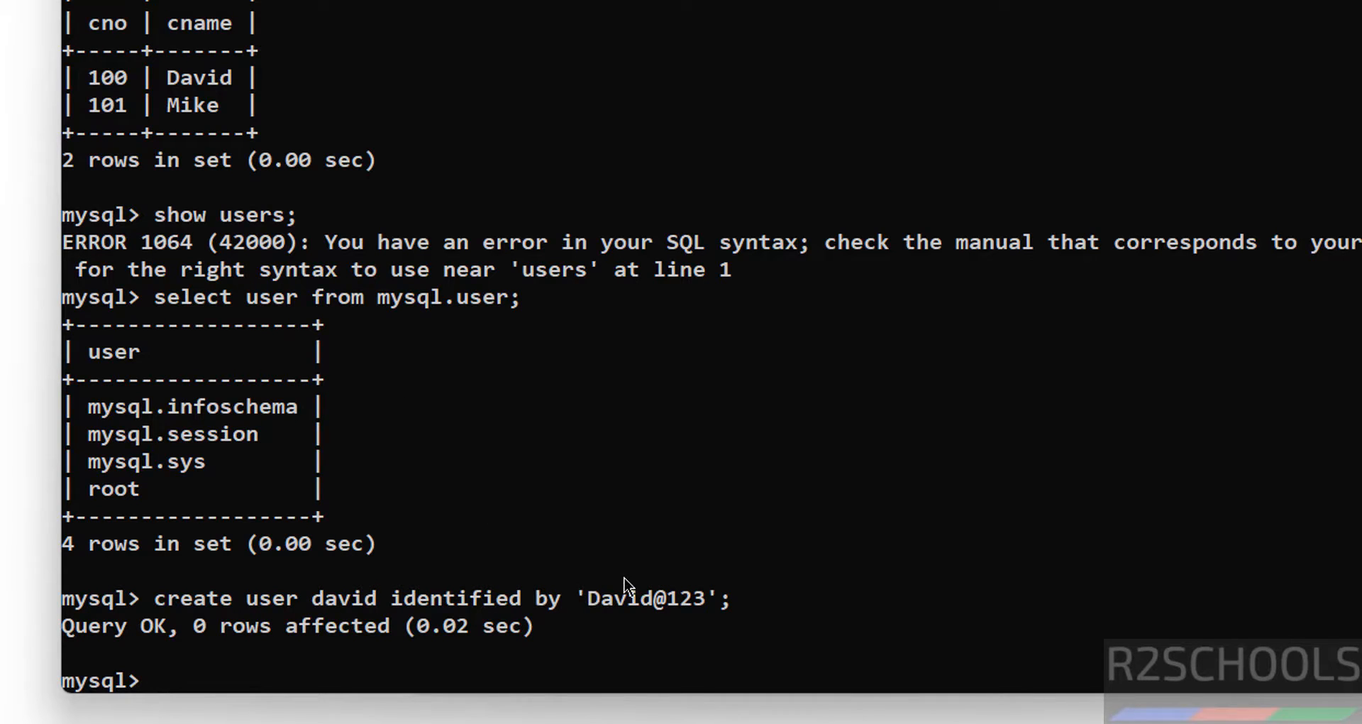
key(Up)
key(Up)
key(Return)
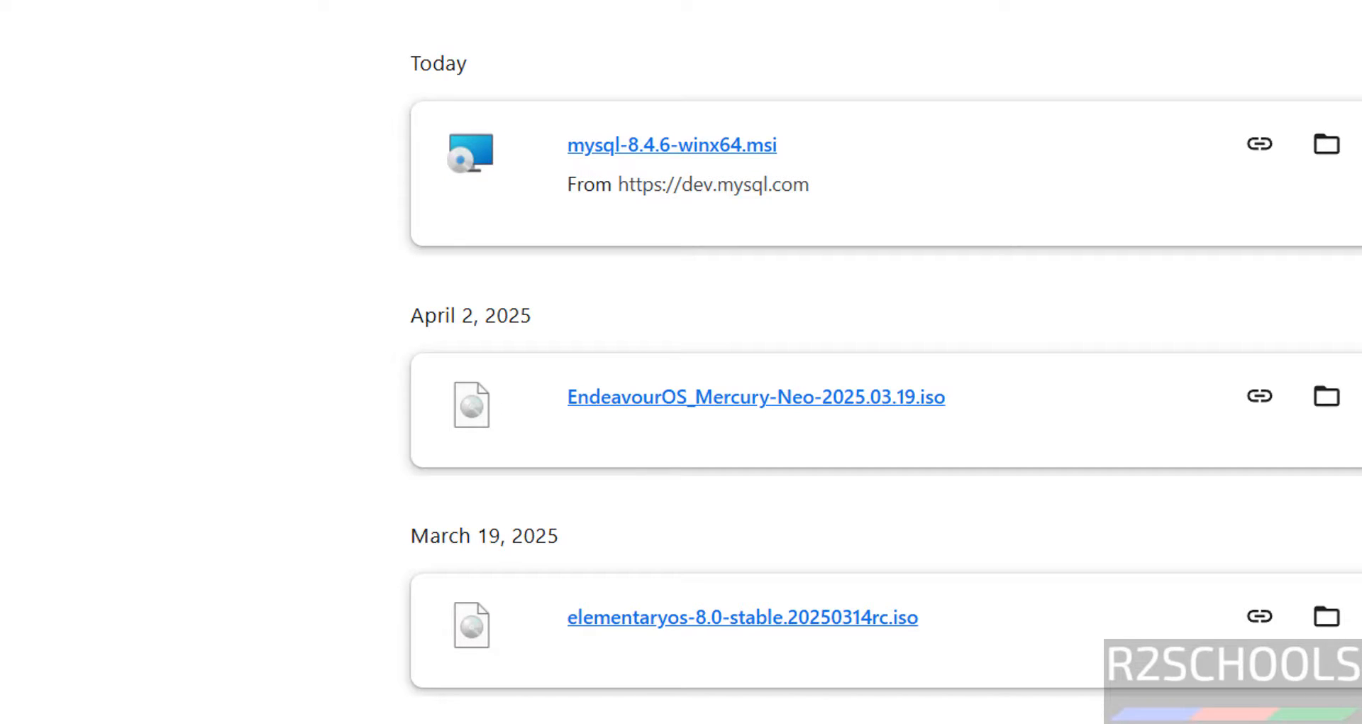
In a new tab, go to mysql.com and open MySQL Community (GPL) Downloads.
click(722, 23)
text(mysql)
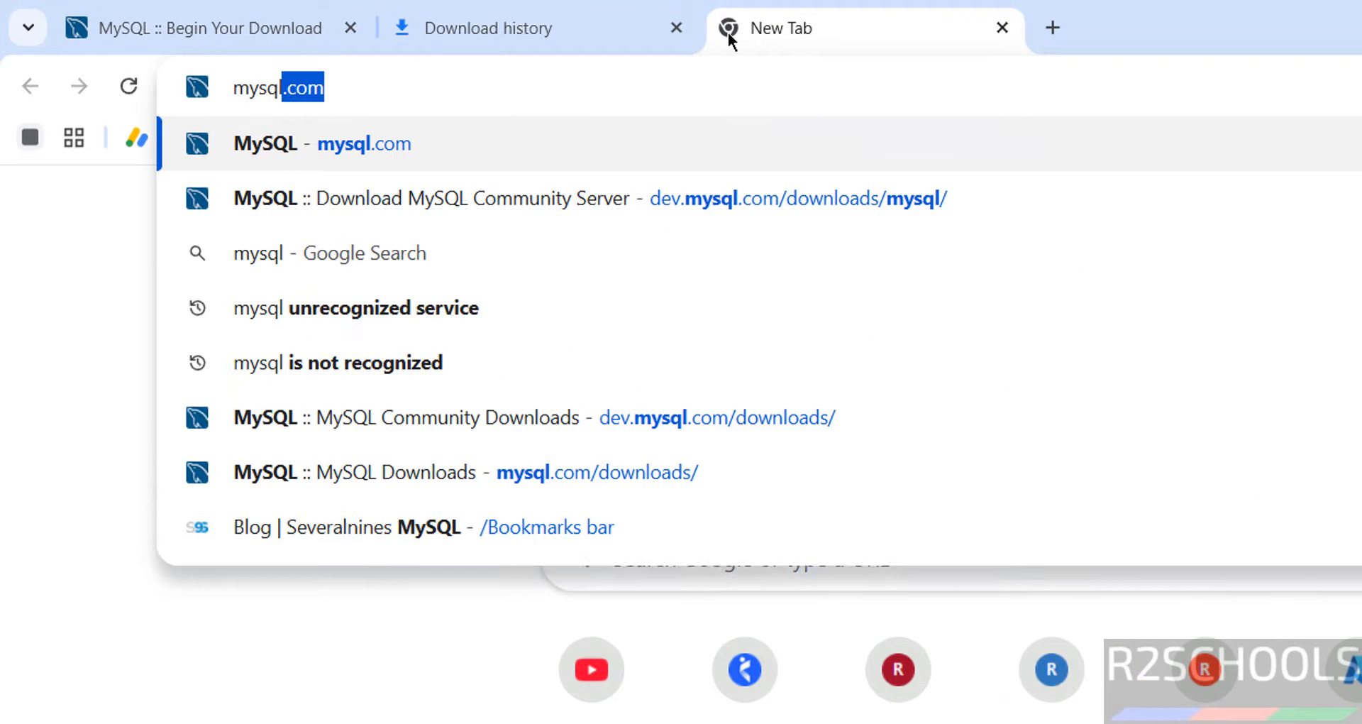
key(Return)
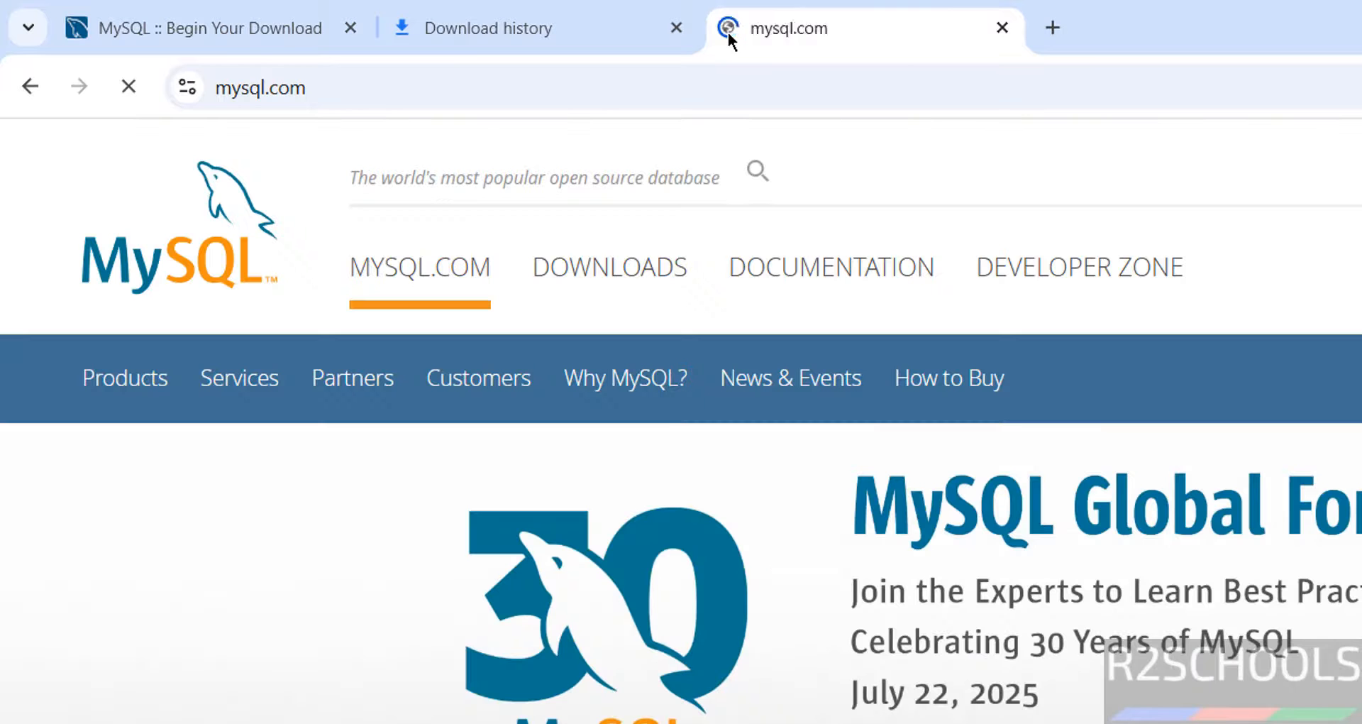
click(635, 286)
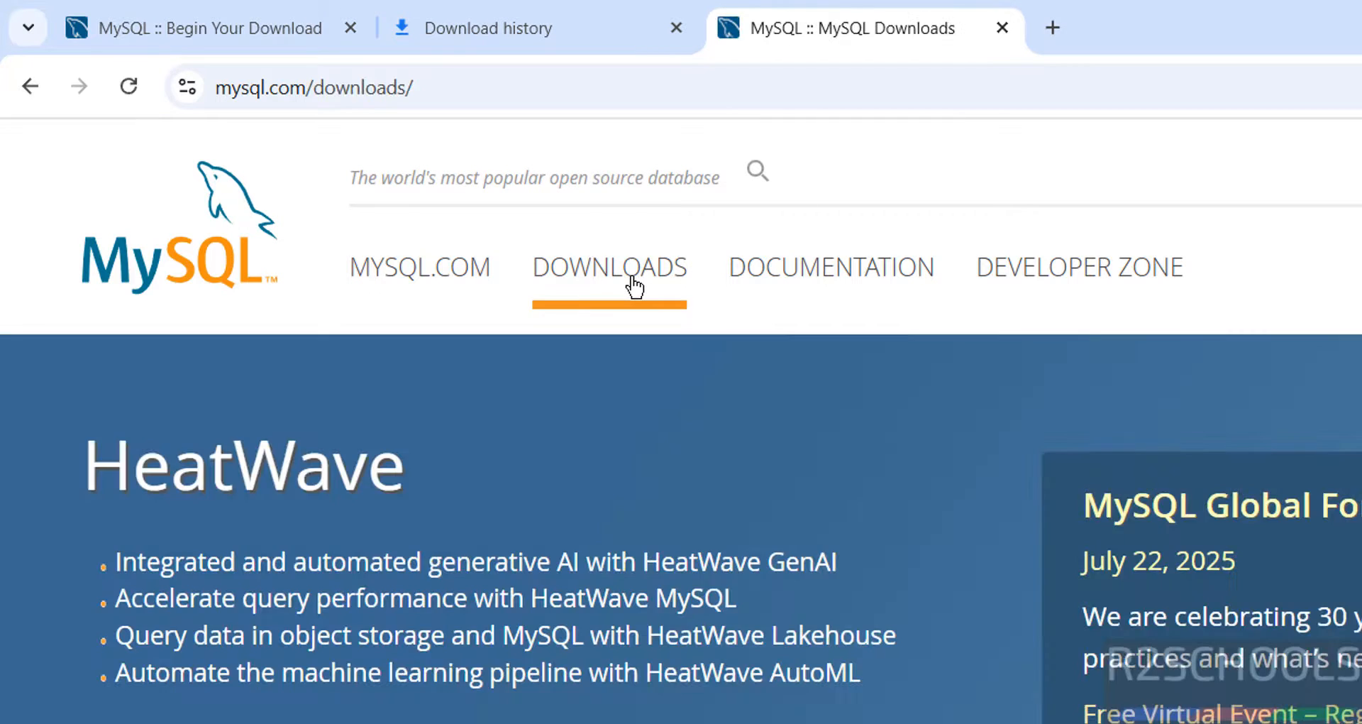
scroll(825, 546, down, 5)
scroll(825, 547, down, 10)
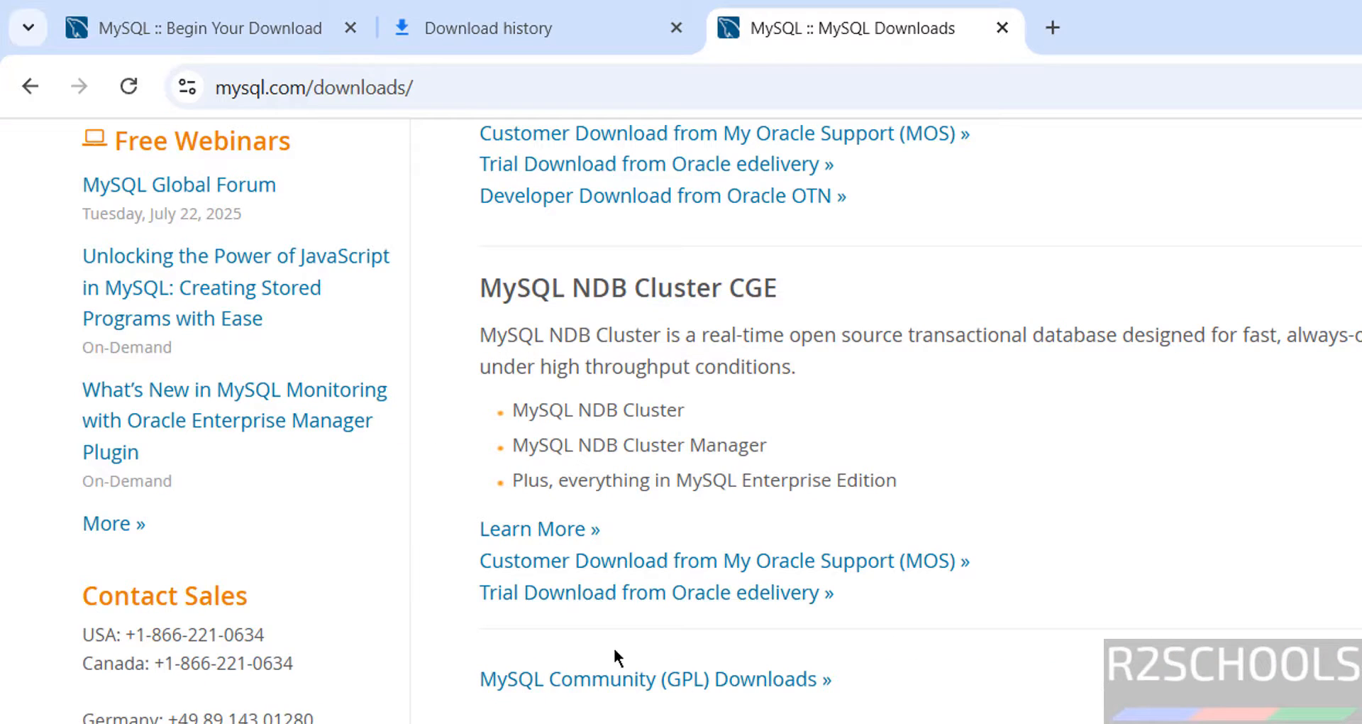
click(578, 693)
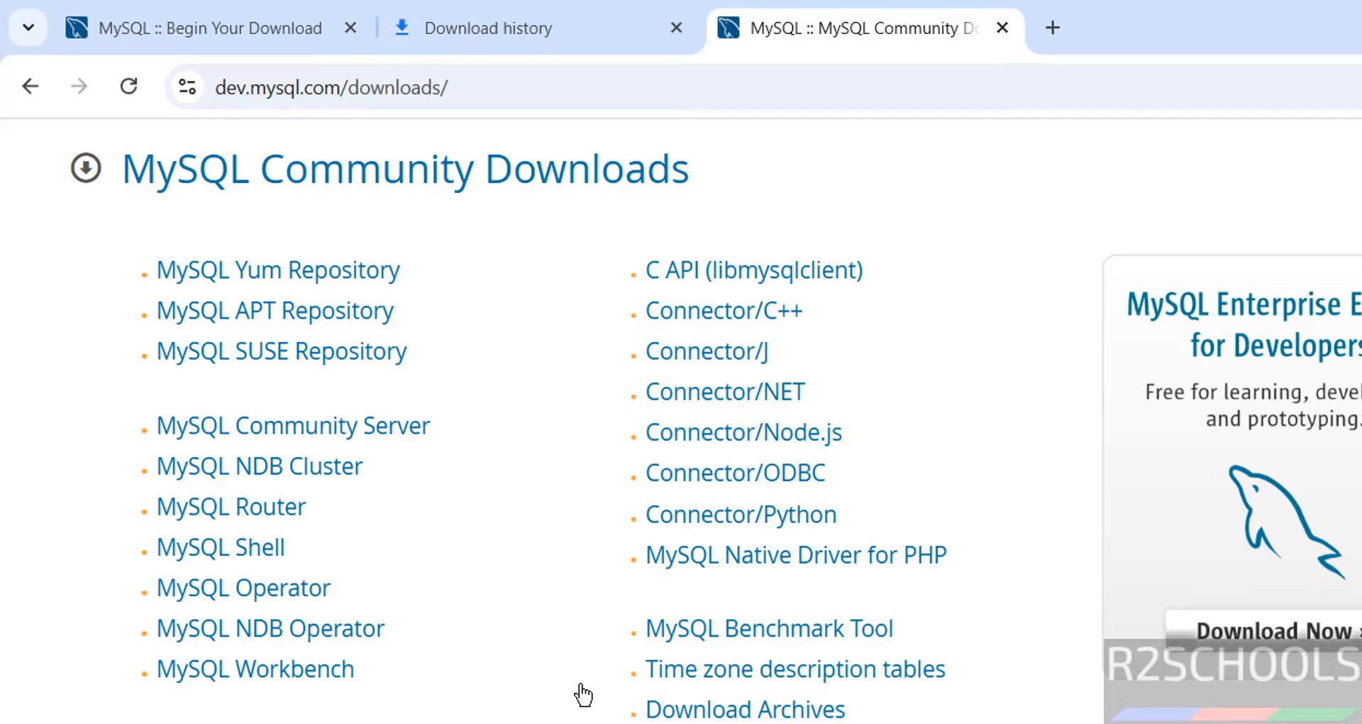
Download the MySQL Workbench 8.0.43 Windows installer without logging in and launch it.
click(343, 669)
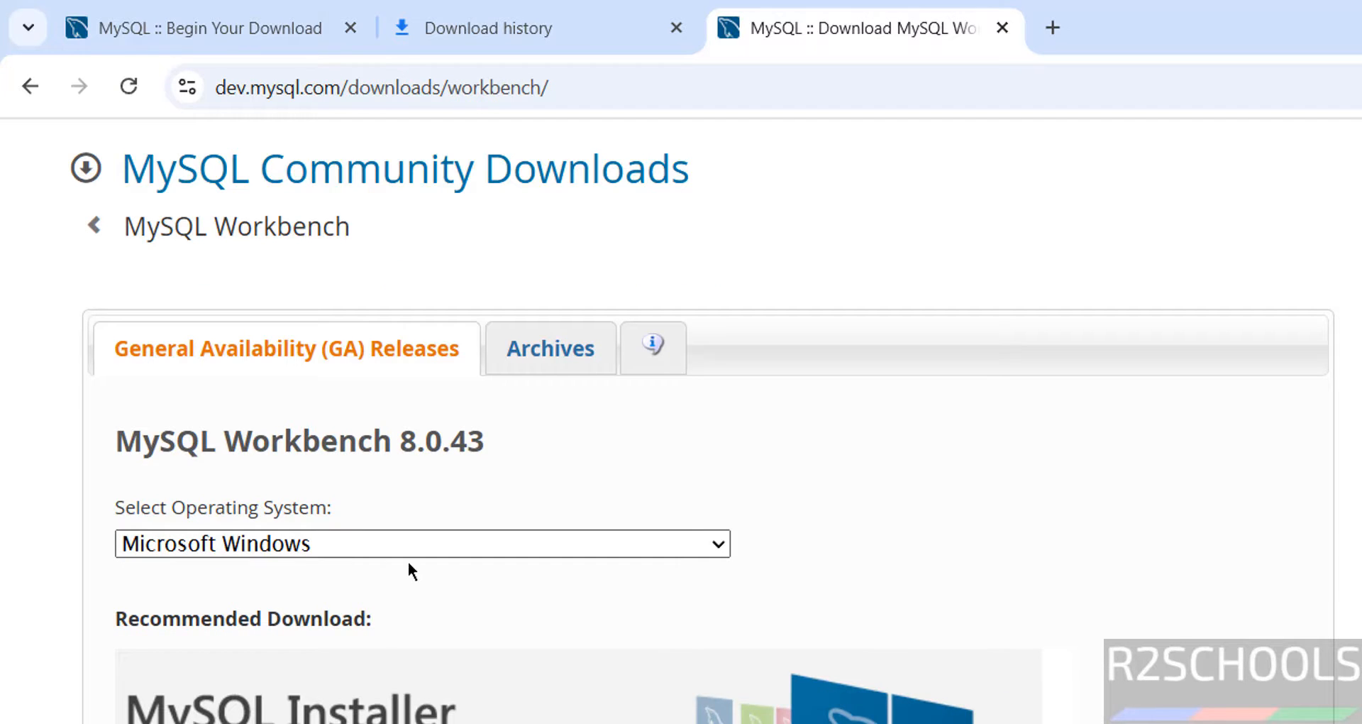
scroll(407, 566, down, 3)
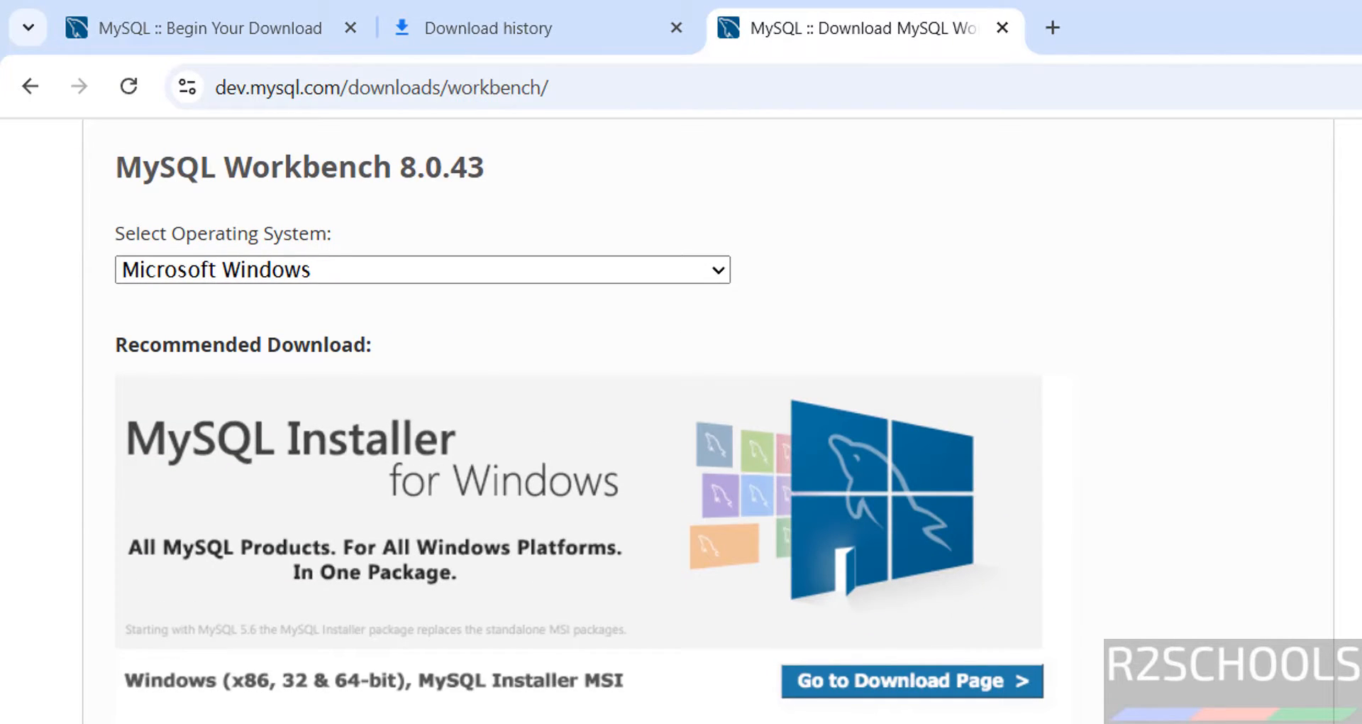
click(911, 680)
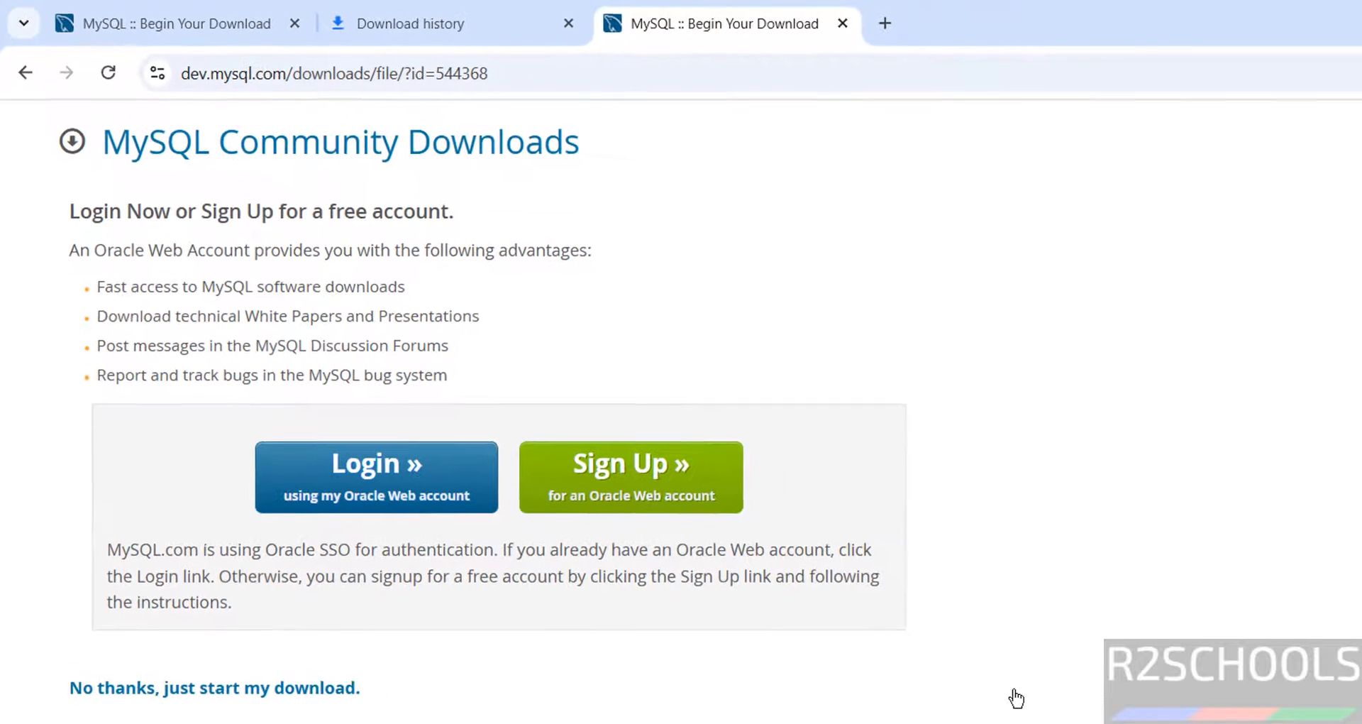
click(271, 689)
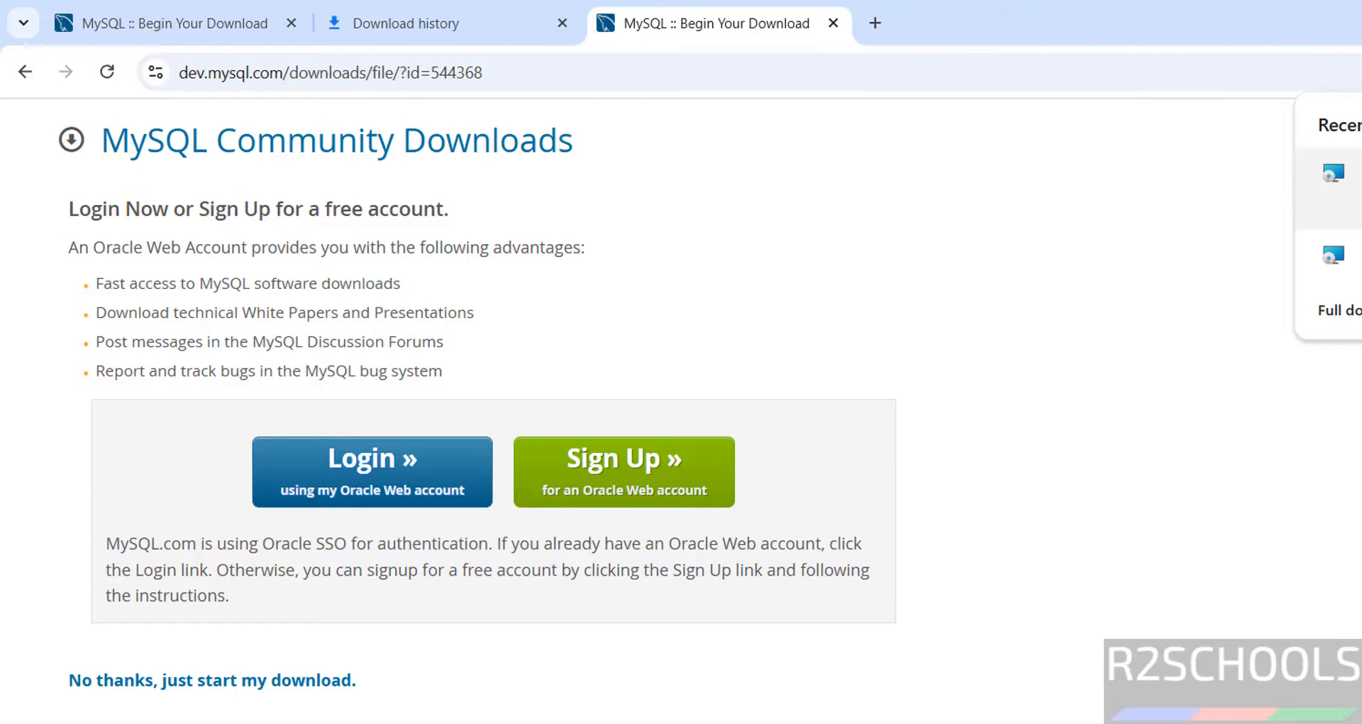
click(1347, 186)
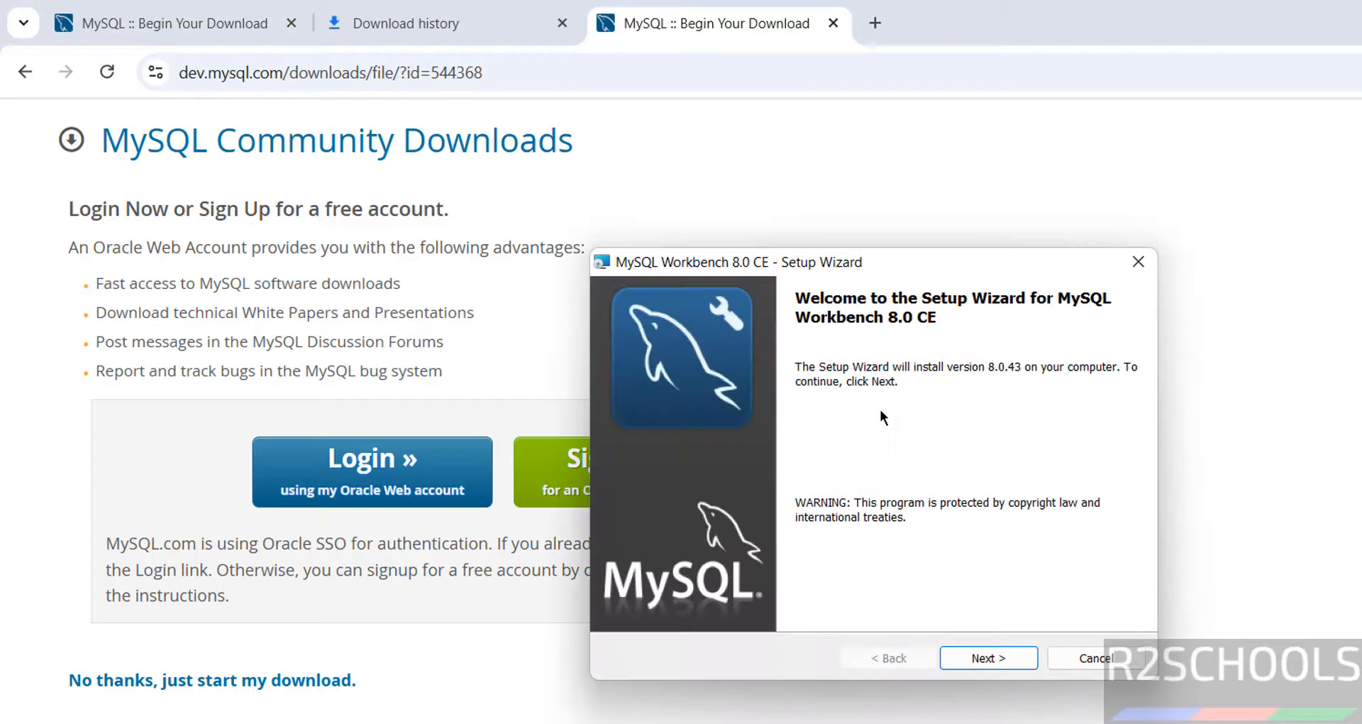
Install Workbench 8.0 CE with the default folder and Complete setup type, then finish and launch it.
click(1009, 662)
click(1009, 660)
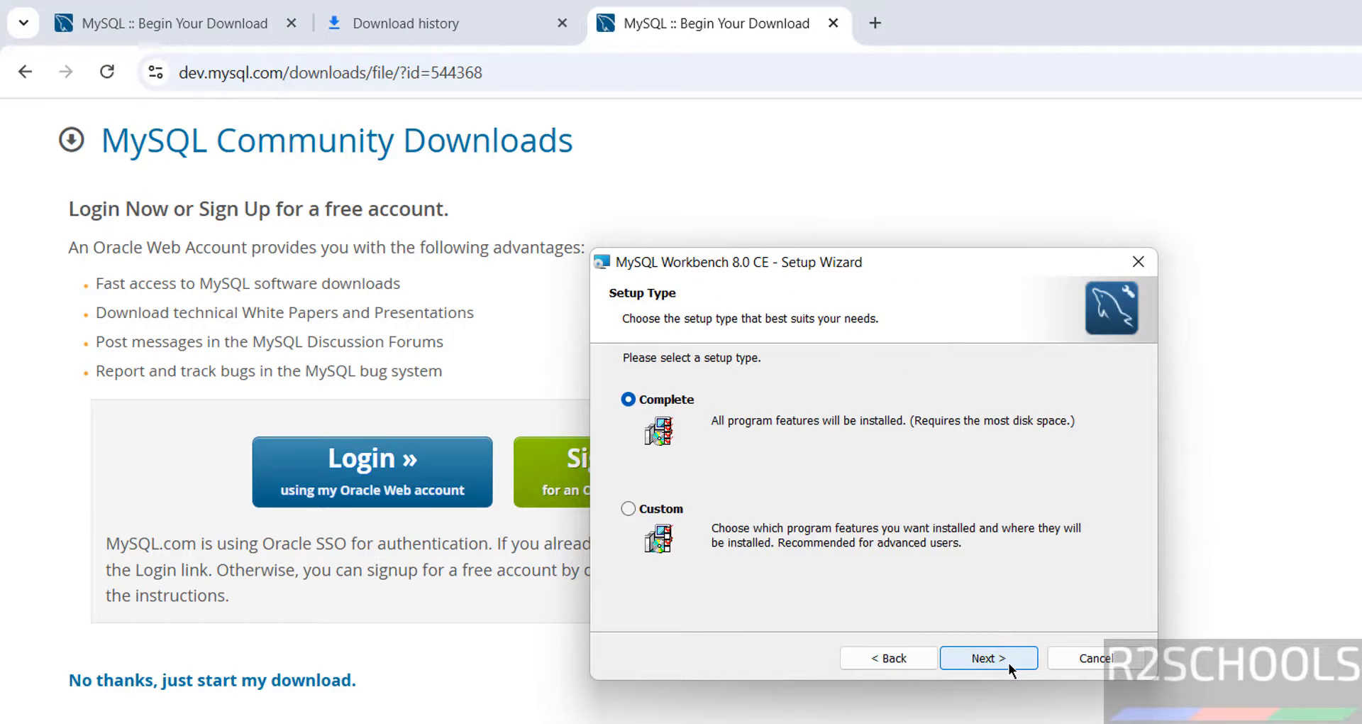
click(1001, 662)
click(1002, 662)
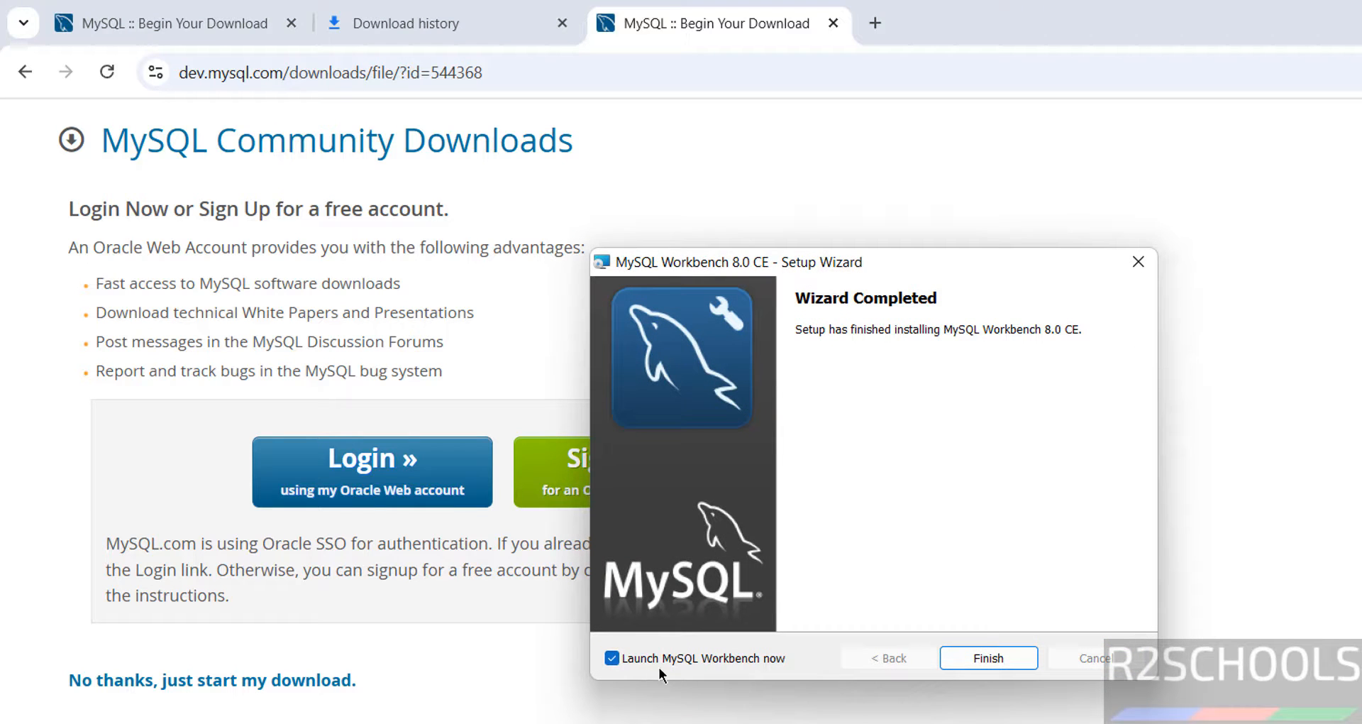
click(962, 657)
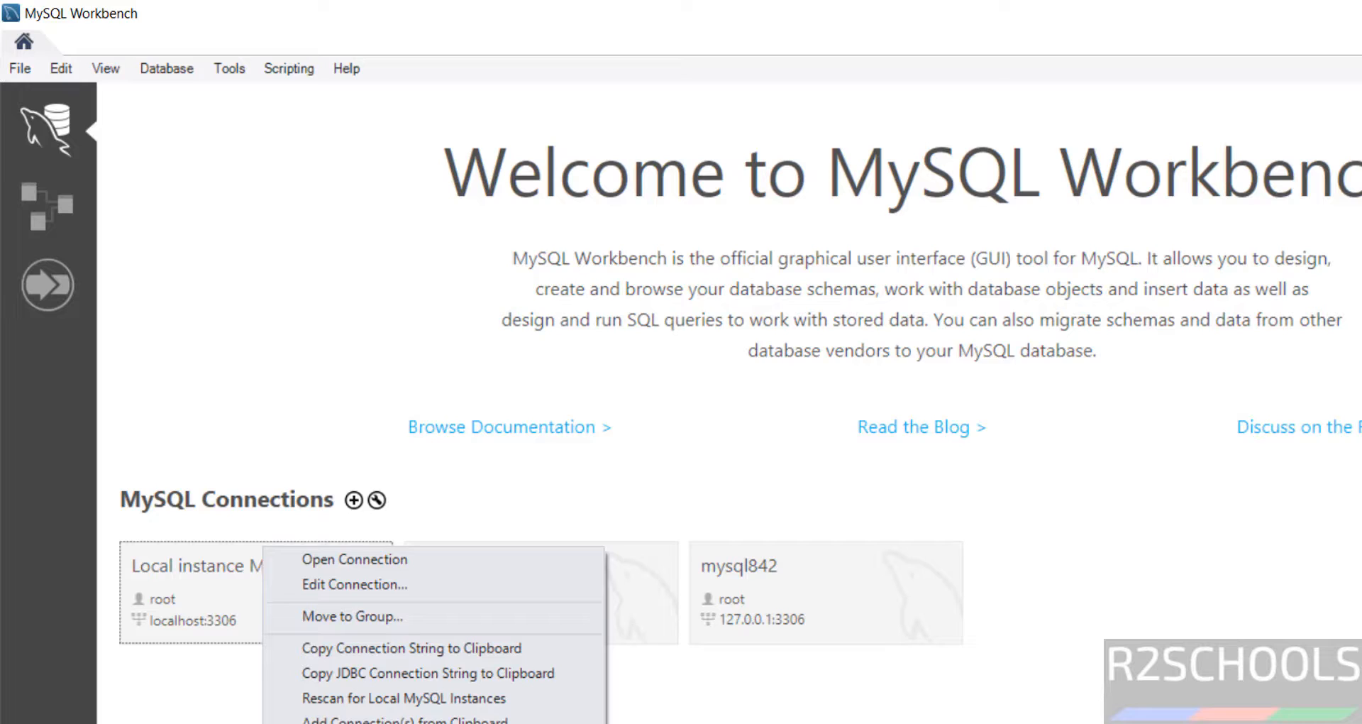
Delete the old local instance and mariadb11.8 connections from the Workbench home screen.
click(922, 484)
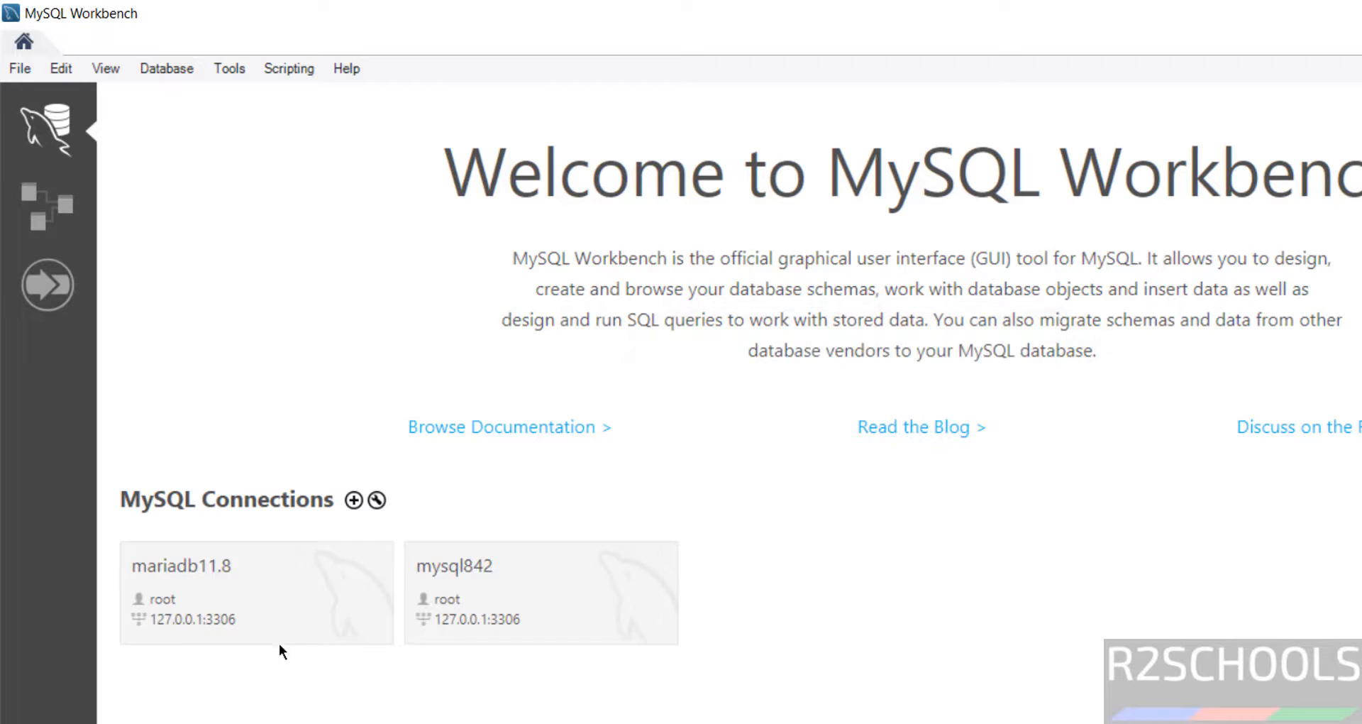
right_click(272, 546)
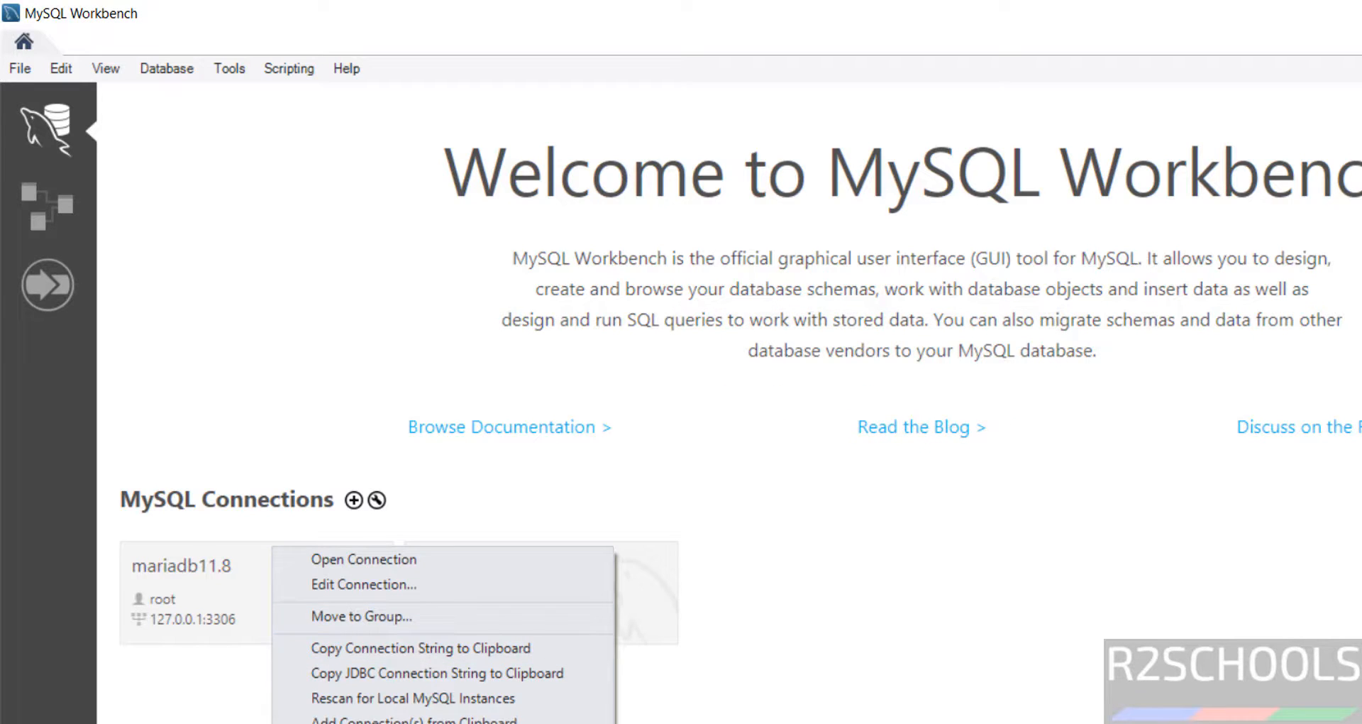
click(365, 723)
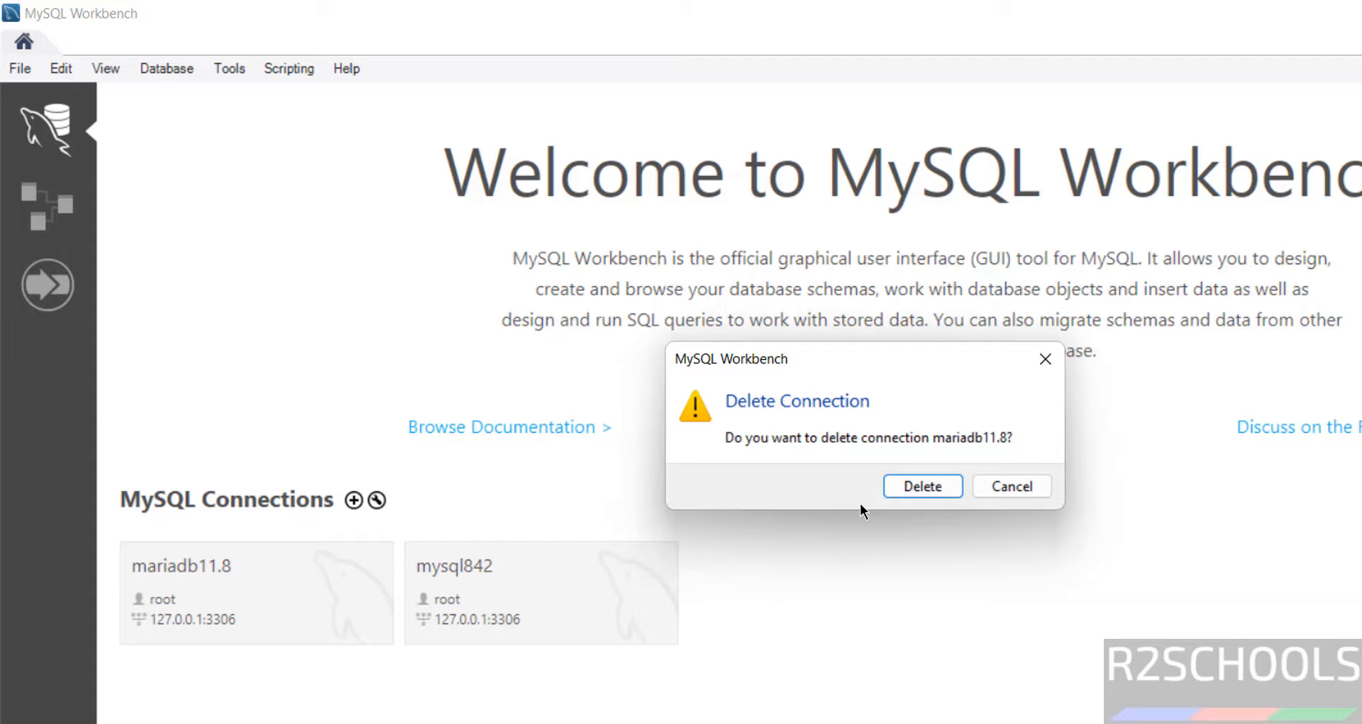
key(Return)
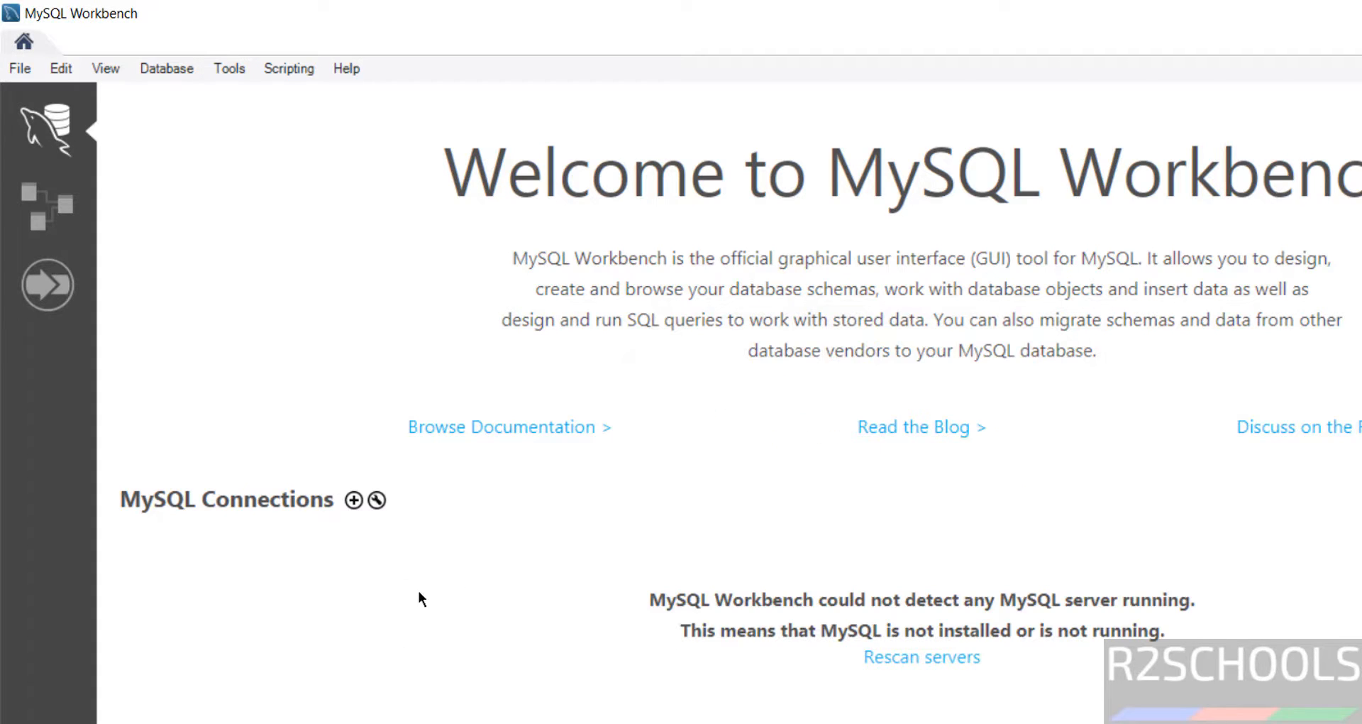
Create connection mysql846lt as root with the password stored in vault, and test it successfully.
click(353, 500)
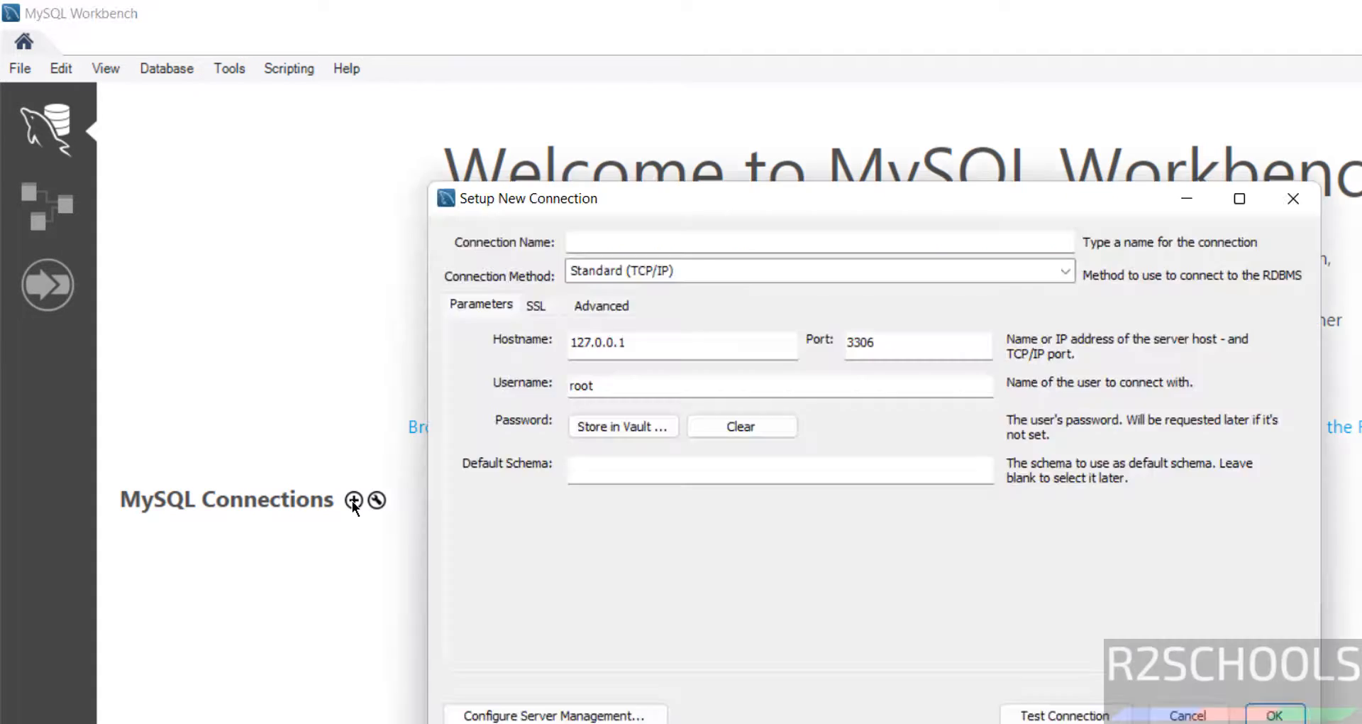
click(716, 244)
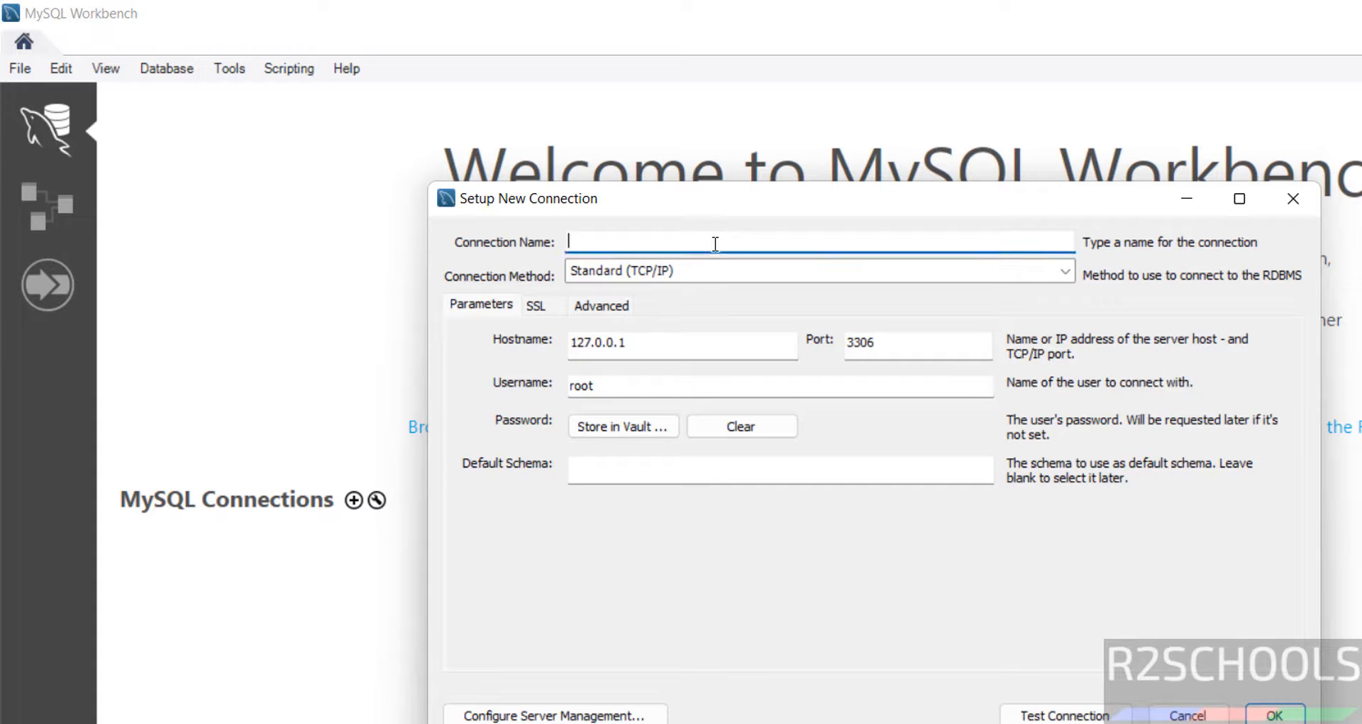
text(mysql846lt)
click(626, 383)
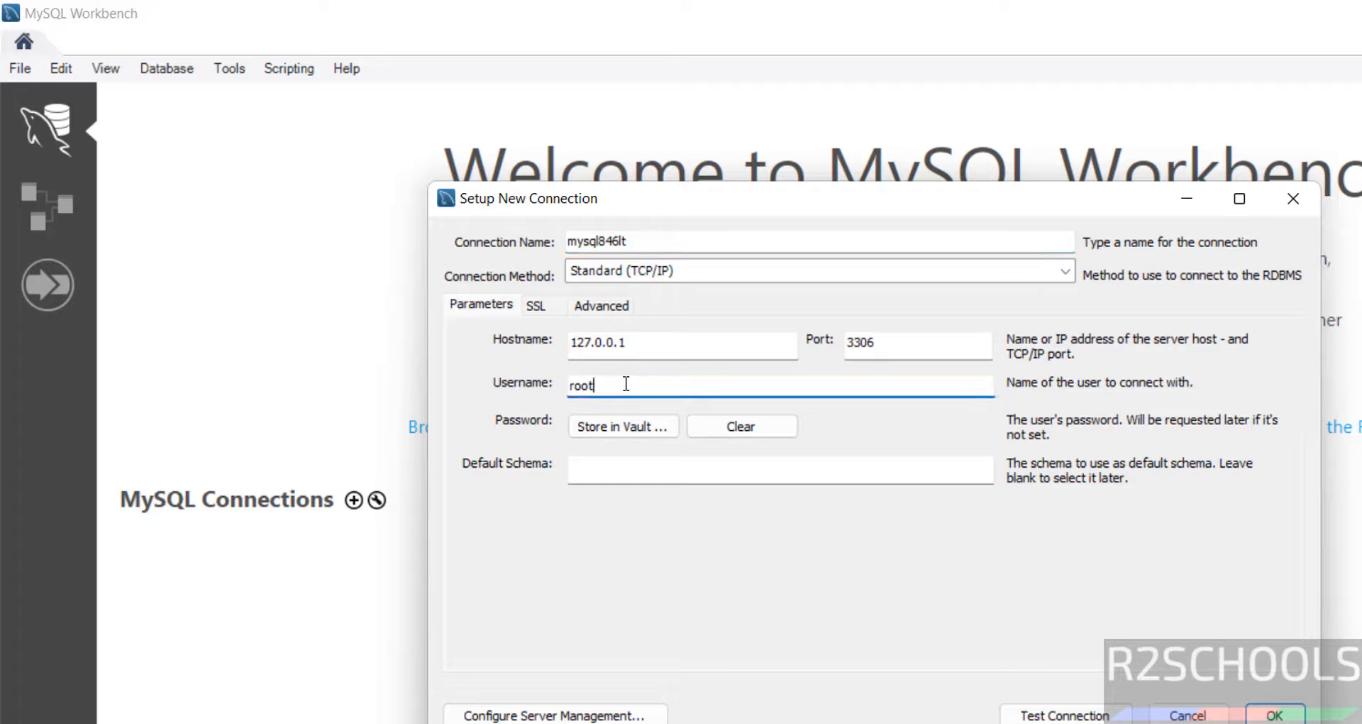
click(596, 427)
text(******)
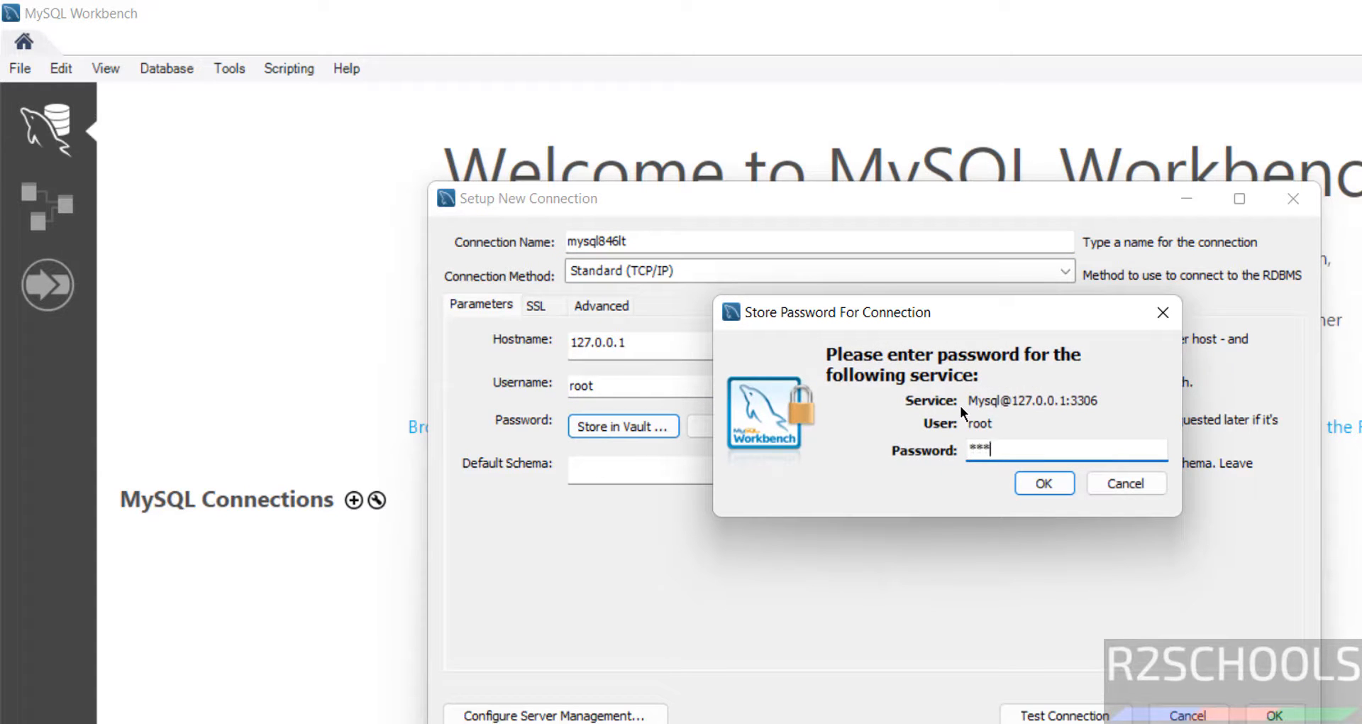
text(***)
click(1041, 480)
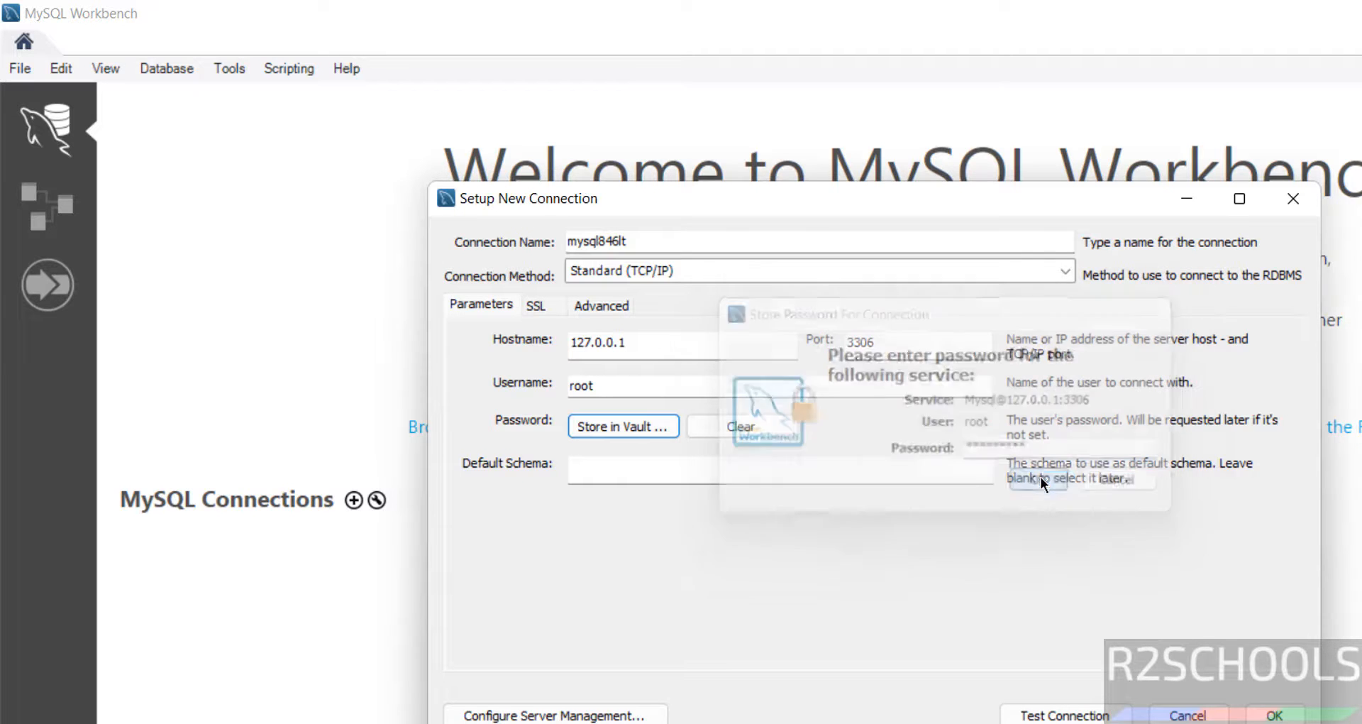
click(1064, 715)
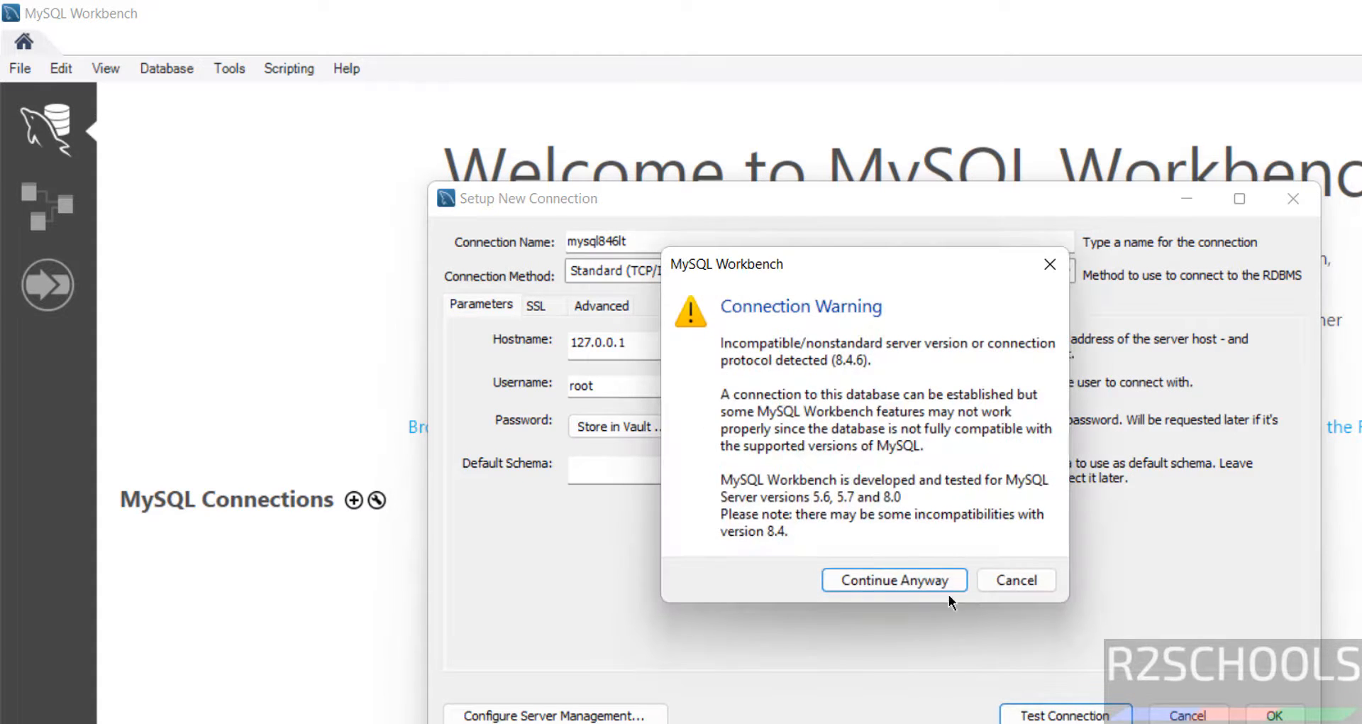
click(922, 585)
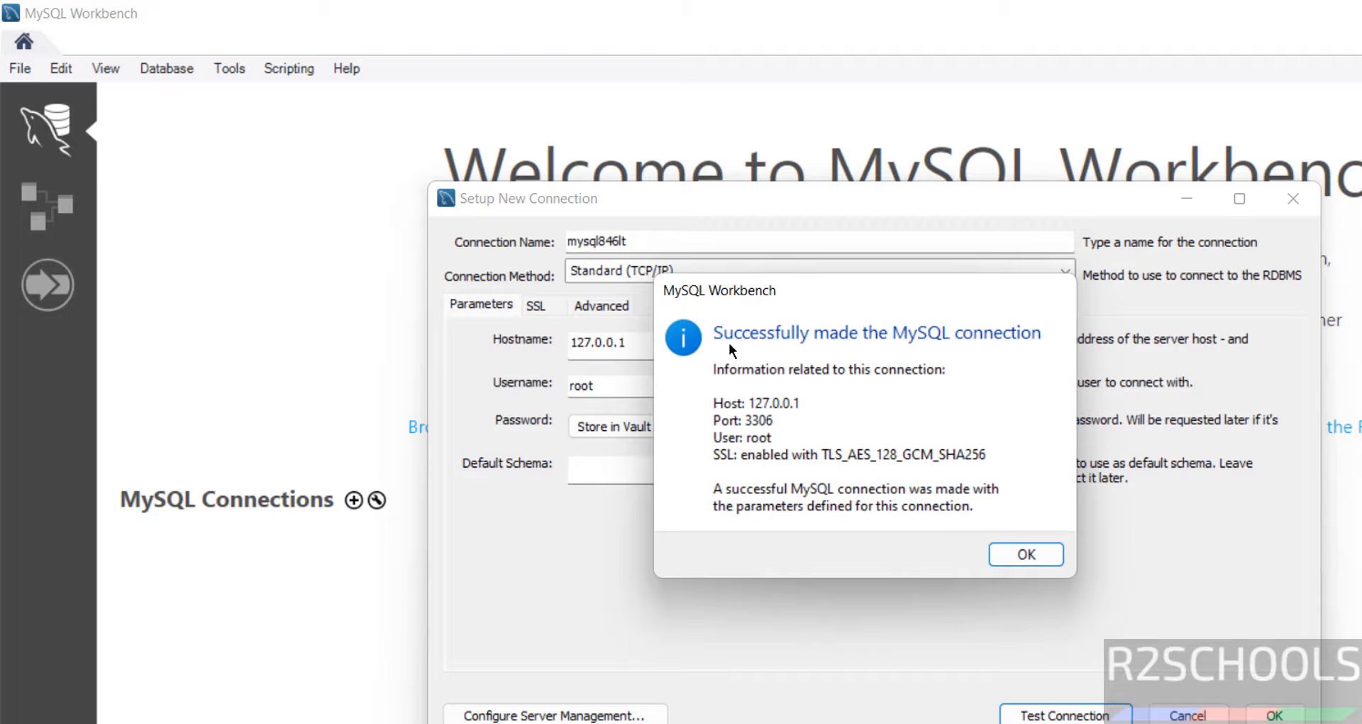
click(1027, 554)
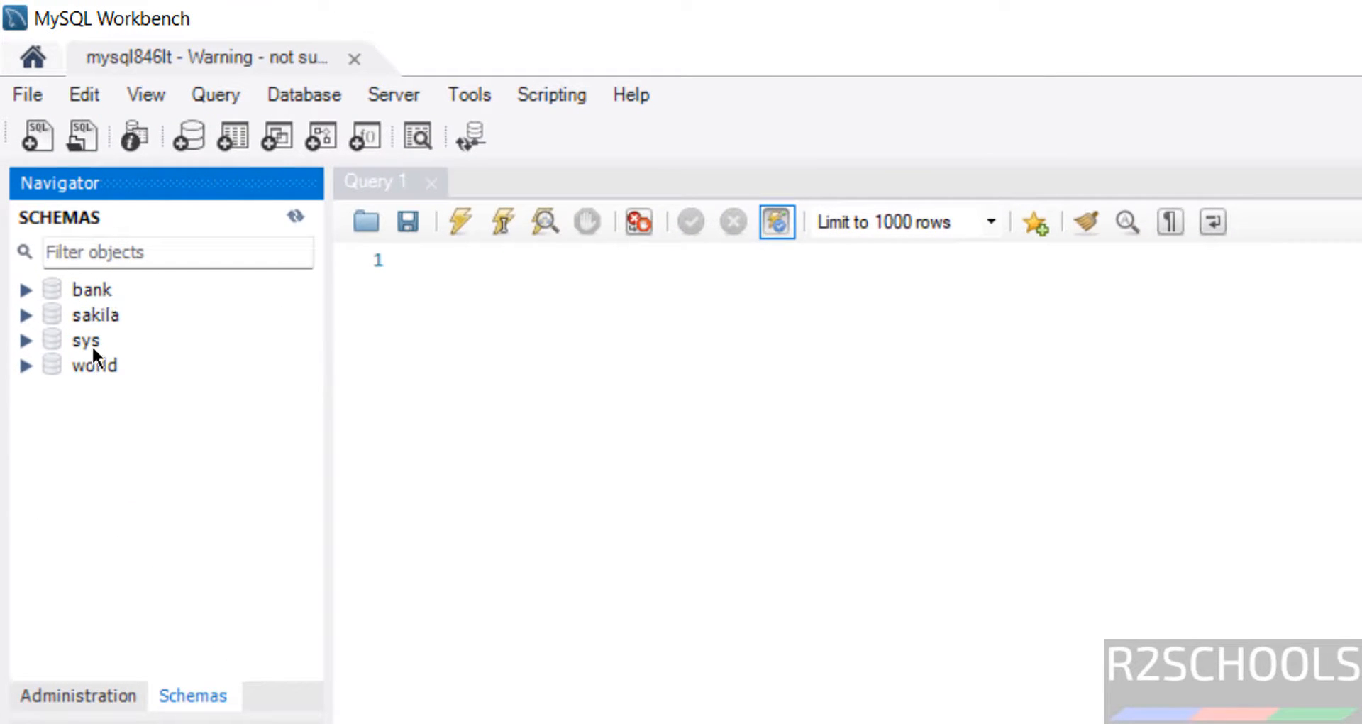
Open the Administration tab's Users and Privileges page to see the five accounts.
click(78, 697)
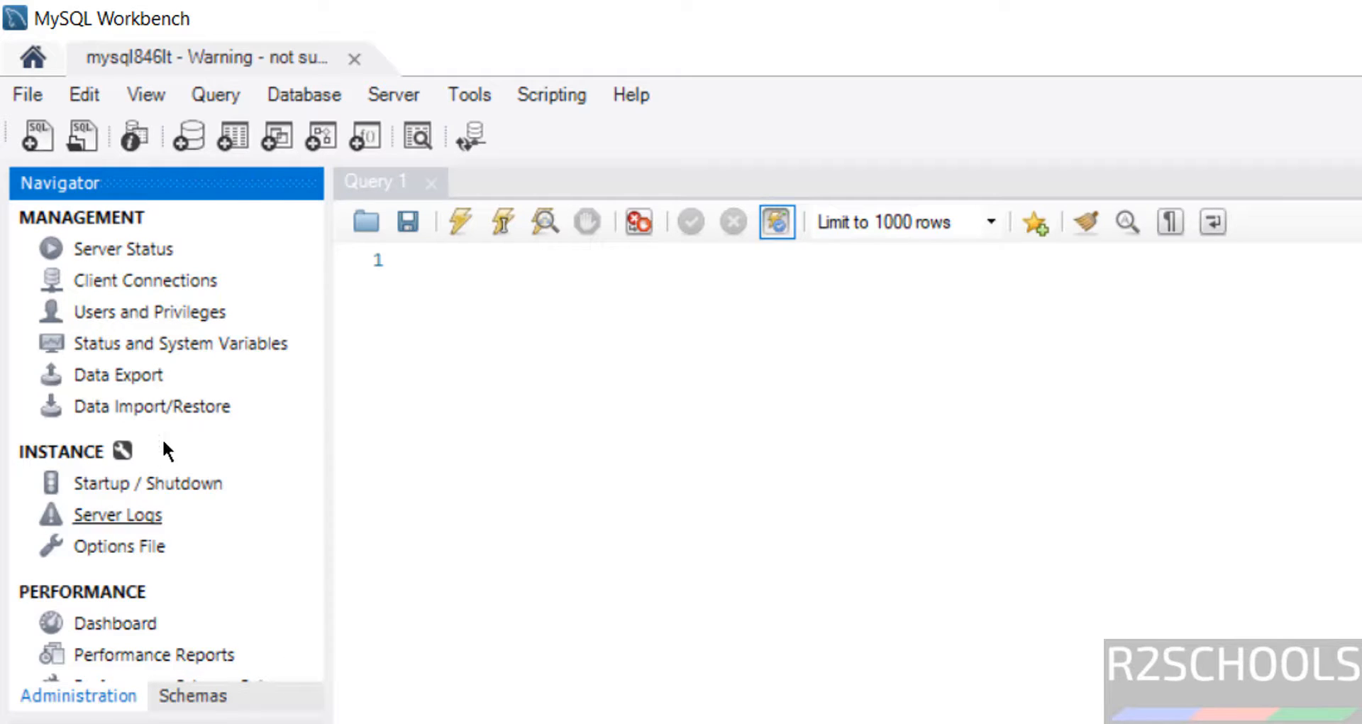
click(101, 310)
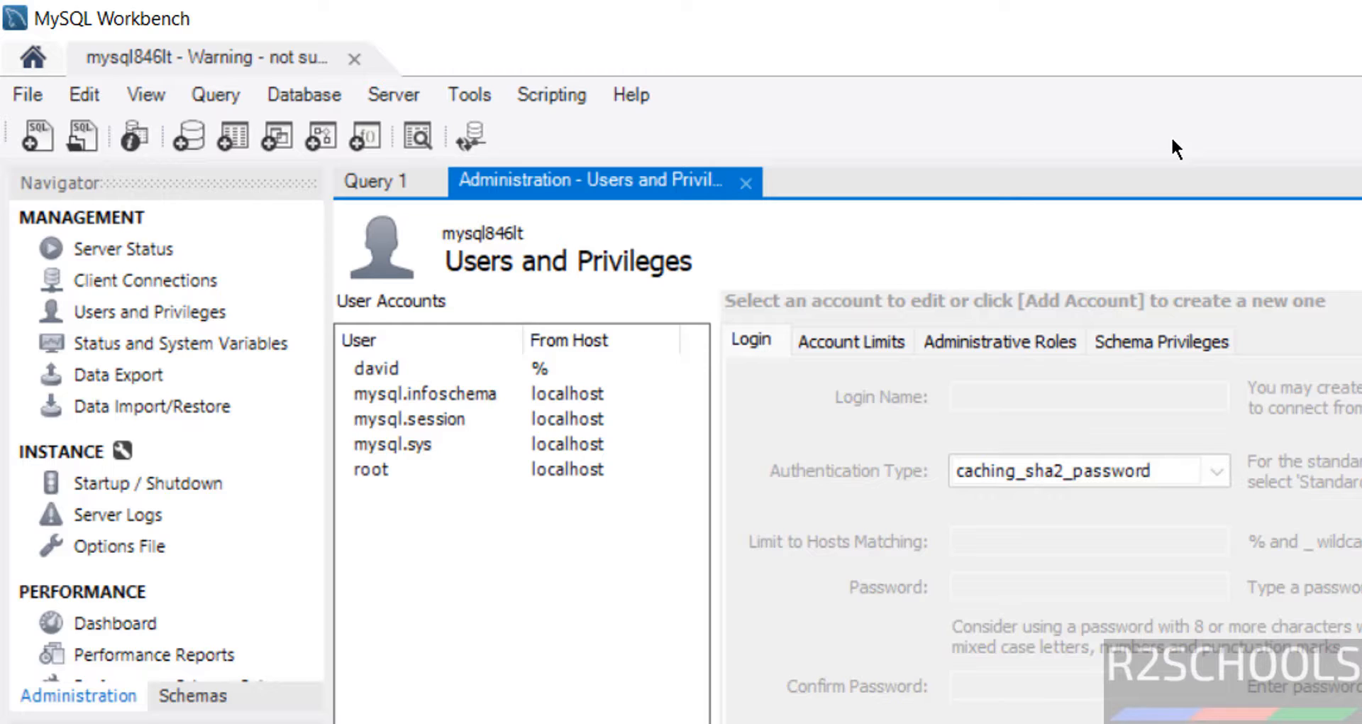
key(super)
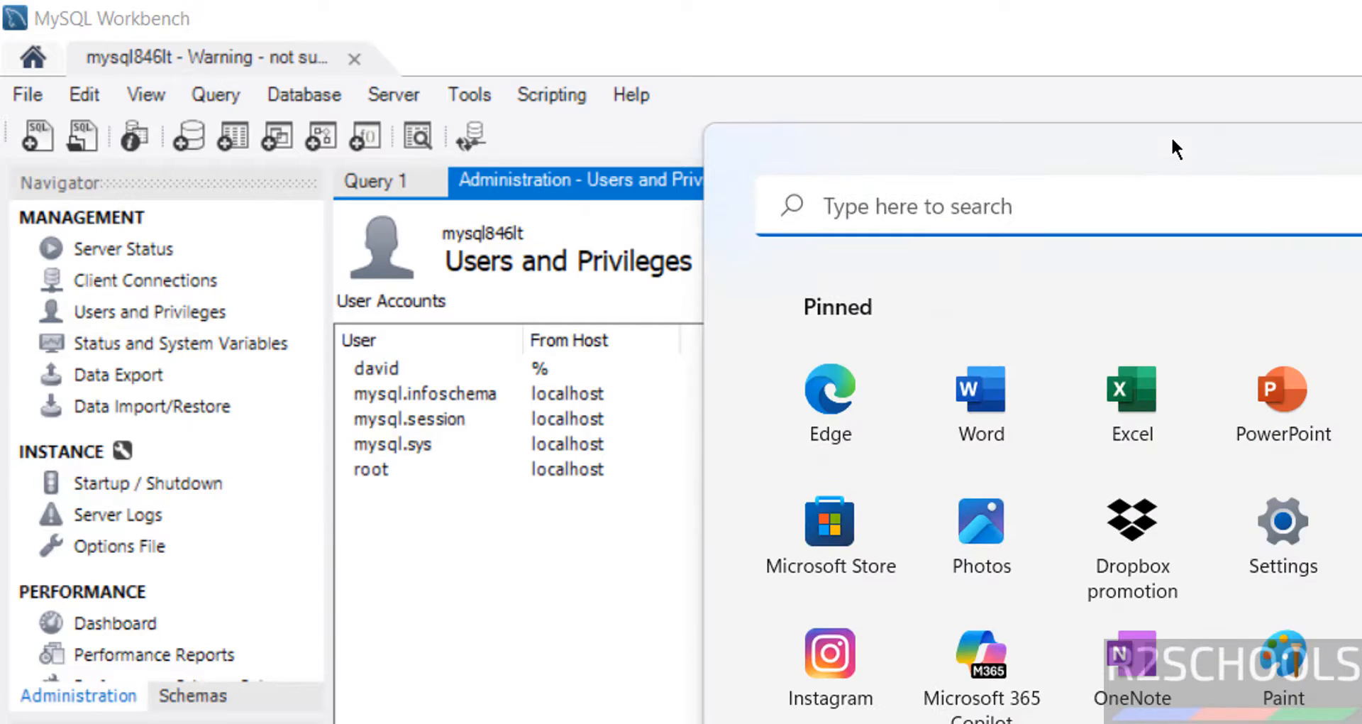
Launch DBeaver from the Start search and begin a new MySQL database connection.
text(dbea)
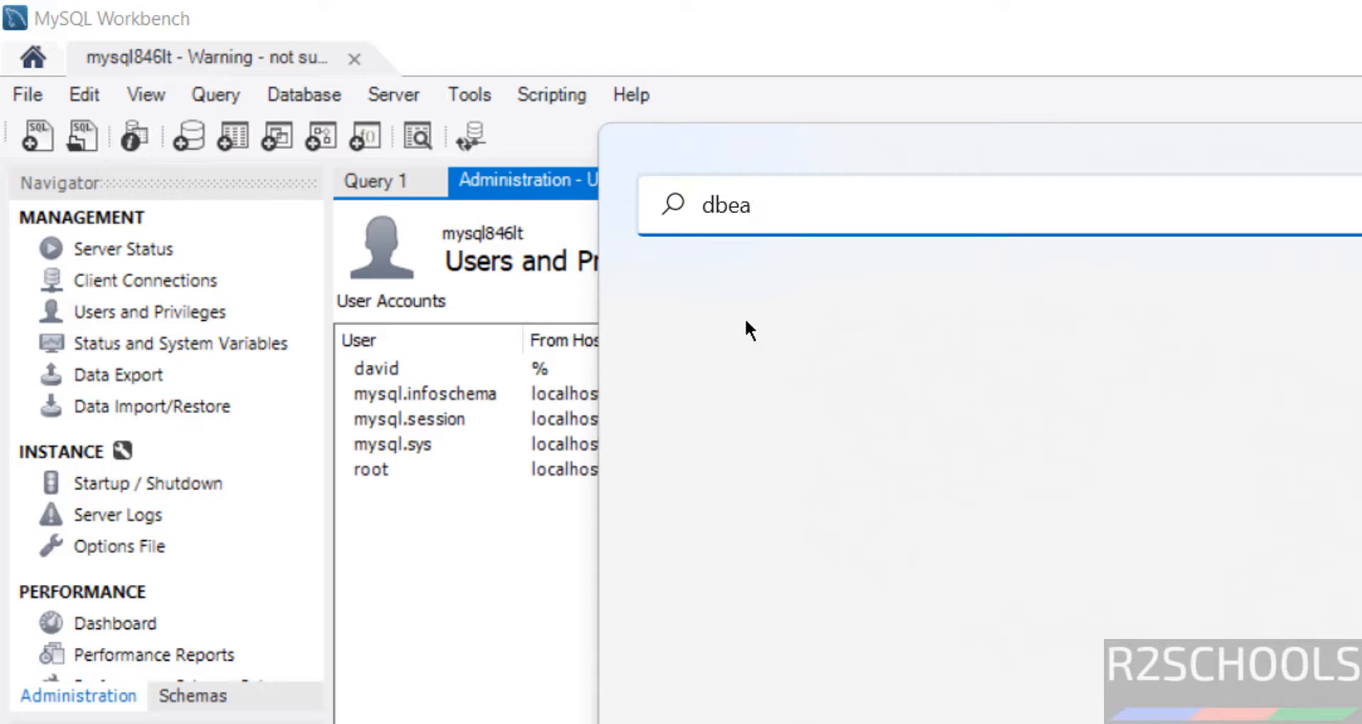
click(748, 436)
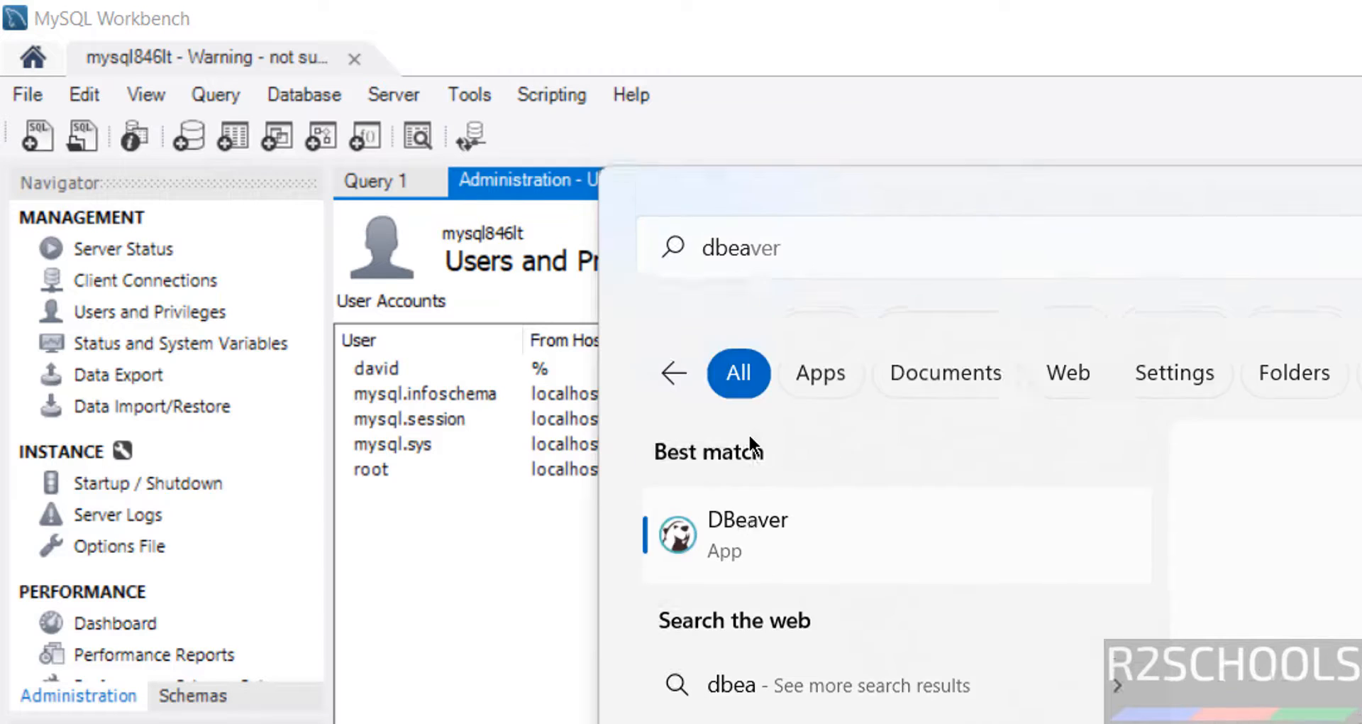
click(27, 95)
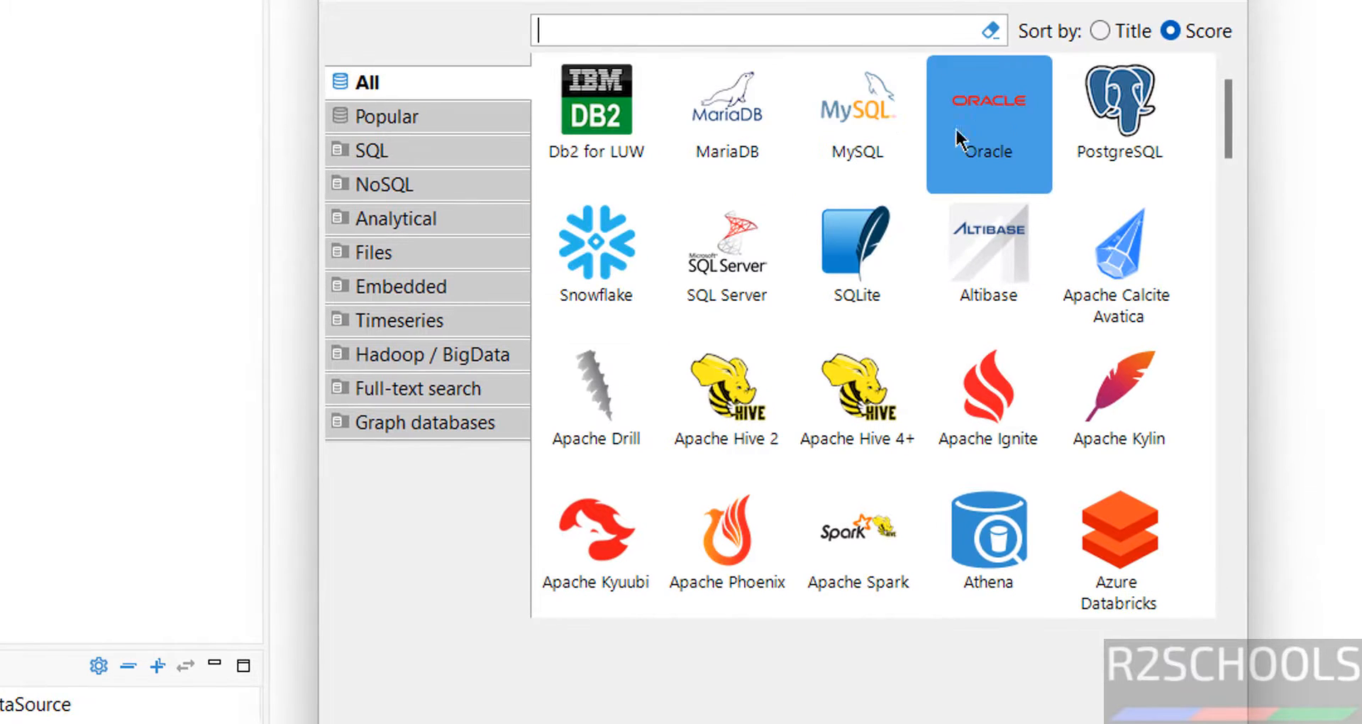
click(854, 131)
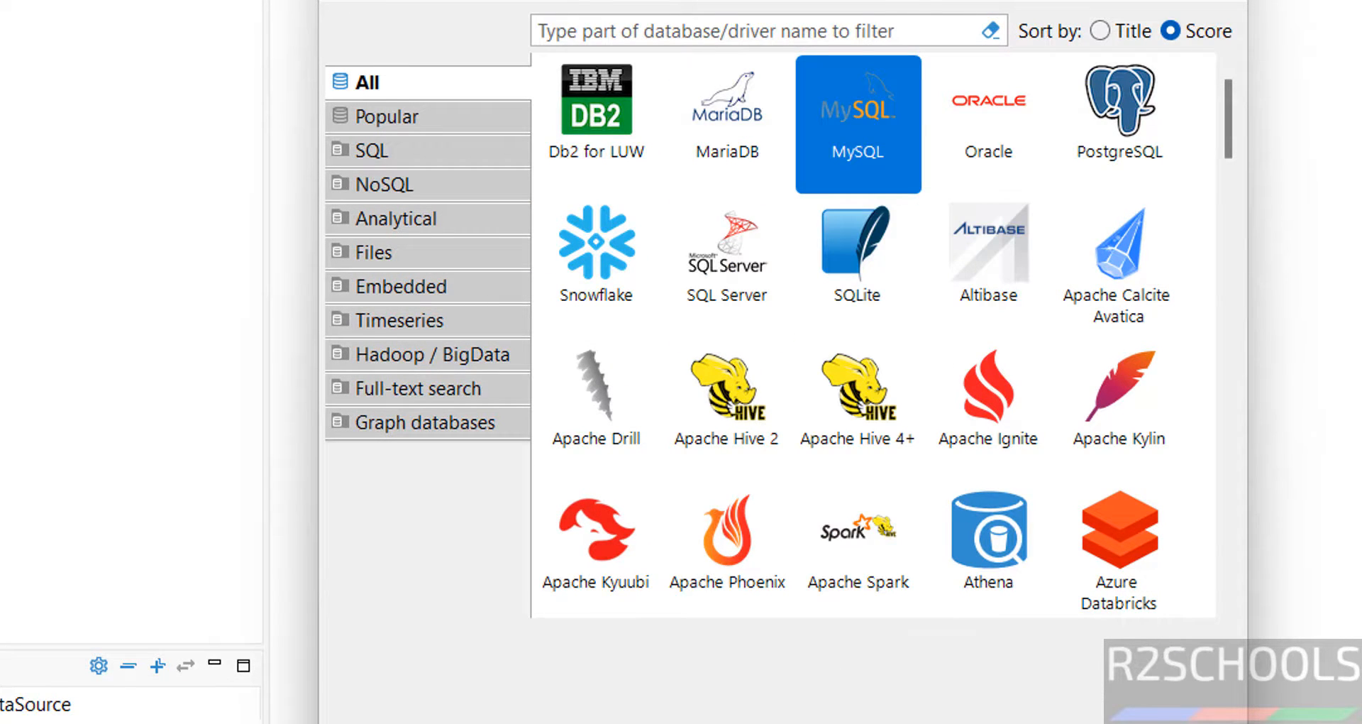
click(887, 720)
Set the connection database to bank, enter the root password, and finish creating it.
click(476, 200)
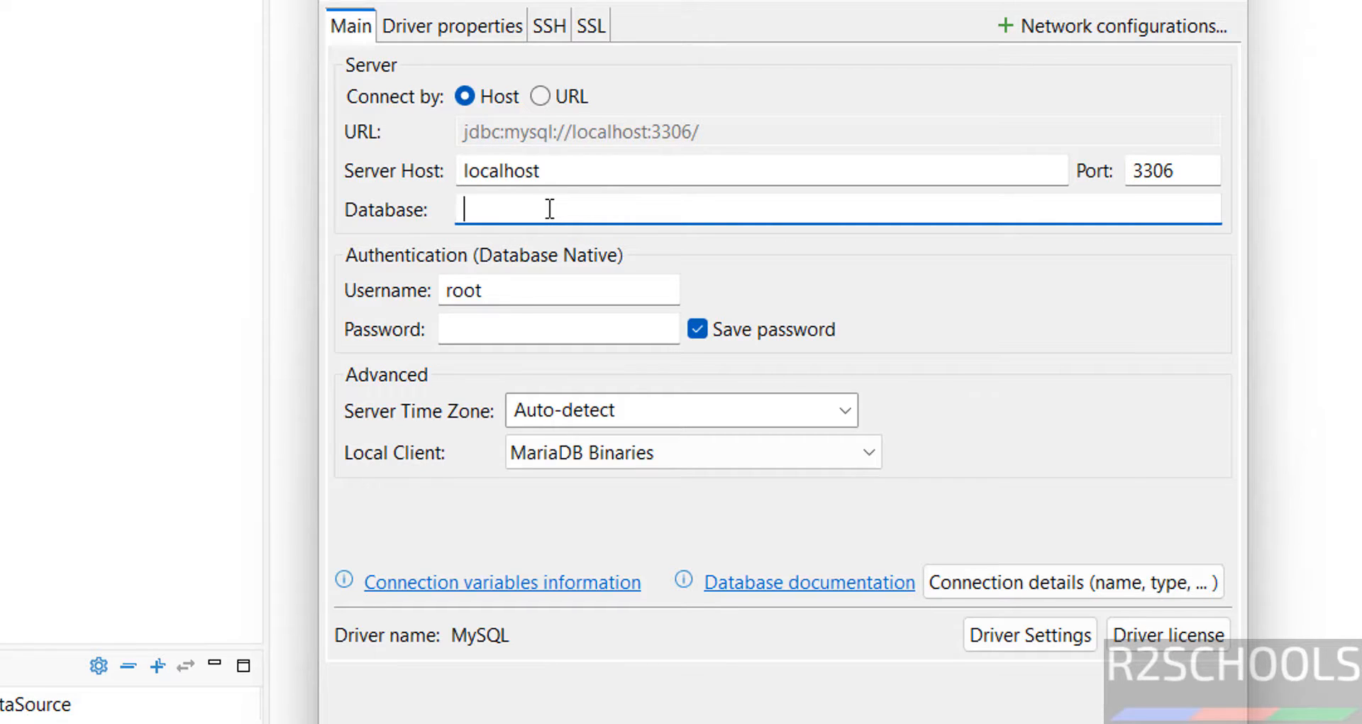
text(bank)
click(484, 327)
text(********)
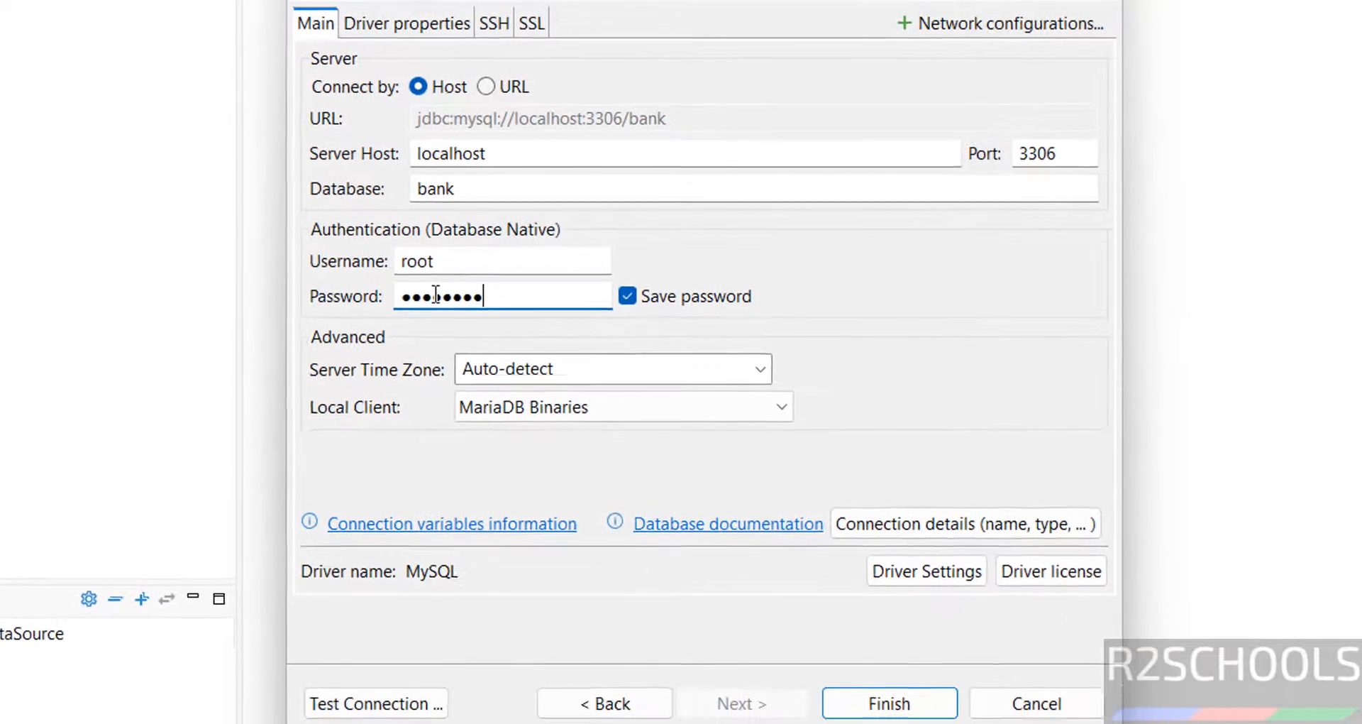
text(*)
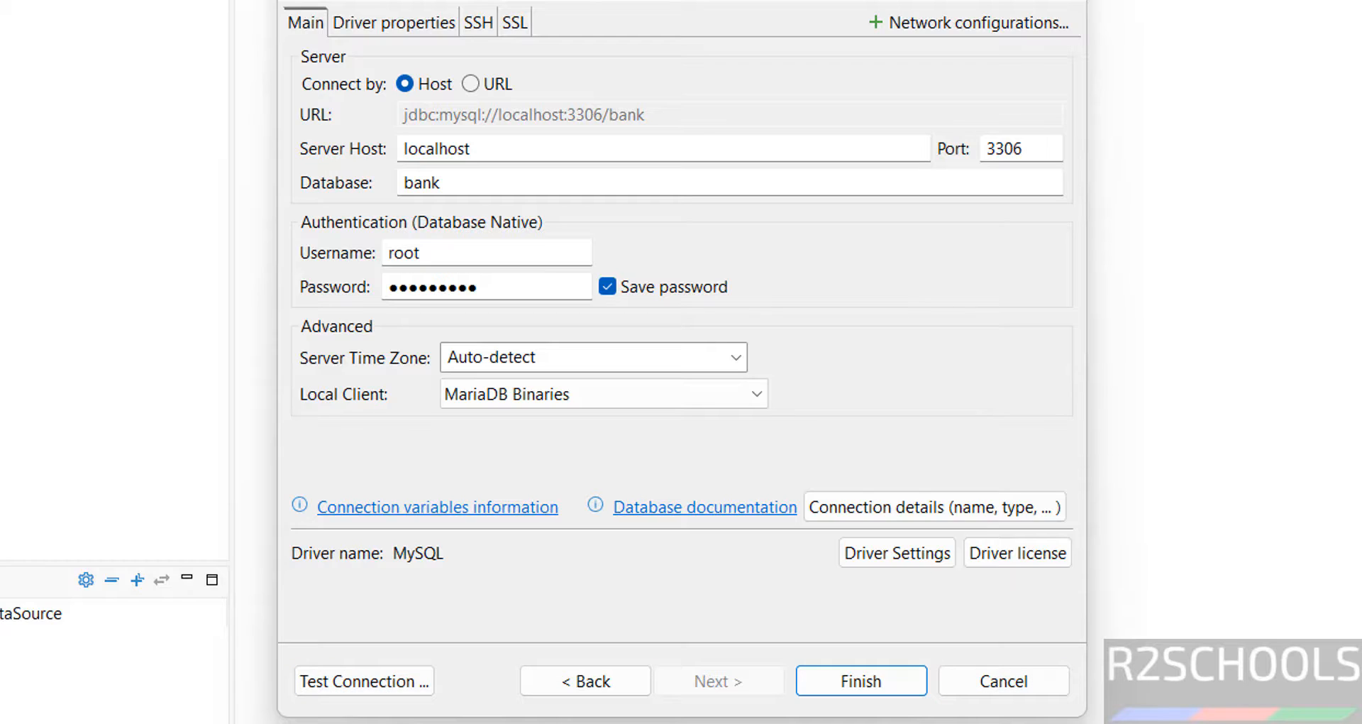
click(861, 681)
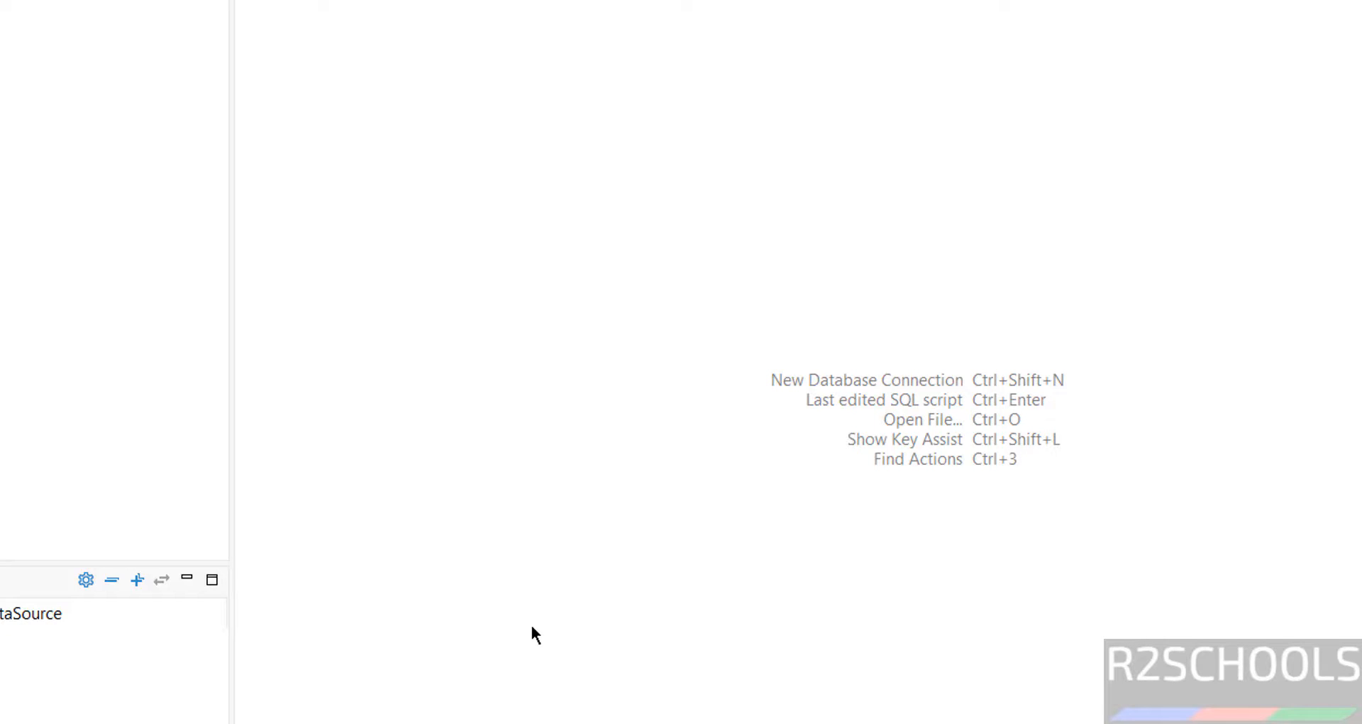
Run services.msc and select the MySQL84 service in the list.
key(super+r)
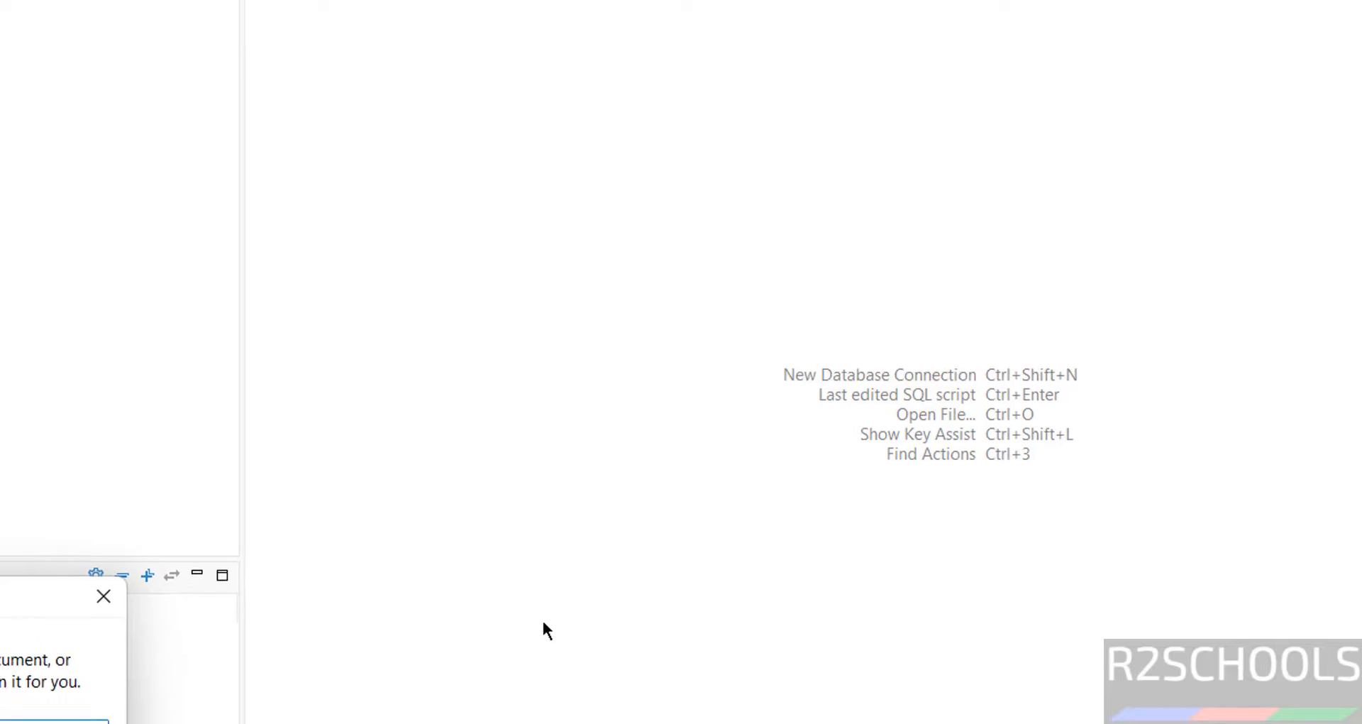
text(servi)
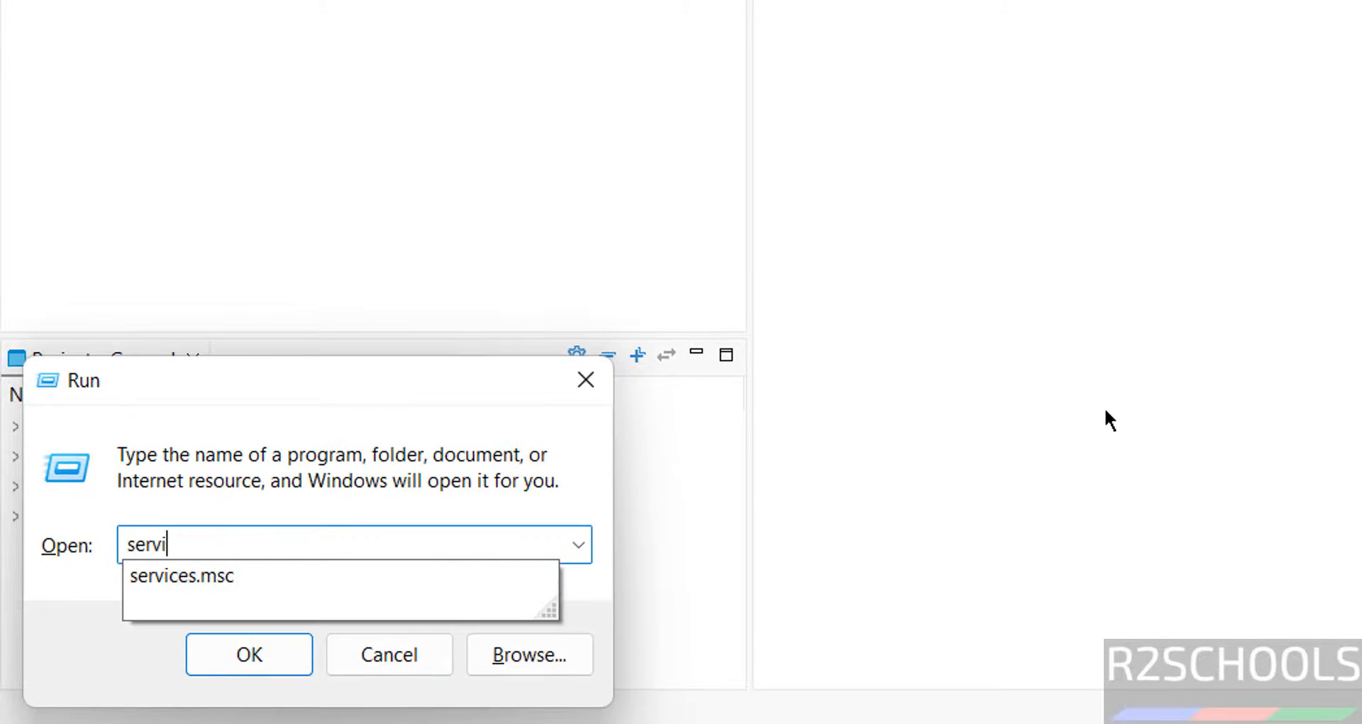
key(Down)
key(Return)
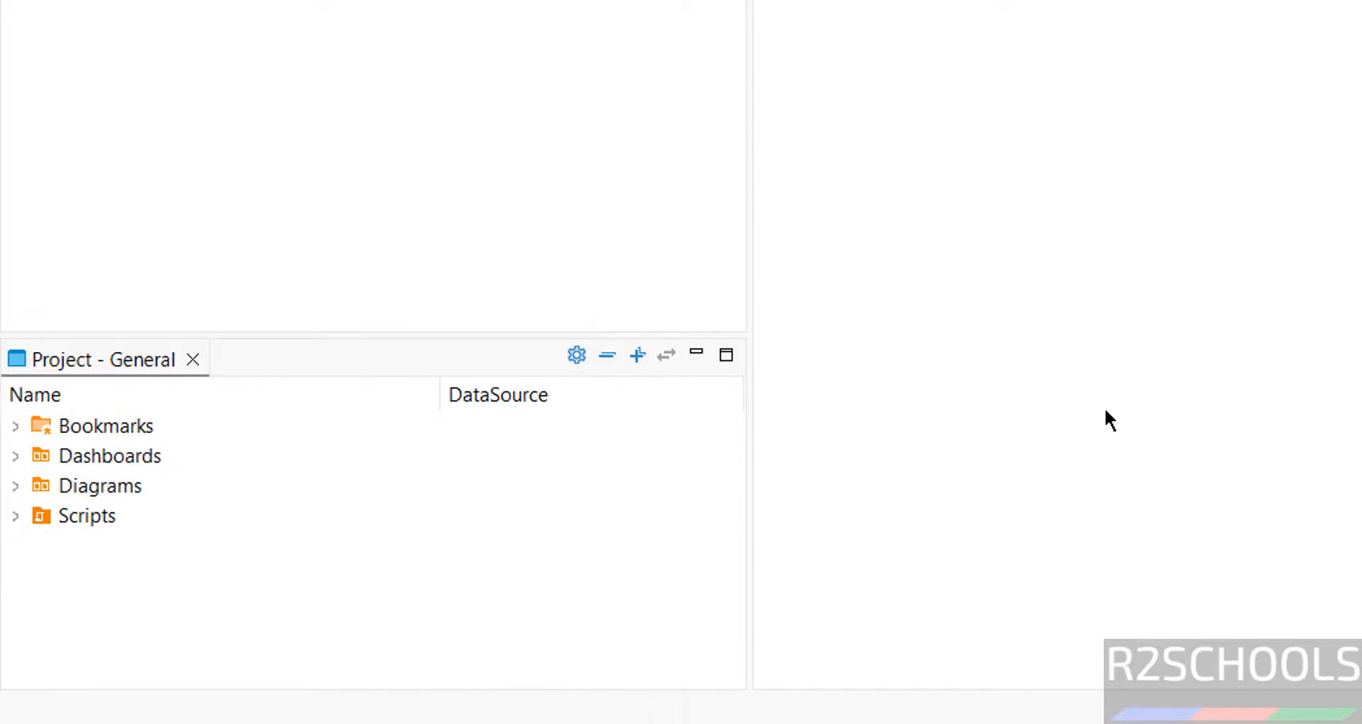
click(700, 117)
scroll(699, 120, down, 20)
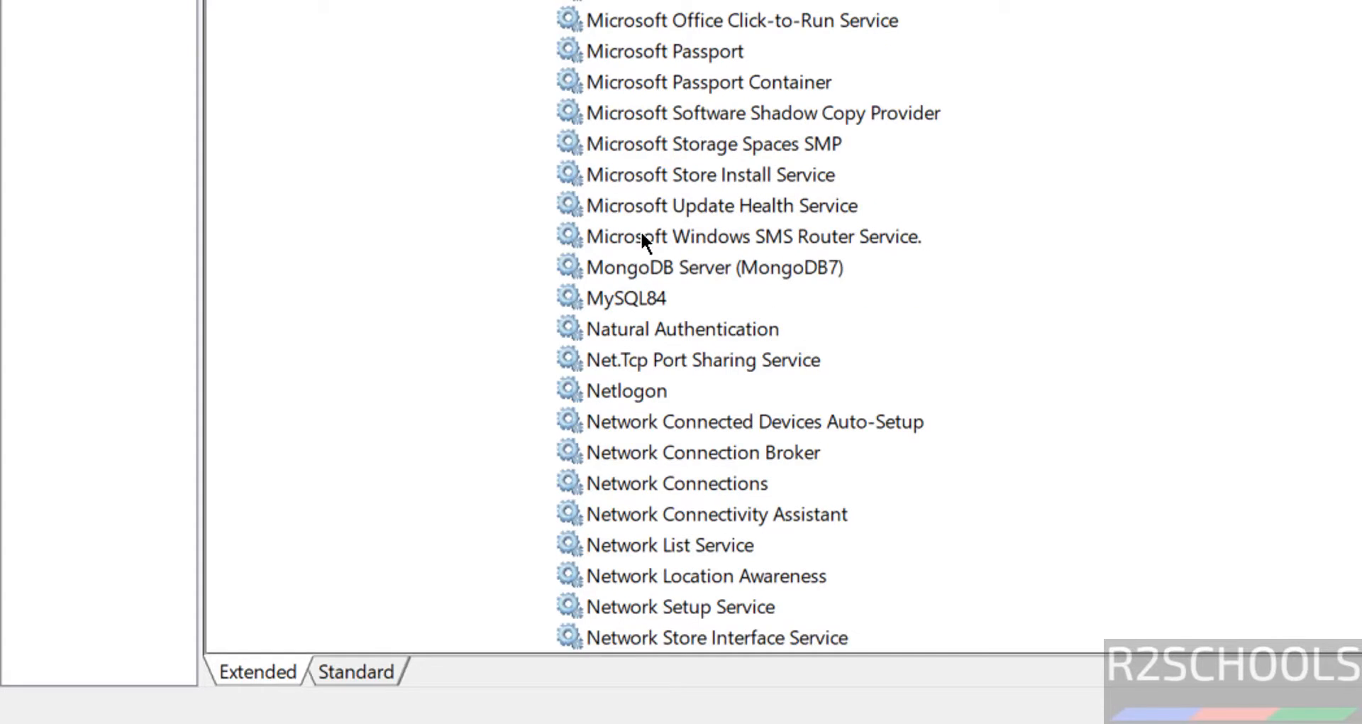
click(617, 304)
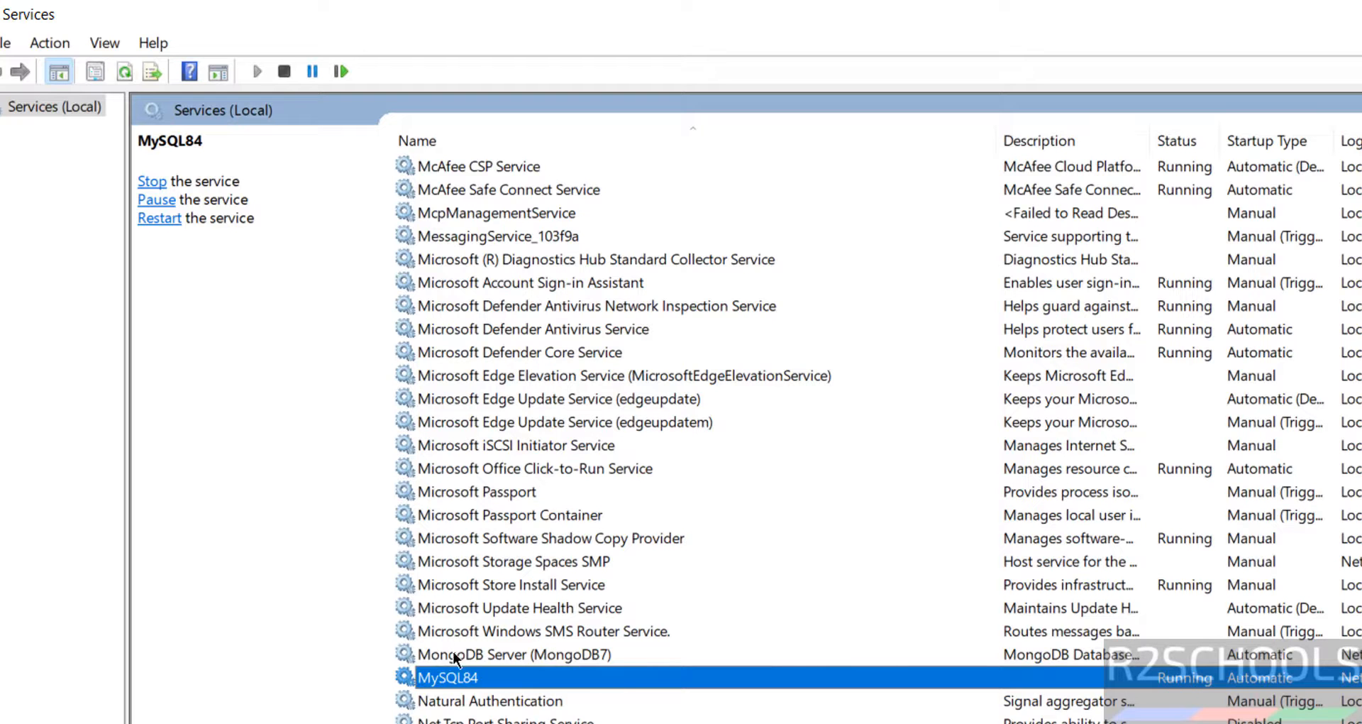
View the MySQL84 service's Stop/Pause/Restart actions without changing anything, leaving it Running.
right_click(442, 677)
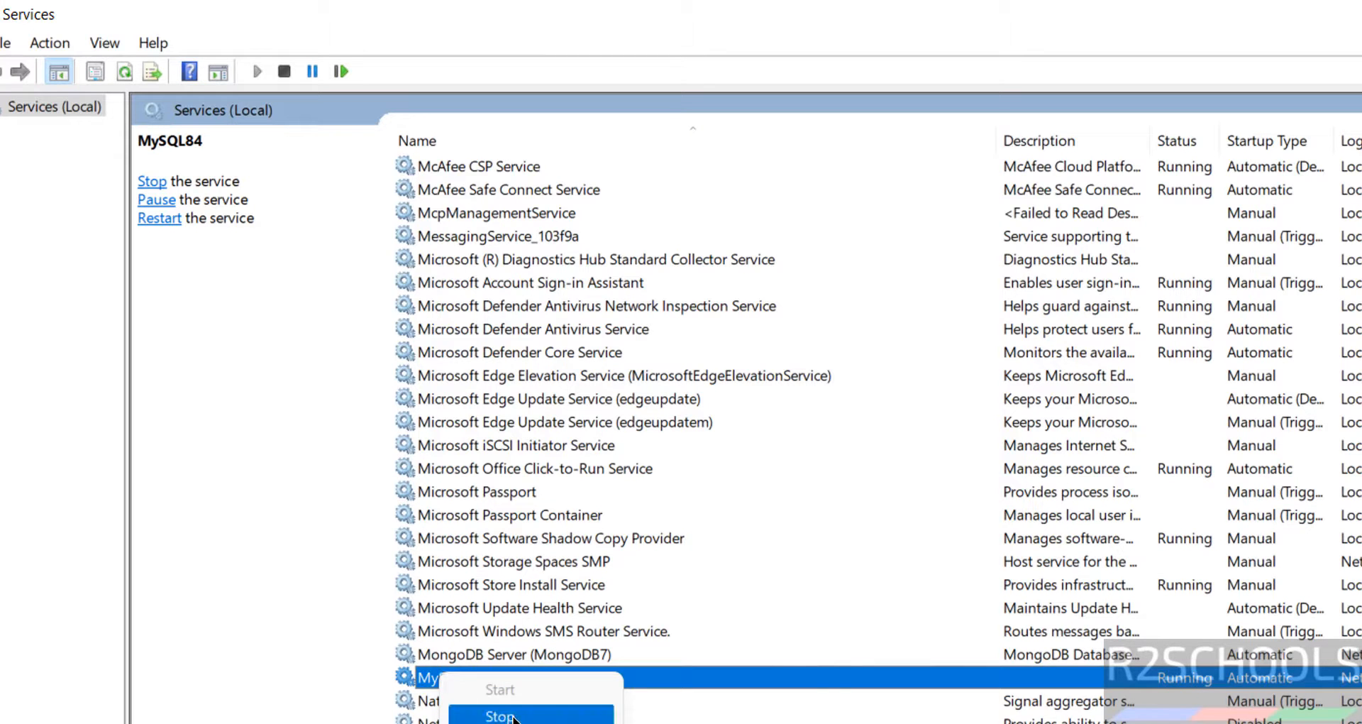
click(710, 604)
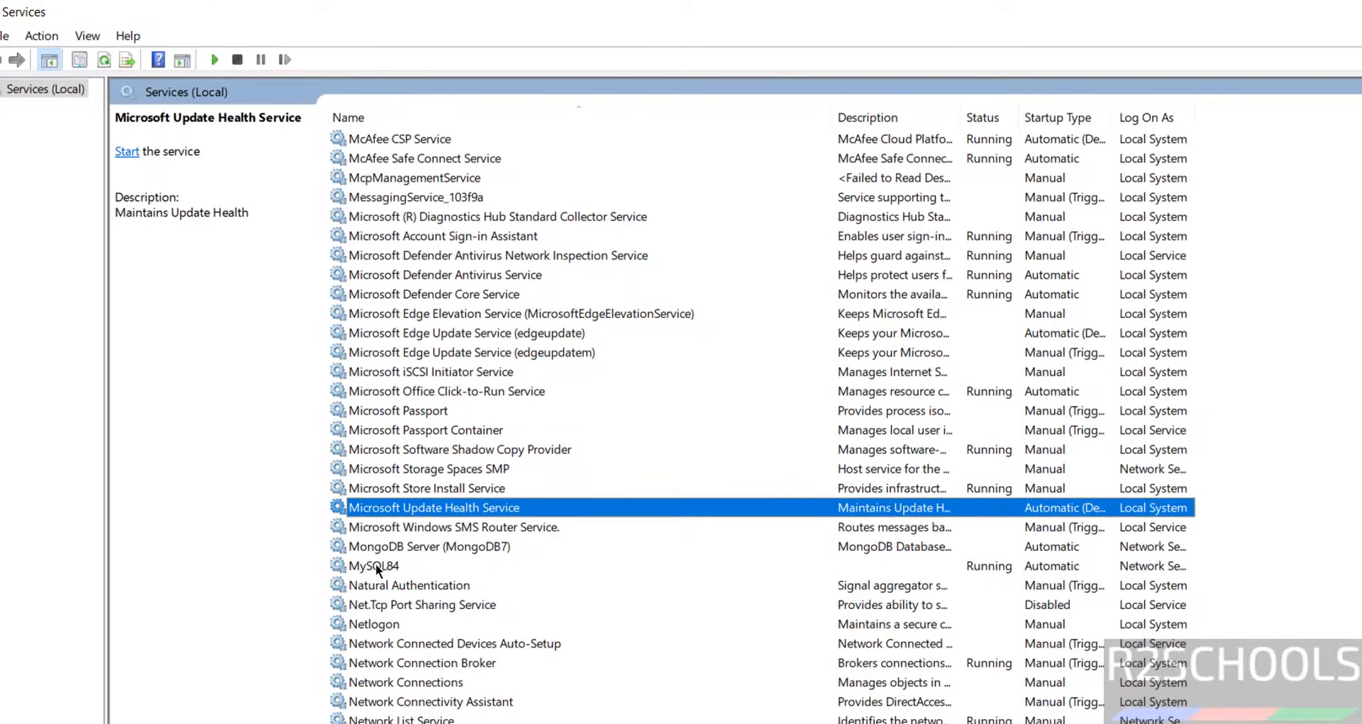
click(382, 574)
right_click(382, 574)
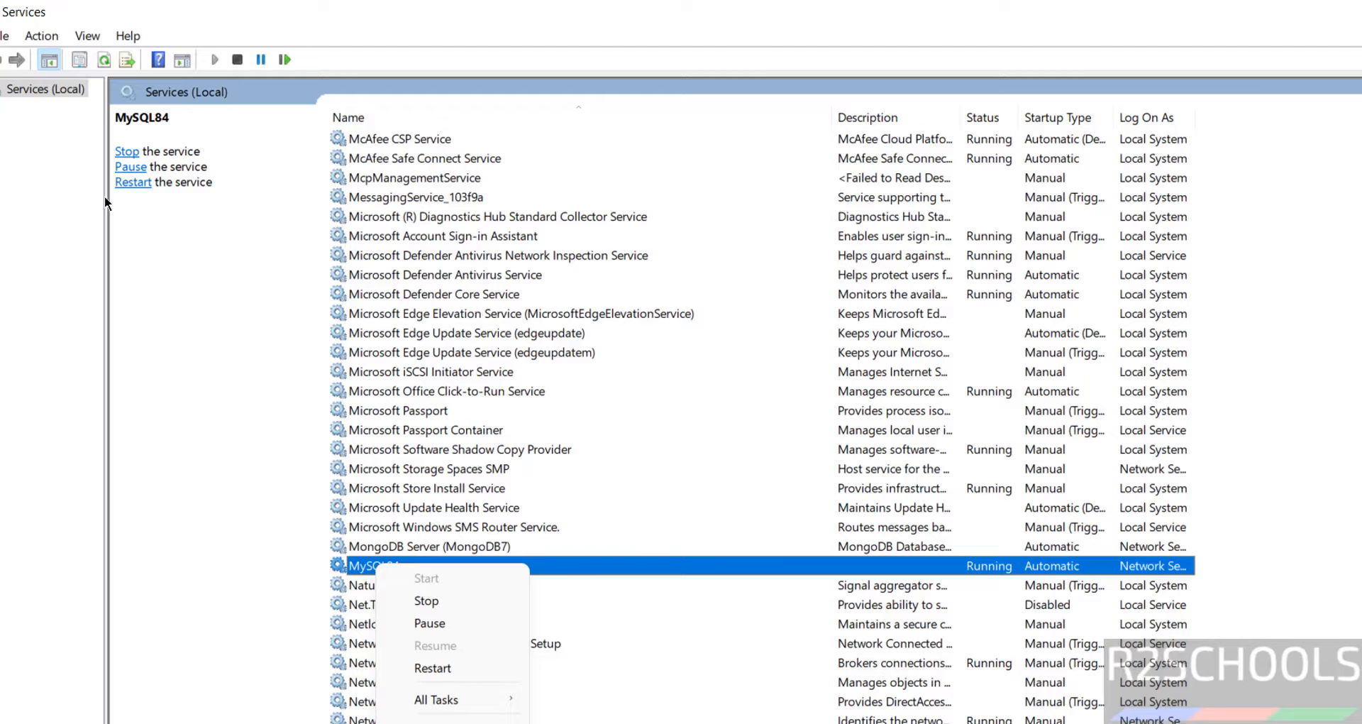
click(502, 353)
click(388, 568)
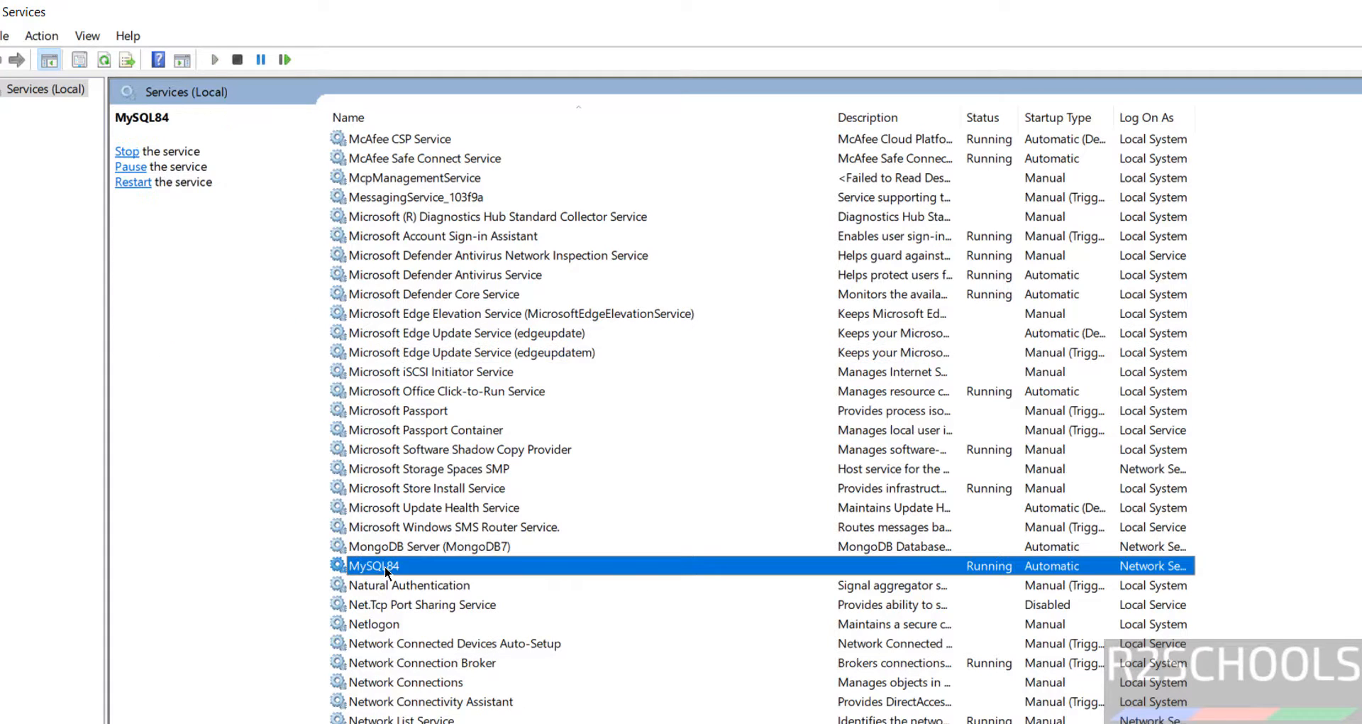